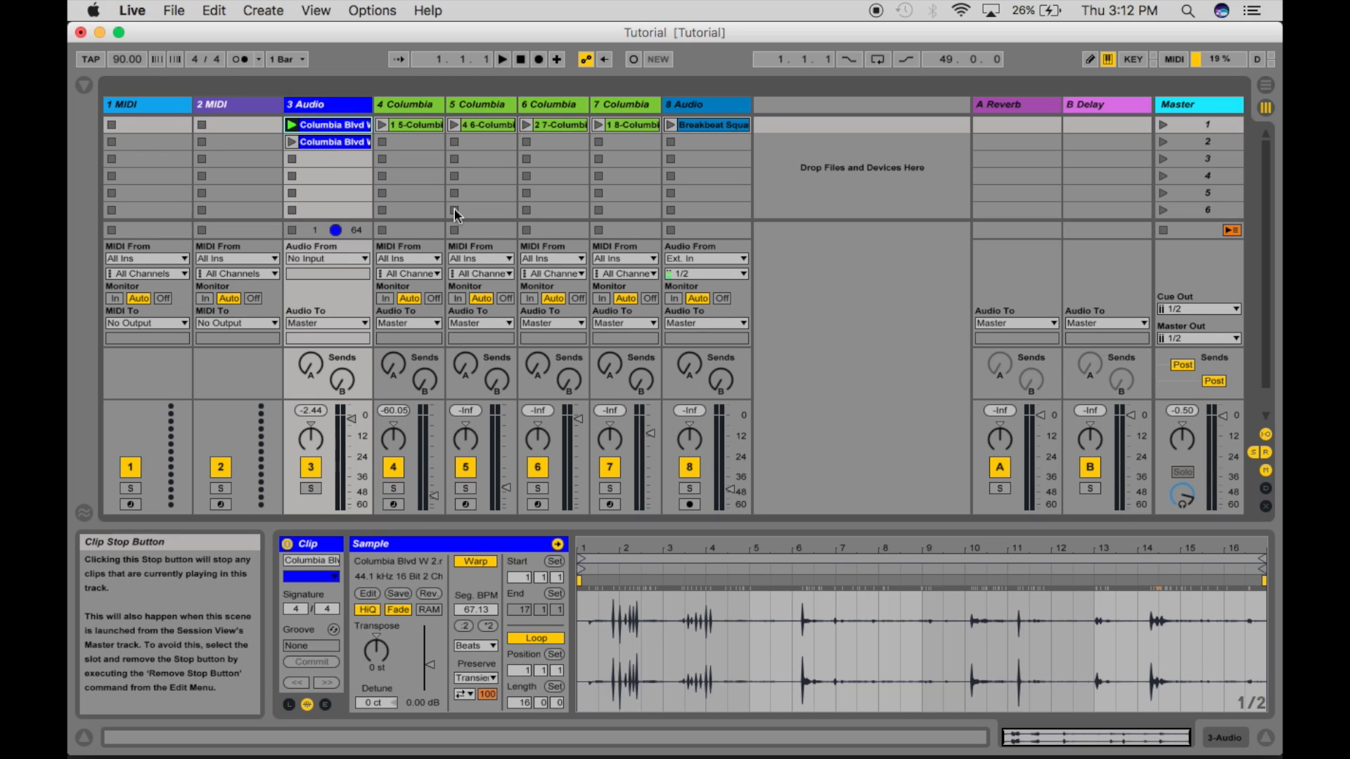
Glance at the Arrangement view, return to the Session view and play the first clip on the 3 Audio track.
{"action": "left_click", "coordinate": [1264, 87]}
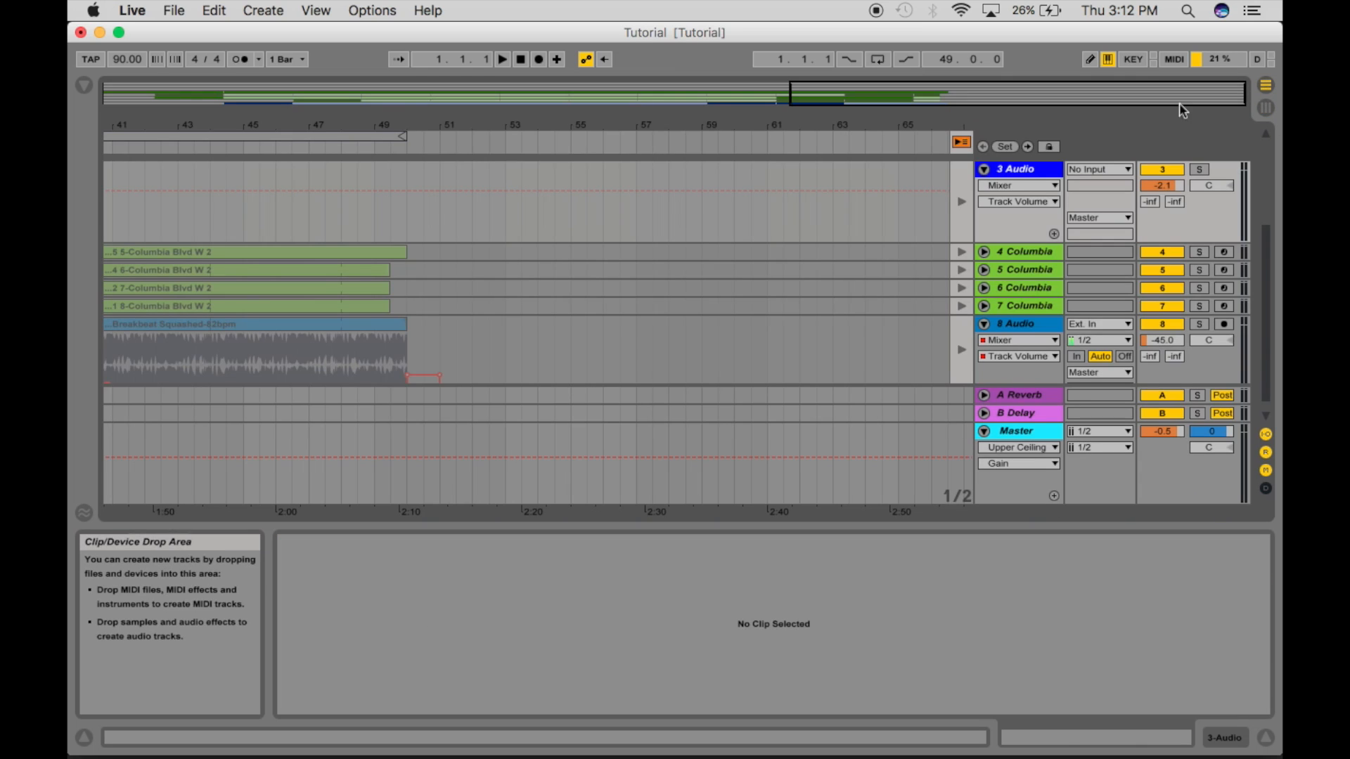
{"action": "left_click", "coordinate": [1266, 110]}
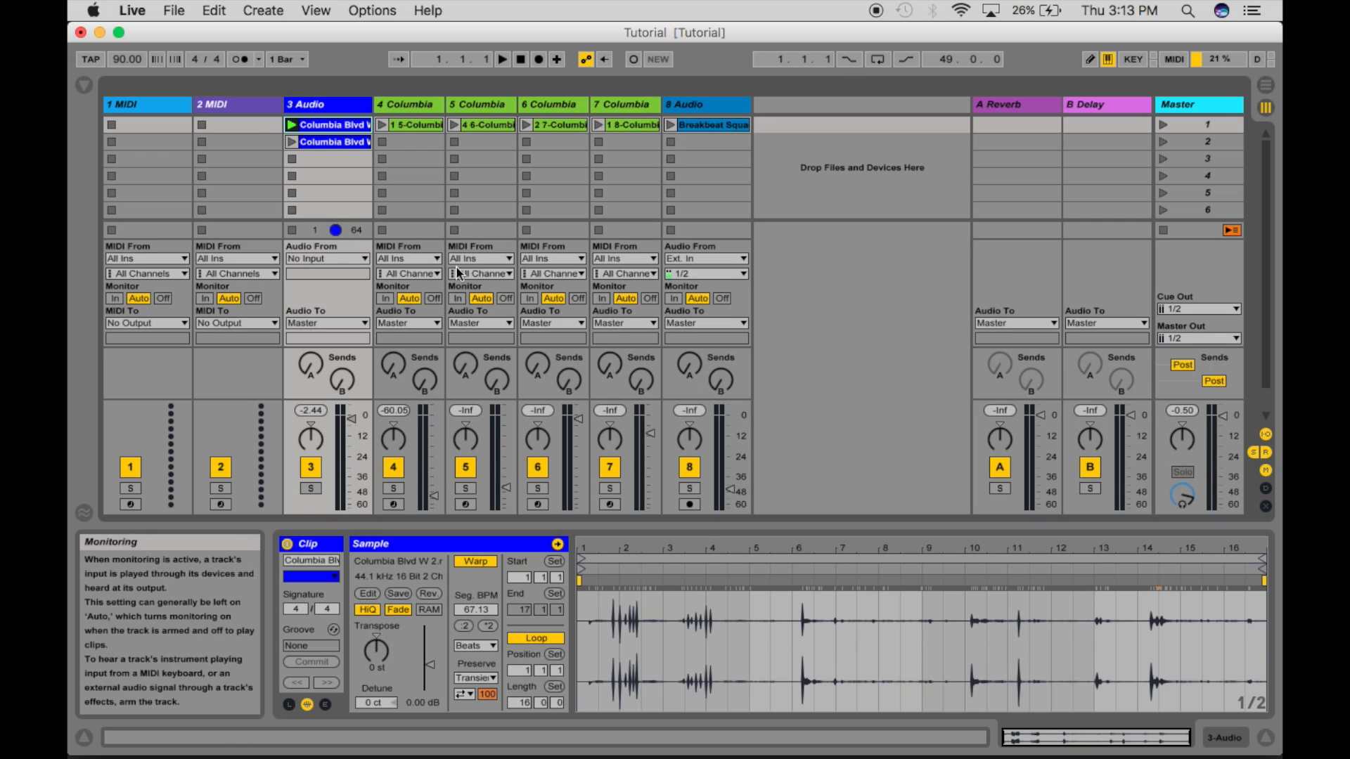
{"action": "left_click", "coordinate": [292, 127]}
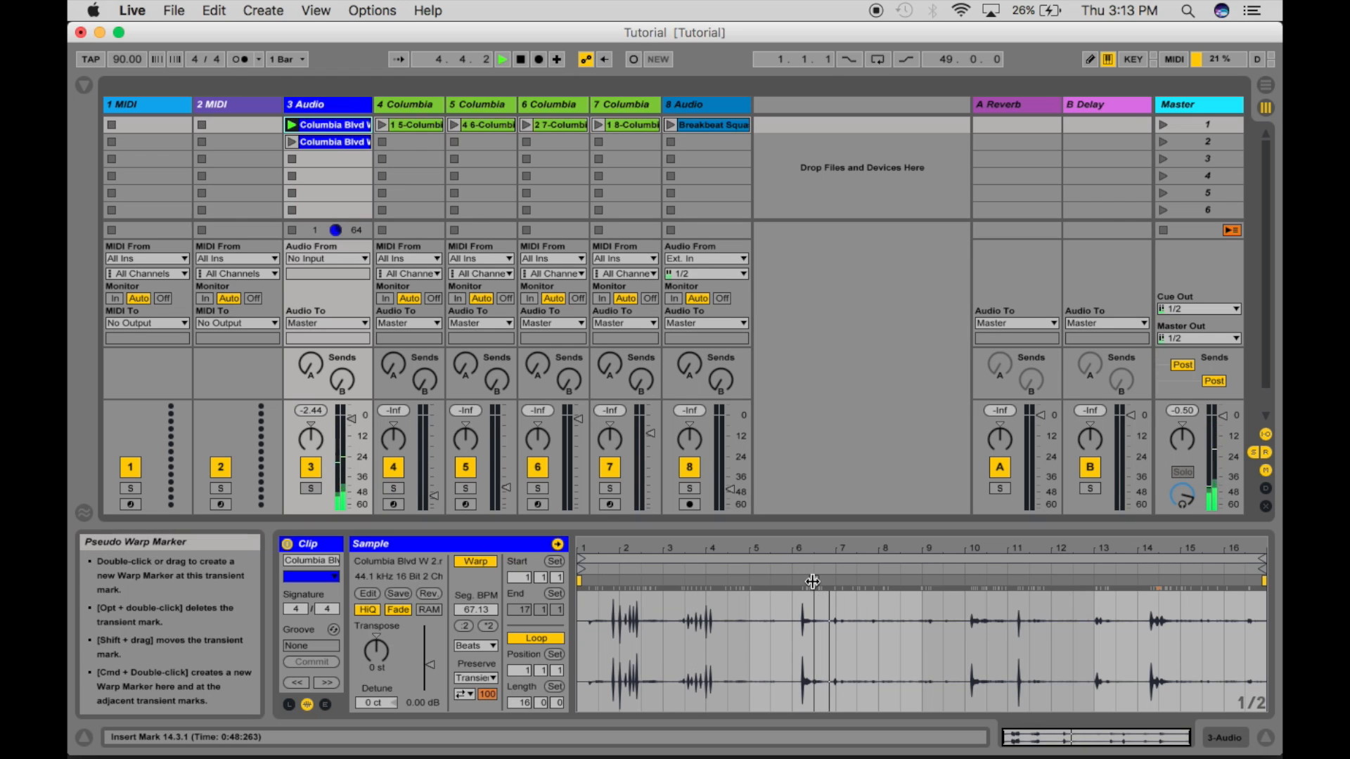
{"action": "left_click", "coordinate": [967, 568]}
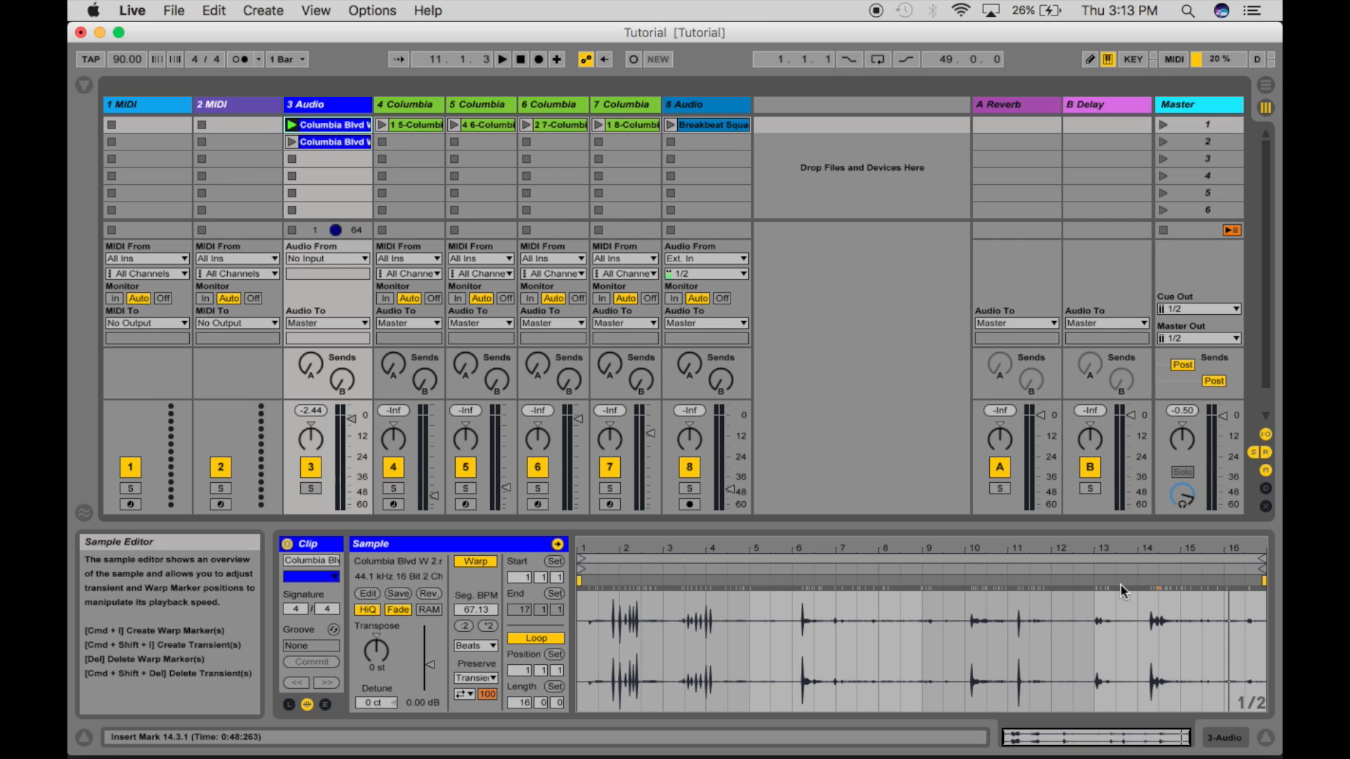
Audition the second, shorter clip on the 3 Audio track and stop playback.
{"action": "left_click", "coordinate": [347, 142]}
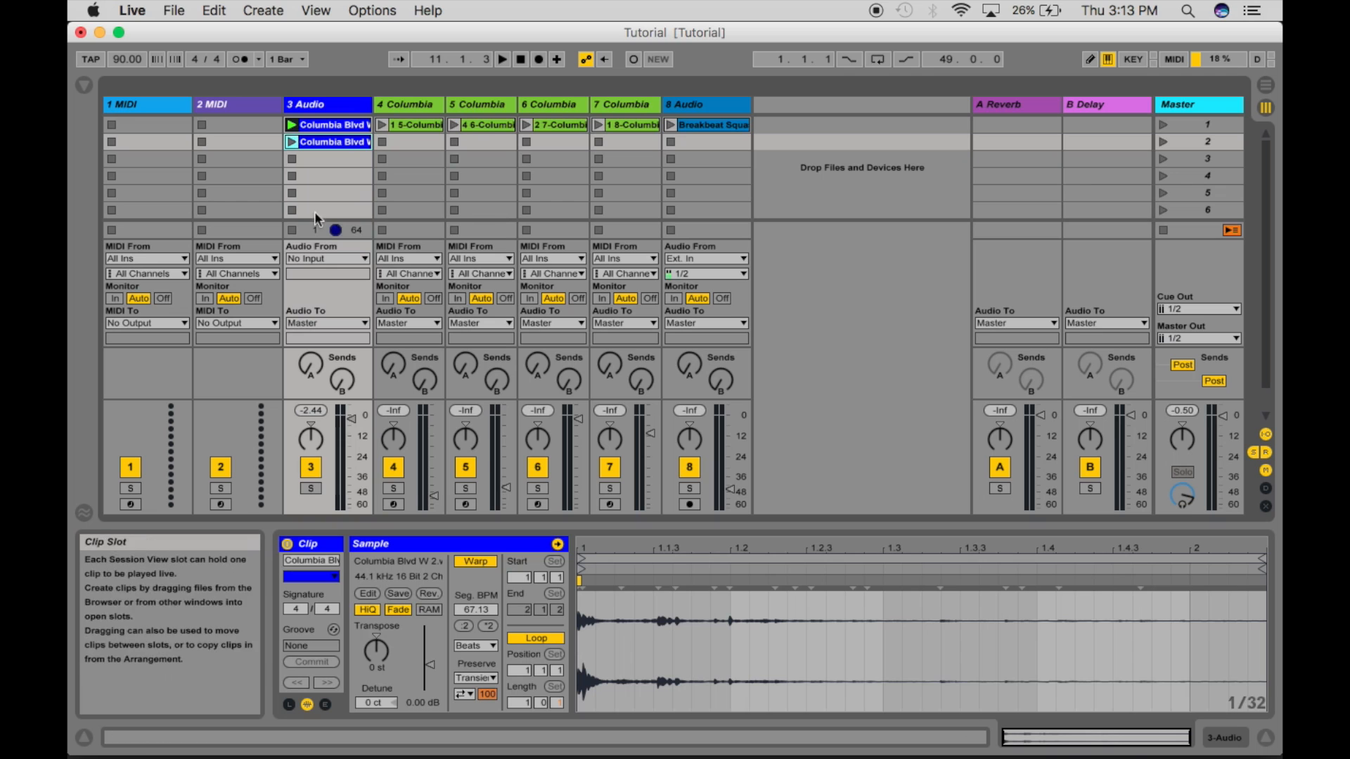
{"action": "left_click", "coordinate": [291, 230]}
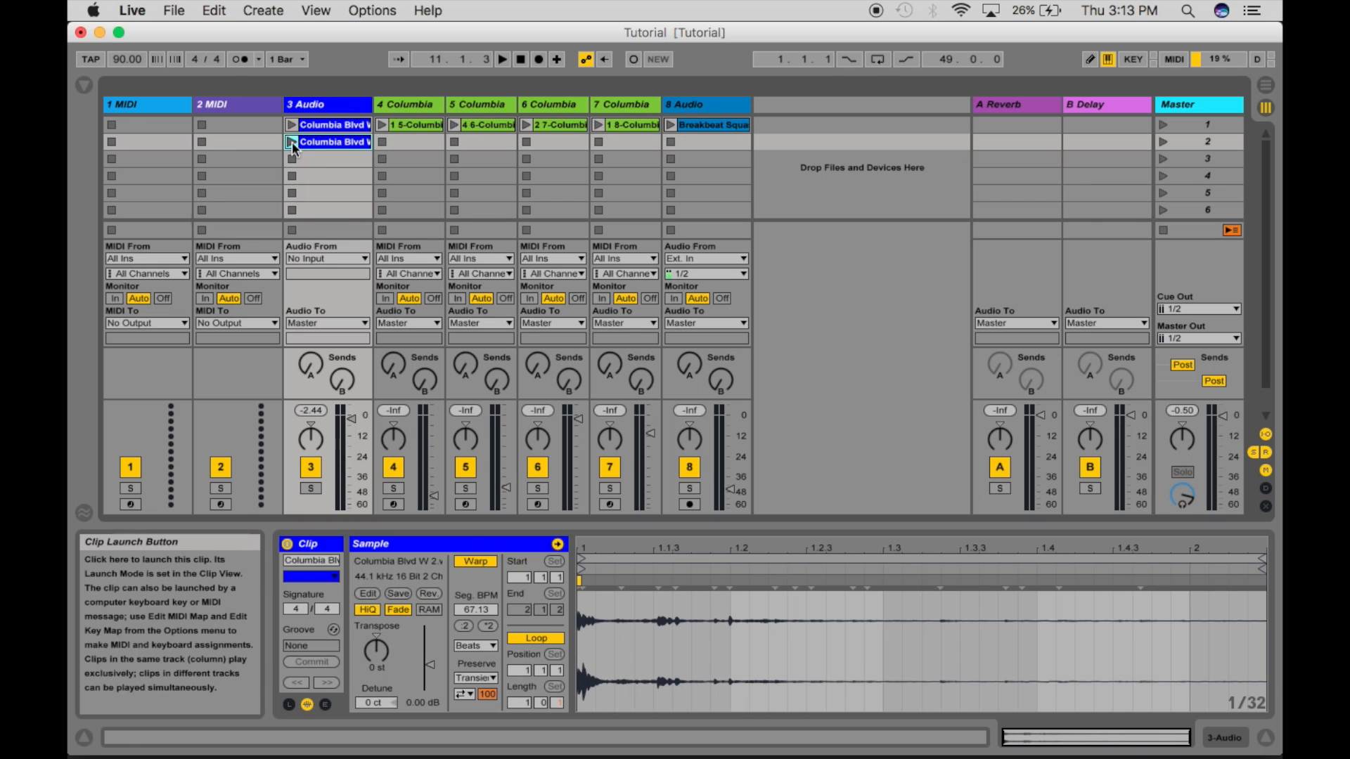
{"action": "left_click", "coordinate": [292, 143]}
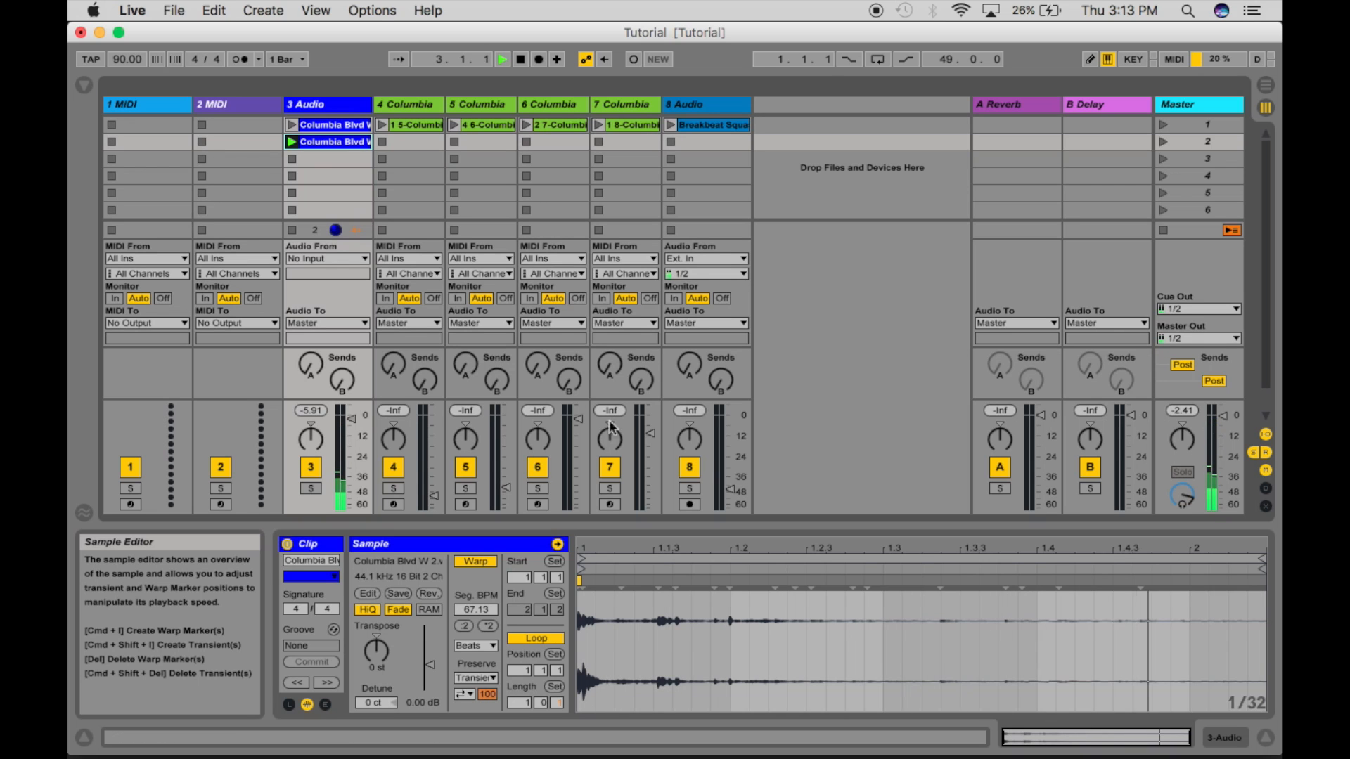
{"action": "left_click", "coordinate": [521, 60]}
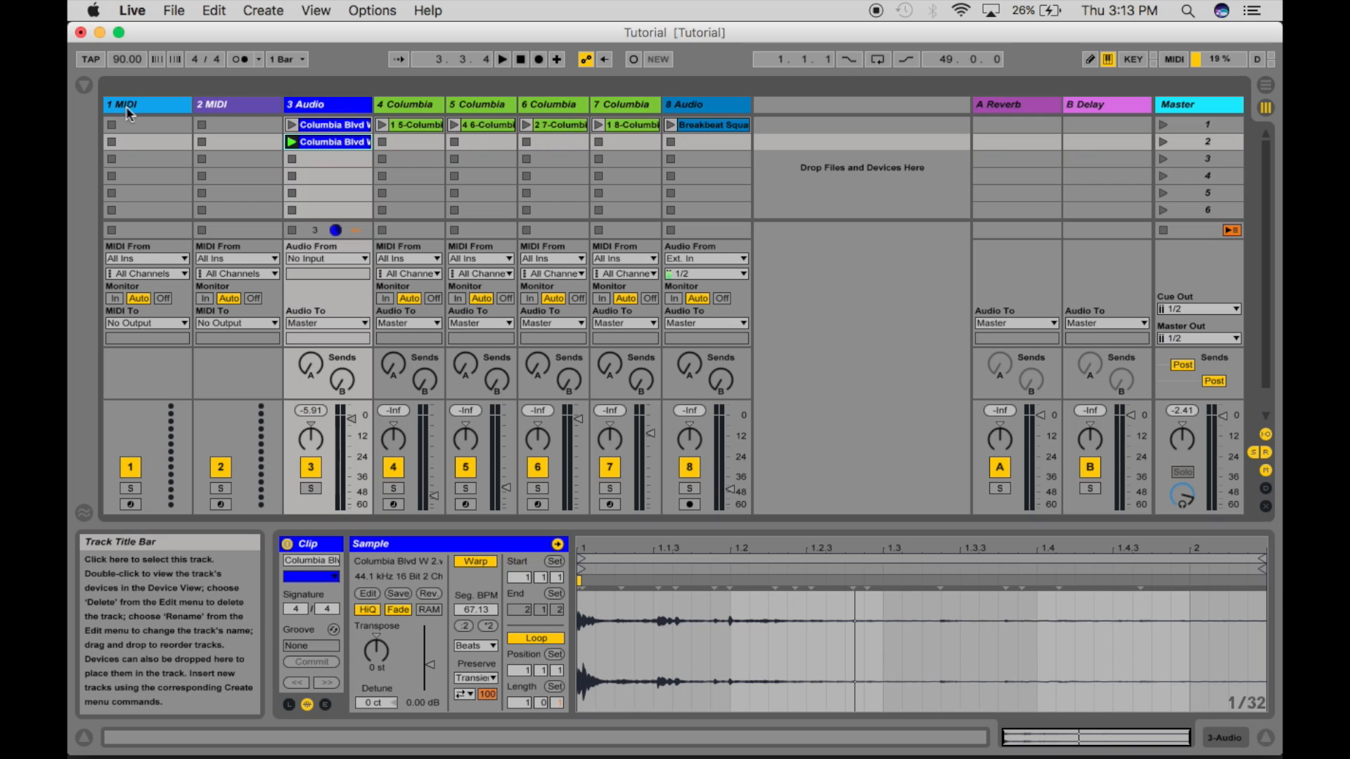
Look through the Simpler presets among the browser's instruments, and hide the browser again.
{"action": "left_click", "coordinate": [85, 85]}
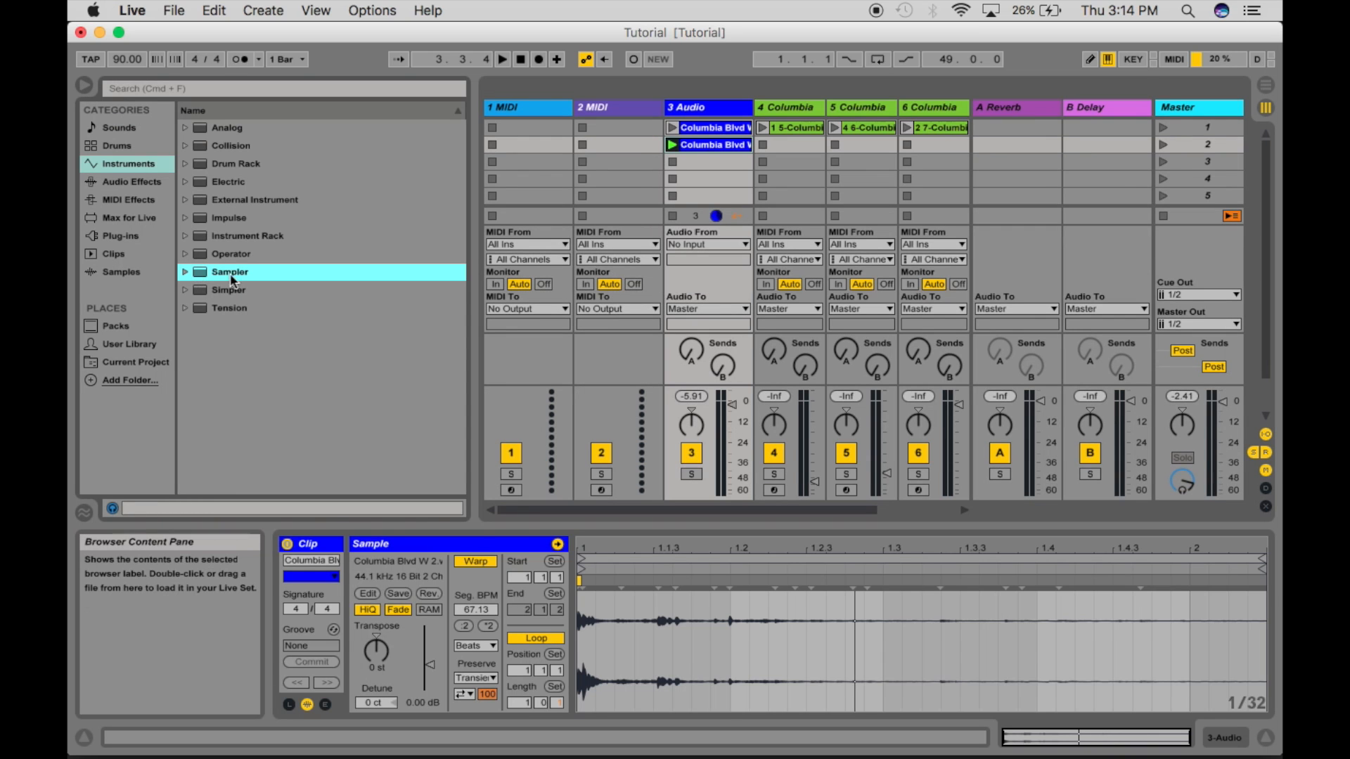
{"action": "left_click", "coordinate": [184, 291]}
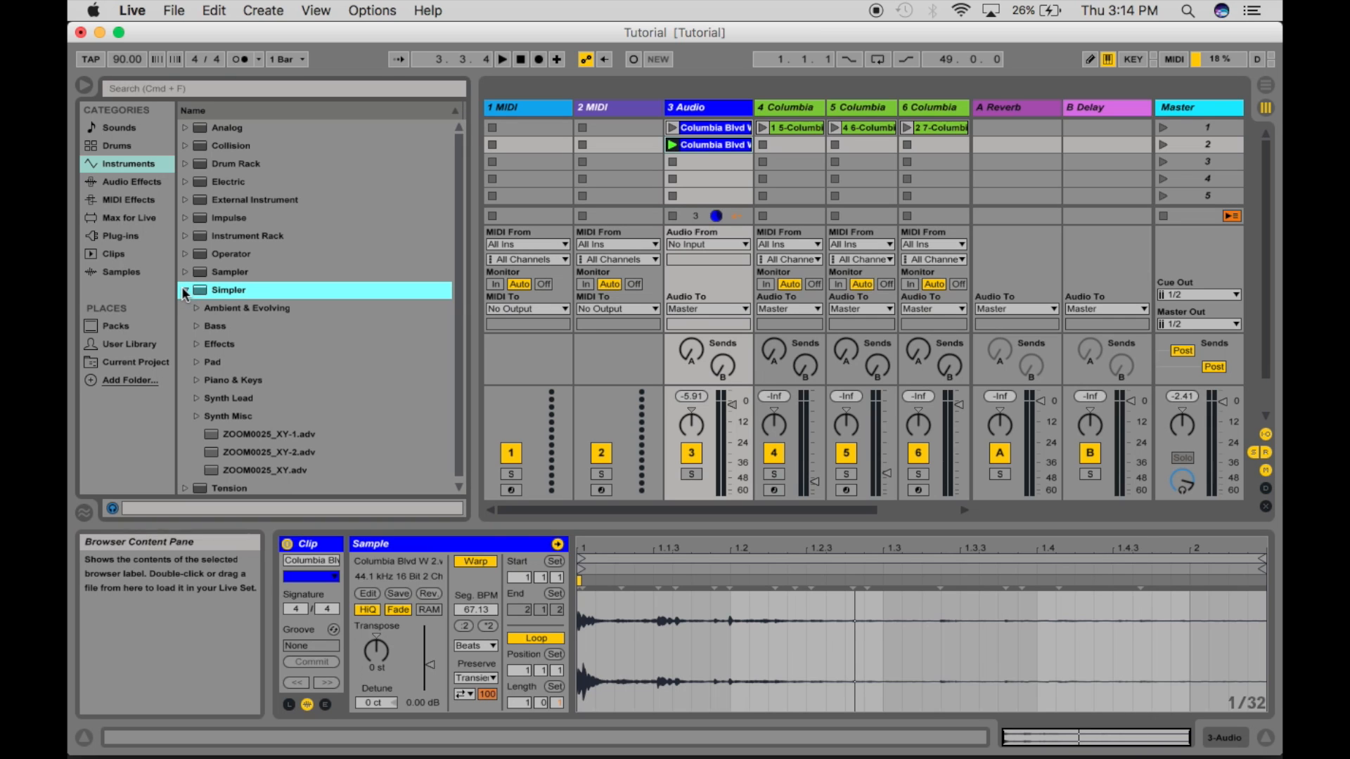
{"action": "left_click", "coordinate": [184, 291]}
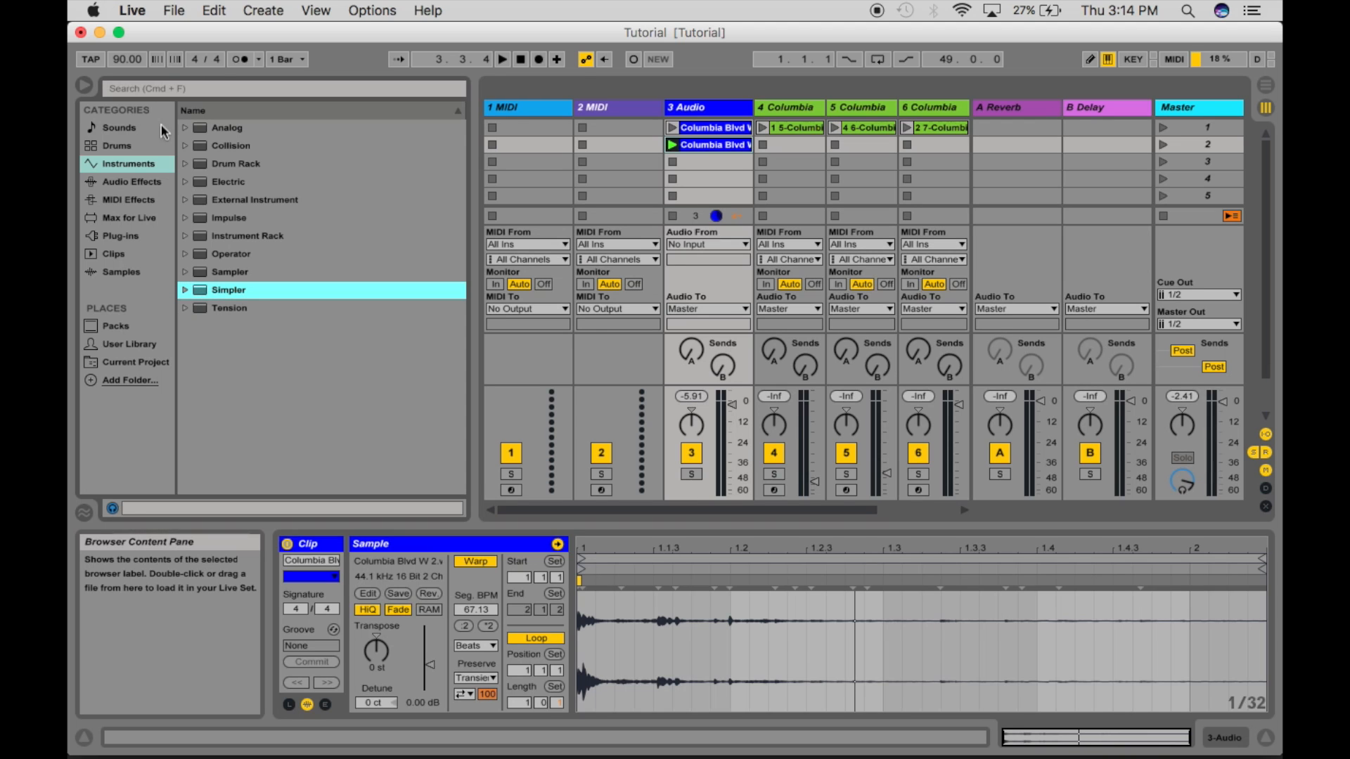
{"action": "left_click", "coordinate": [83, 86]}
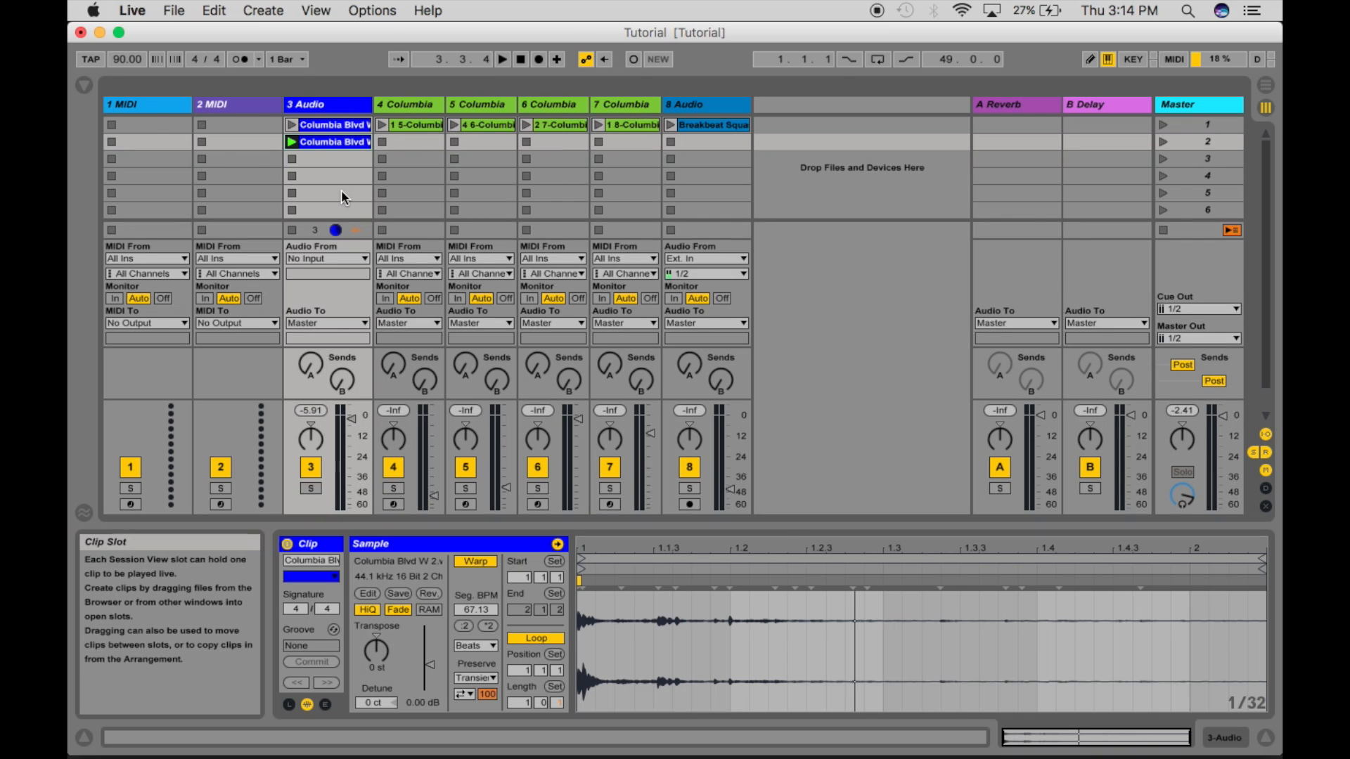
Show the device chain of the 4 Columbia track.
{"action": "left_click", "coordinate": [390, 107]}
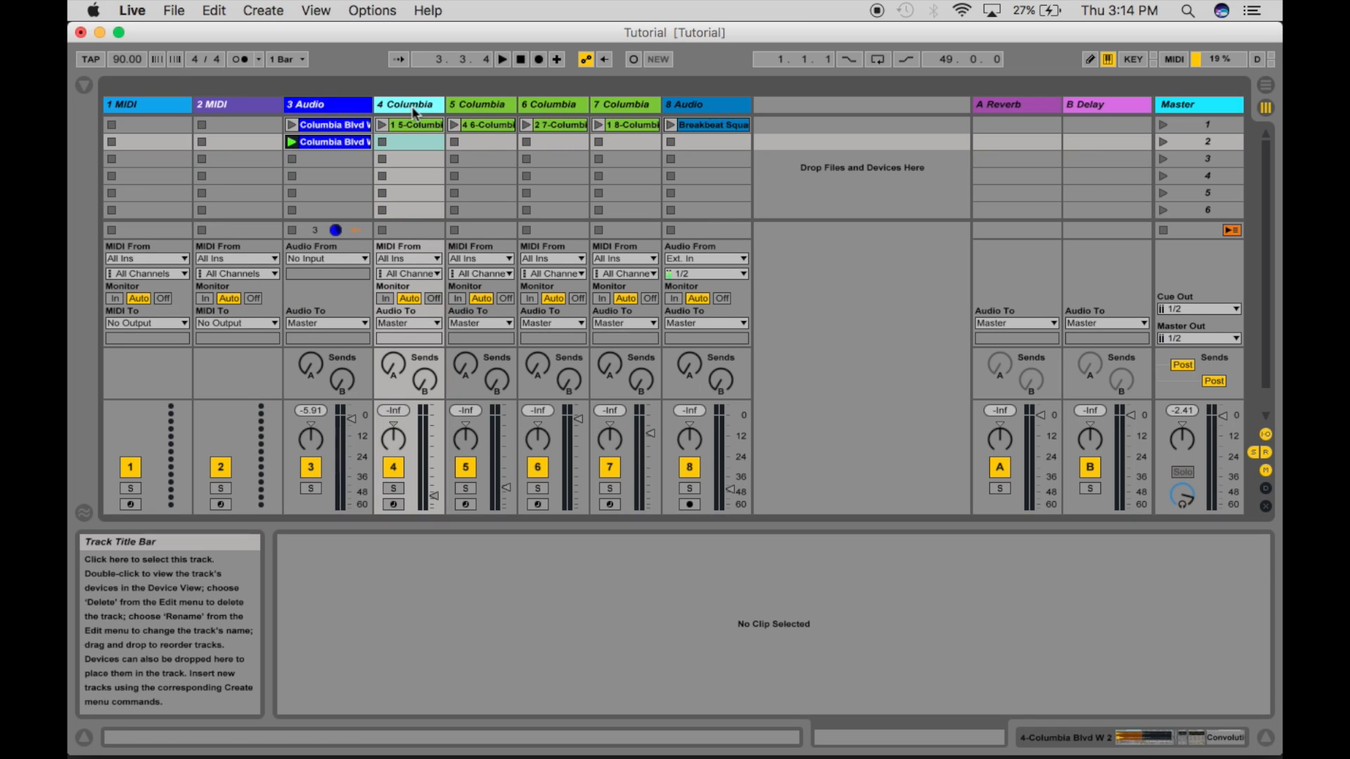
{"action": "left_click", "coordinate": [1144, 746]}
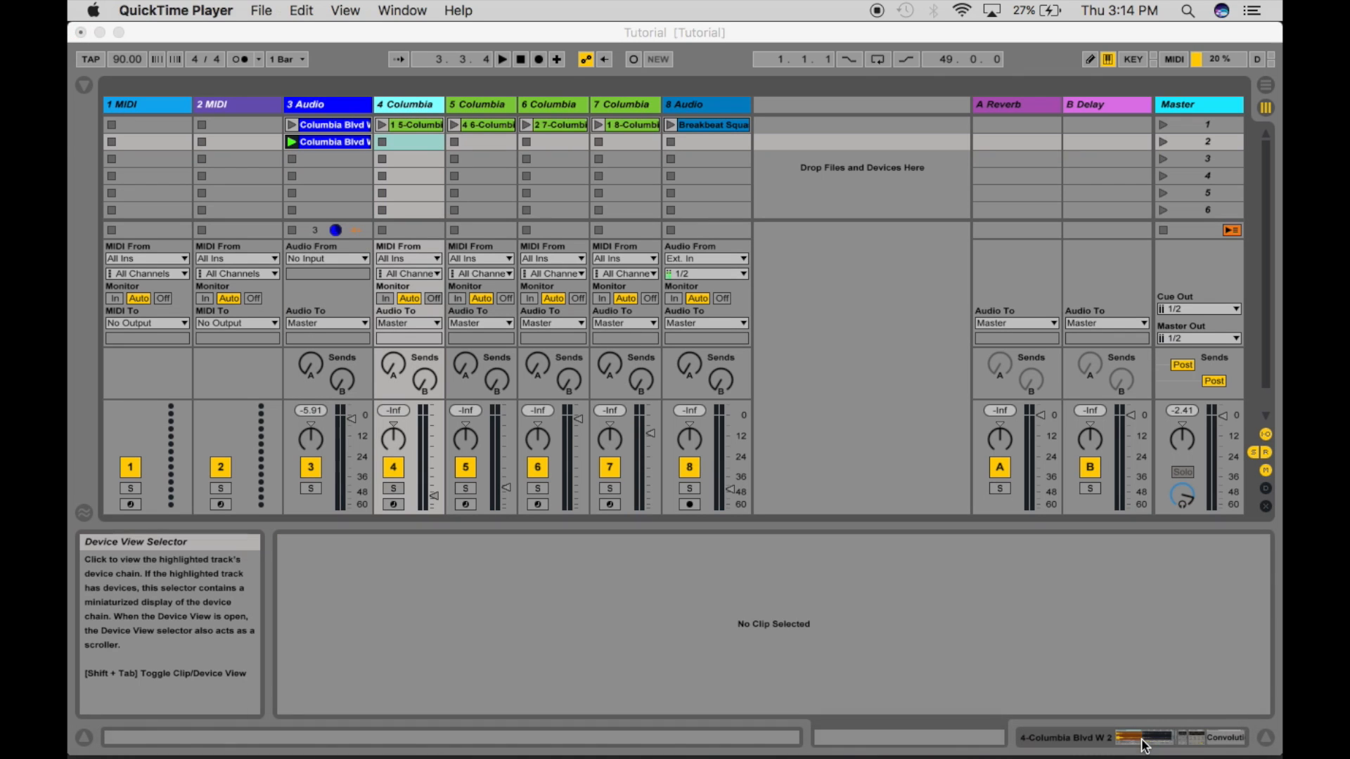
{"action": "left_click", "coordinate": [1152, 743]}
{"action": "left_click", "coordinate": [1153, 743]}
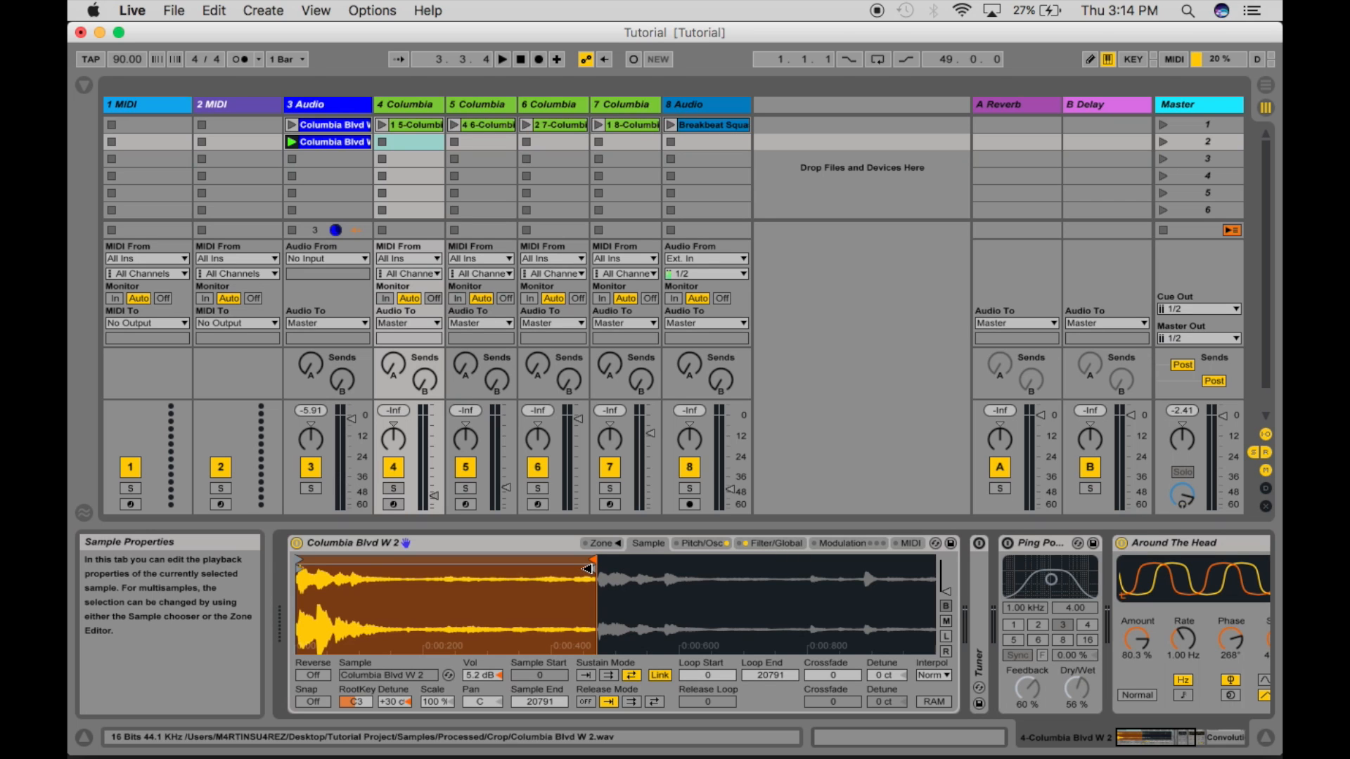
Extend the Columbia Blvd W 2 sample's end point and loop end to 177352, covering the whole sample.
{"action": "mouse_move", "coordinate": [588, 569]}
{"action": "left_mouse_down"}
{"action": "mouse_move", "coordinate": [738, 653]}
{"action": "mouse_move", "coordinate": [977, 639]}
{"action": "left_mouse_up"}
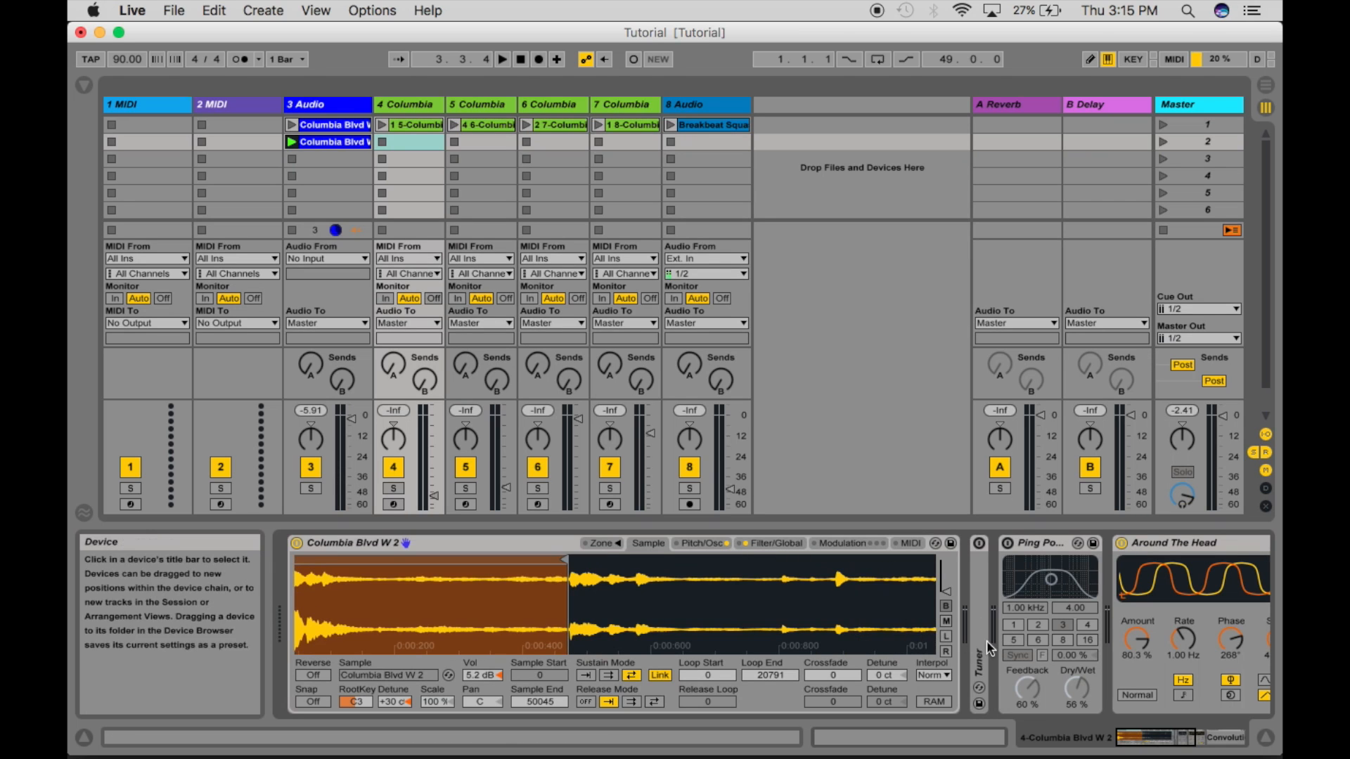
{"action": "left_click_drag", "start_coordinate": [711, 636], "coordinate": [408, 615]}
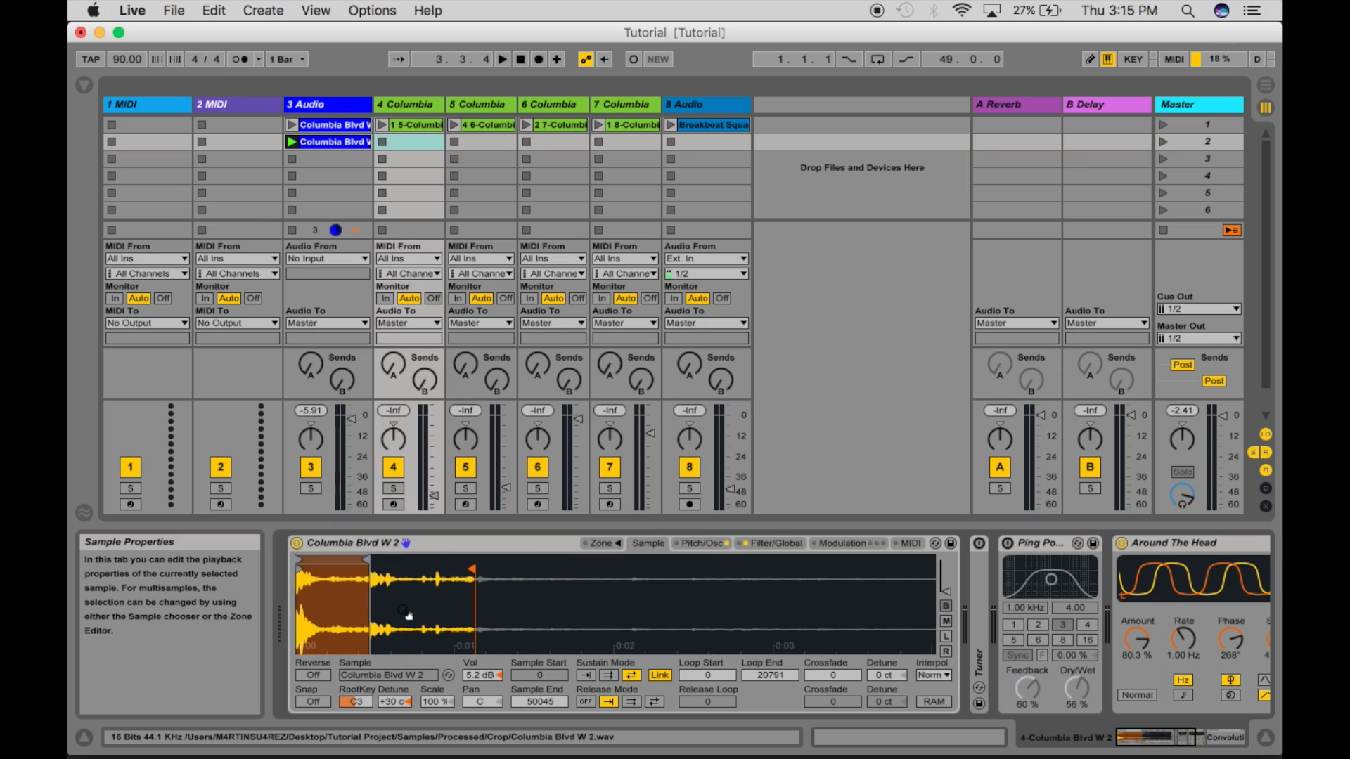
{"action": "mouse_move", "coordinate": [468, 568]}
{"action": "left_mouse_down"}
{"action": "mouse_move", "coordinate": [765, 536]}
{"action": "mouse_move", "coordinate": [1068, 547]}
{"action": "left_mouse_up"}
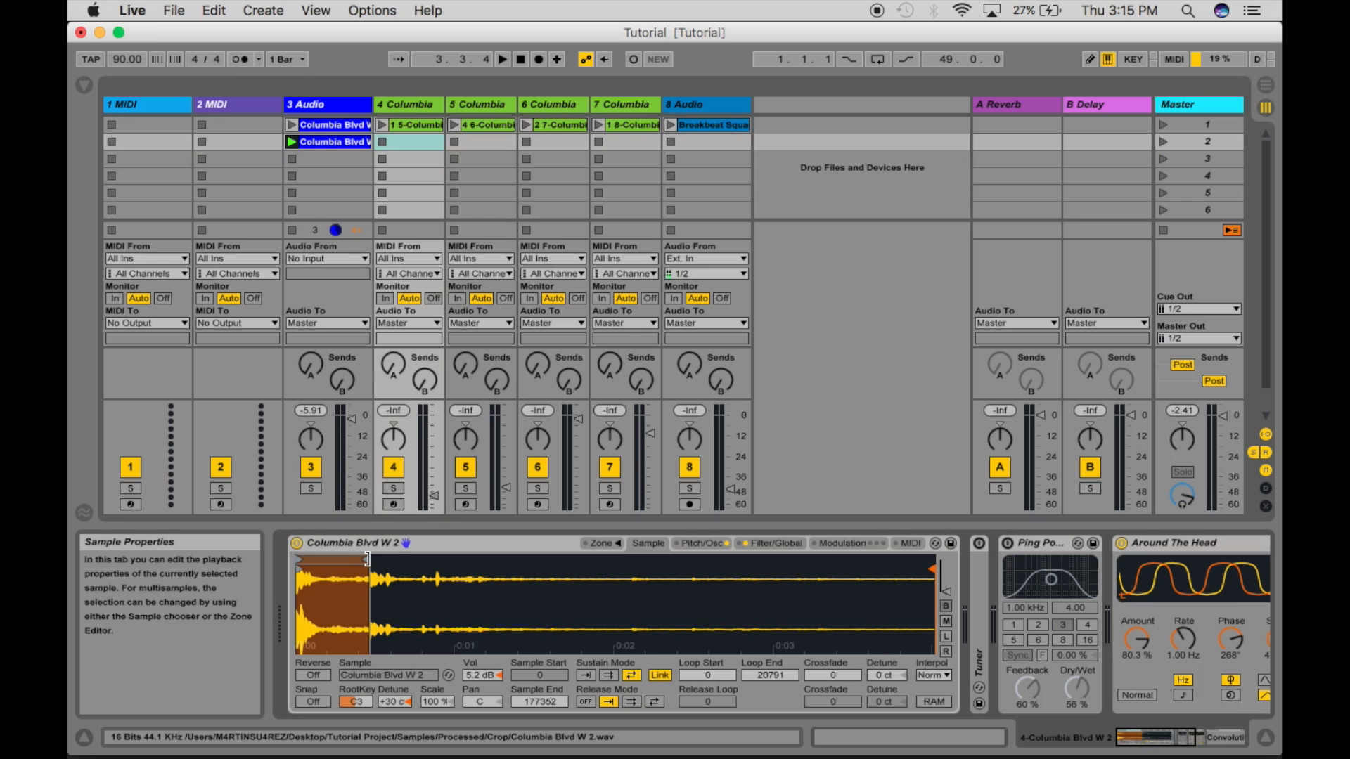
{"action": "left_click_drag", "start_coordinate": [367, 559], "coordinate": [935, 559]}
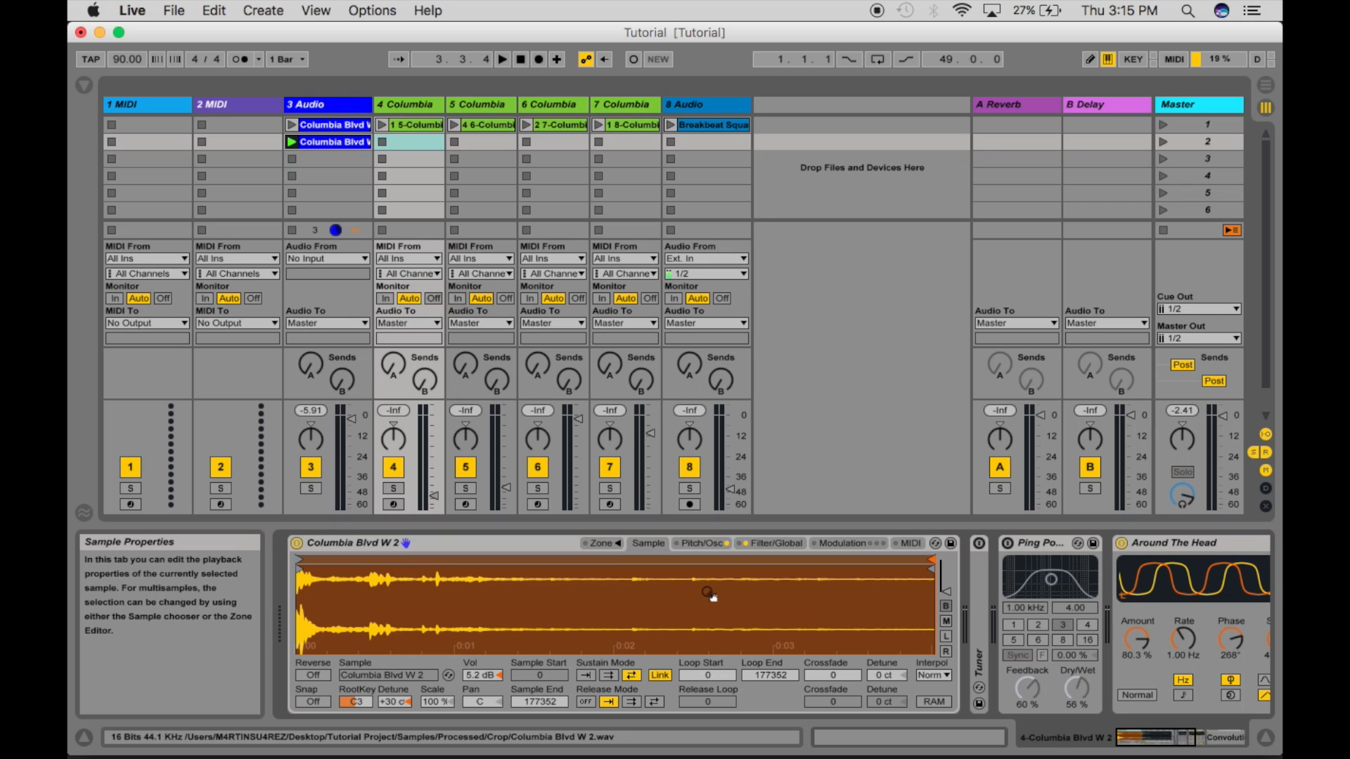
Expand the Tuner device and switch off the sampler's modulation oscillator, pitch envelope and filter.
{"action": "double_click", "coordinate": [975, 572]}
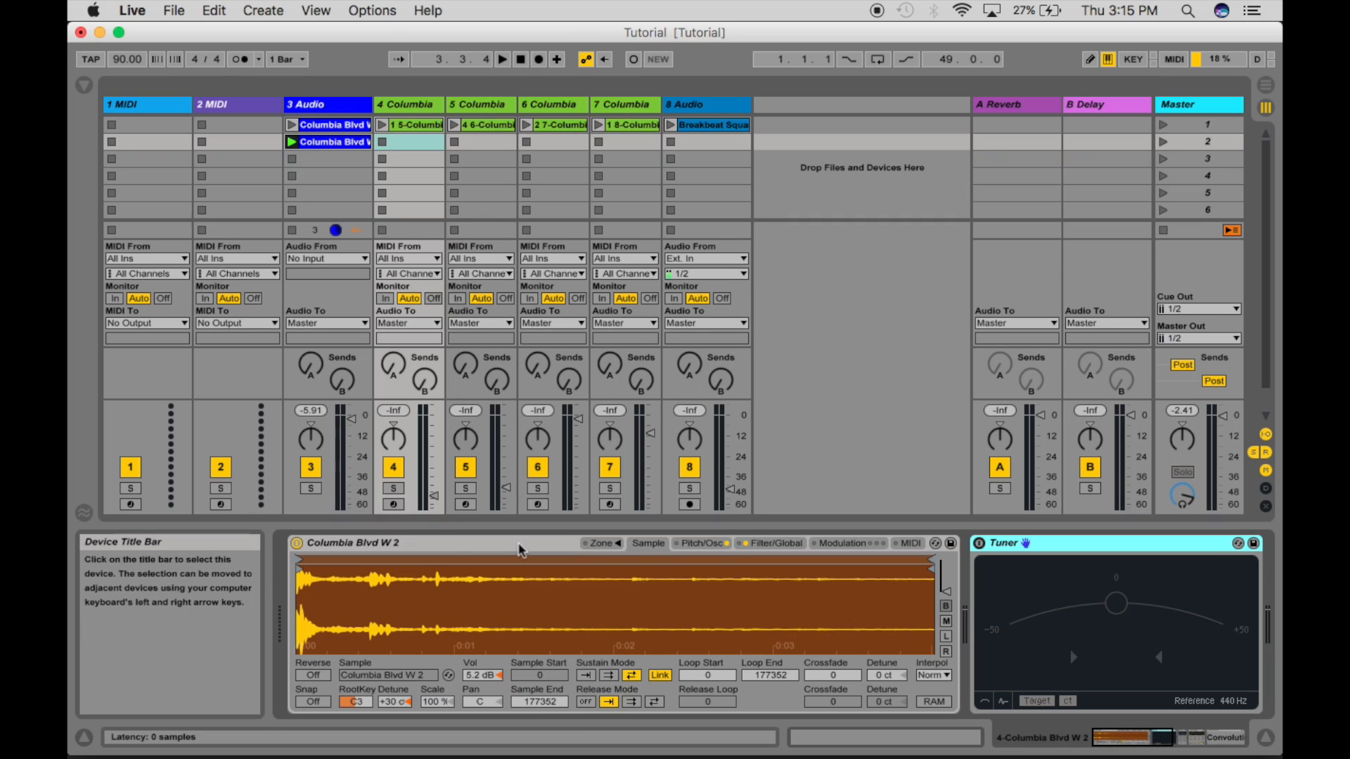
{"action": "left_click", "coordinate": [700, 543]}
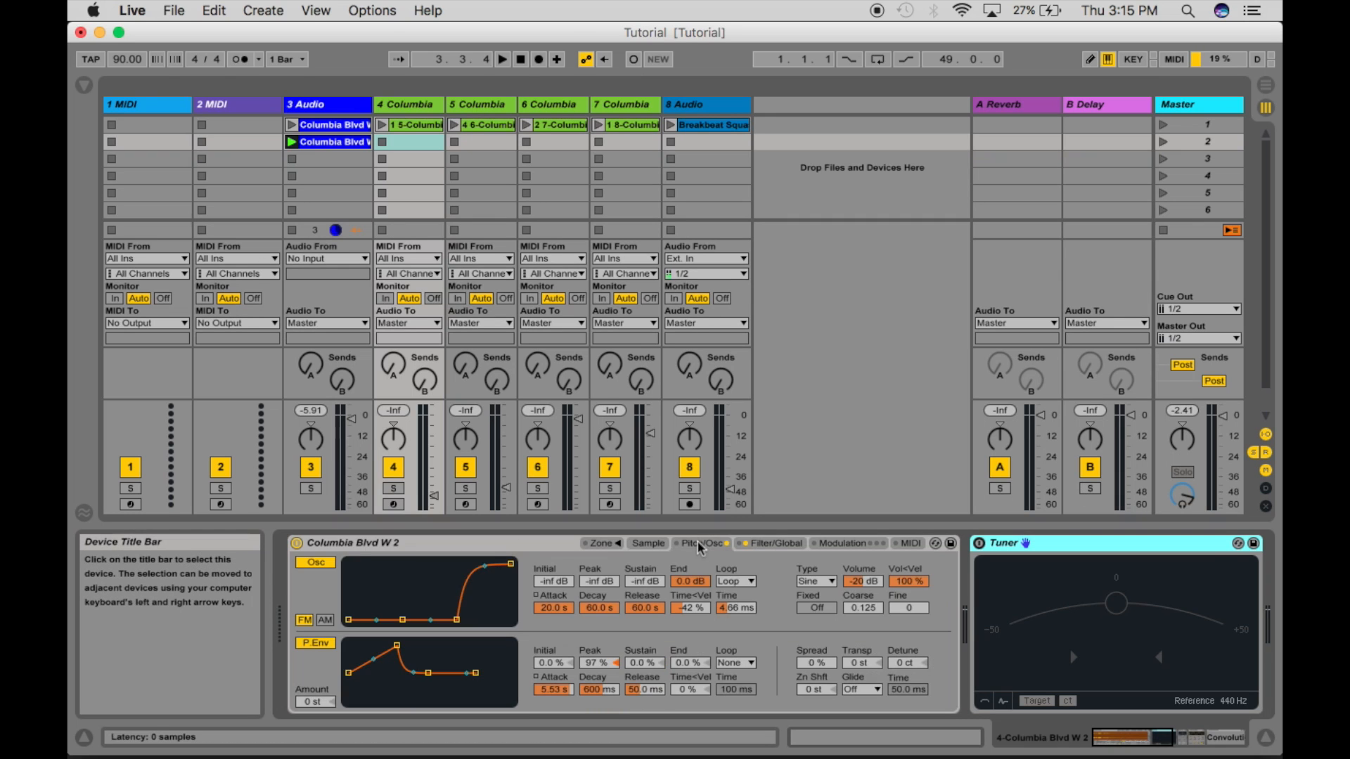
{"action": "left_click", "coordinate": [315, 562]}
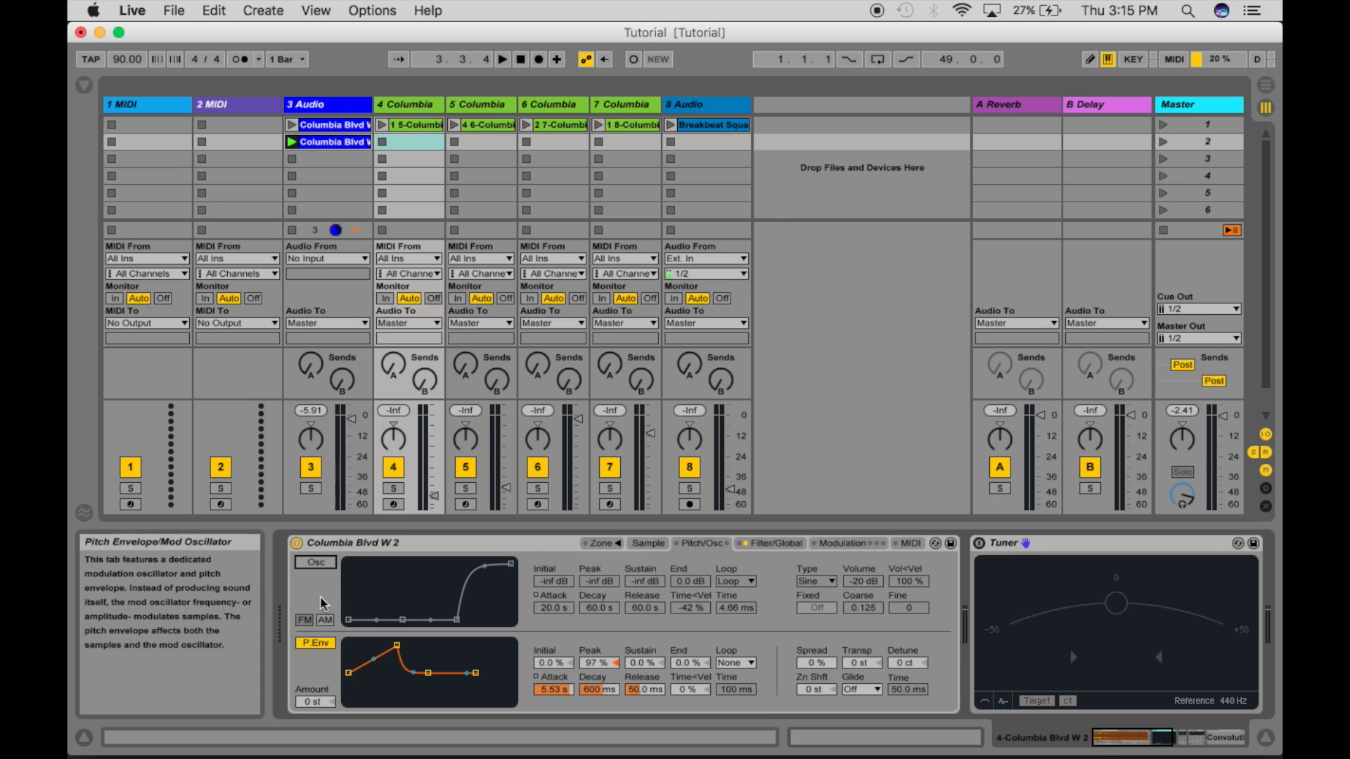
{"action": "left_click", "coordinate": [315, 643]}
{"action": "left_click", "coordinate": [769, 543]}
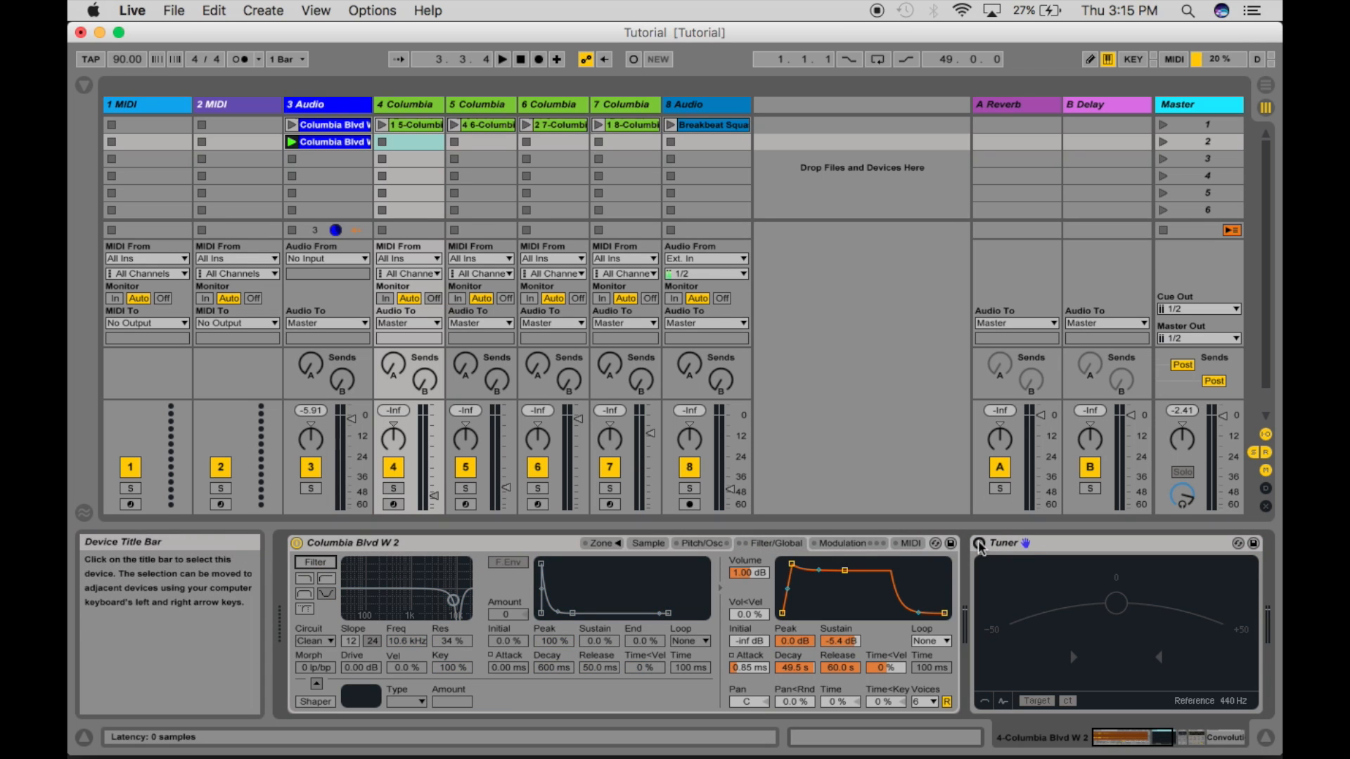
Bypass the Convolution Reverb Pro device in the 4 Columbia track's chain.
{"action": "scroll", "coordinate": [1128, 603], "scroll_direction": "right", "scroll_amount": 10}
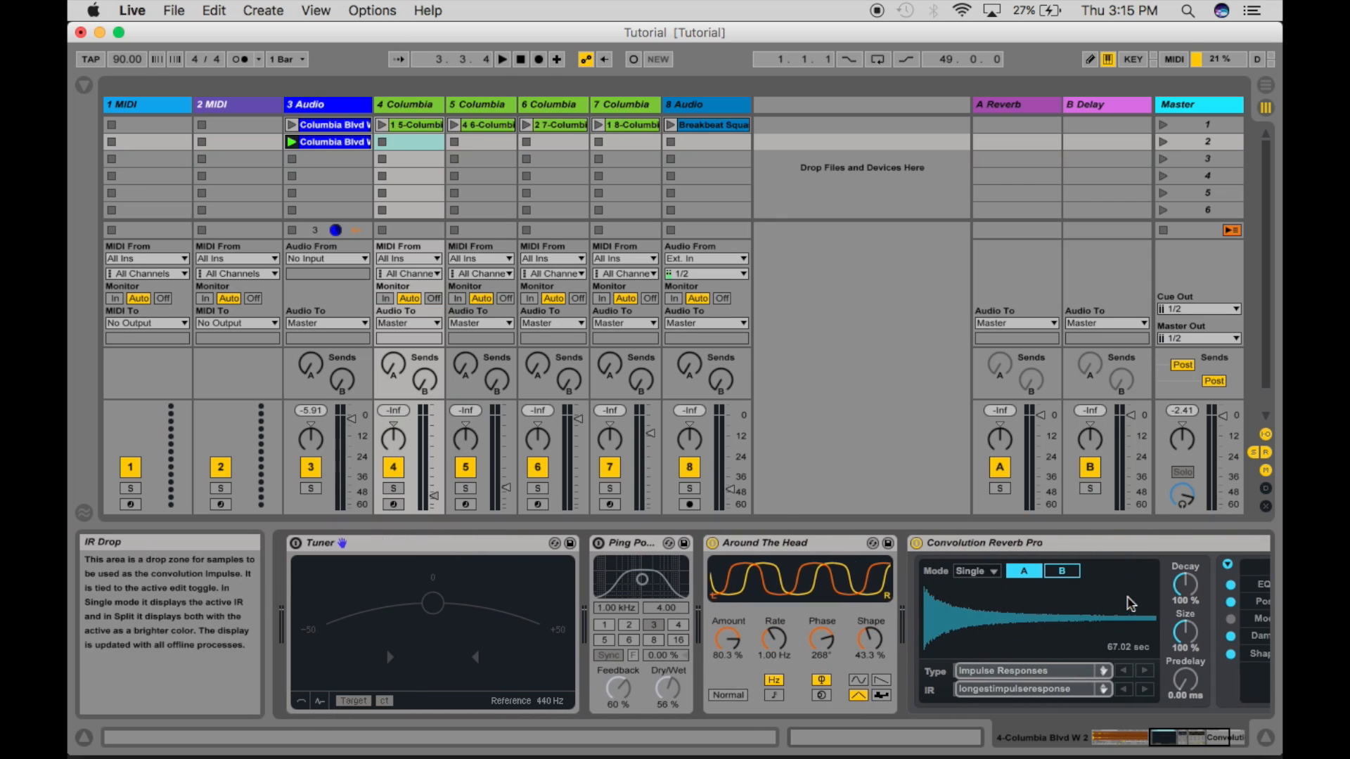
{"action": "left_click", "coordinate": [916, 542]}
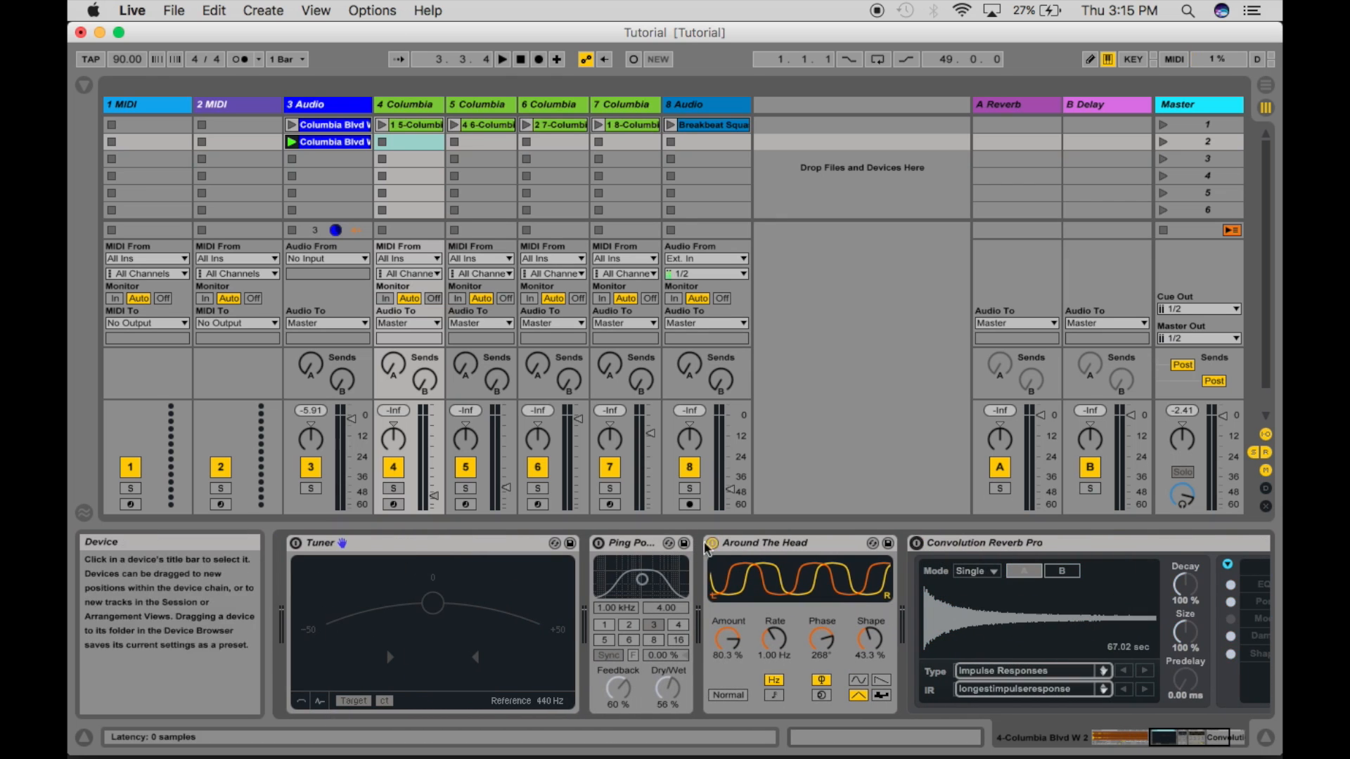
{"action": "scroll", "coordinate": [738, 569], "scroll_direction": "left", "scroll_amount": 10}
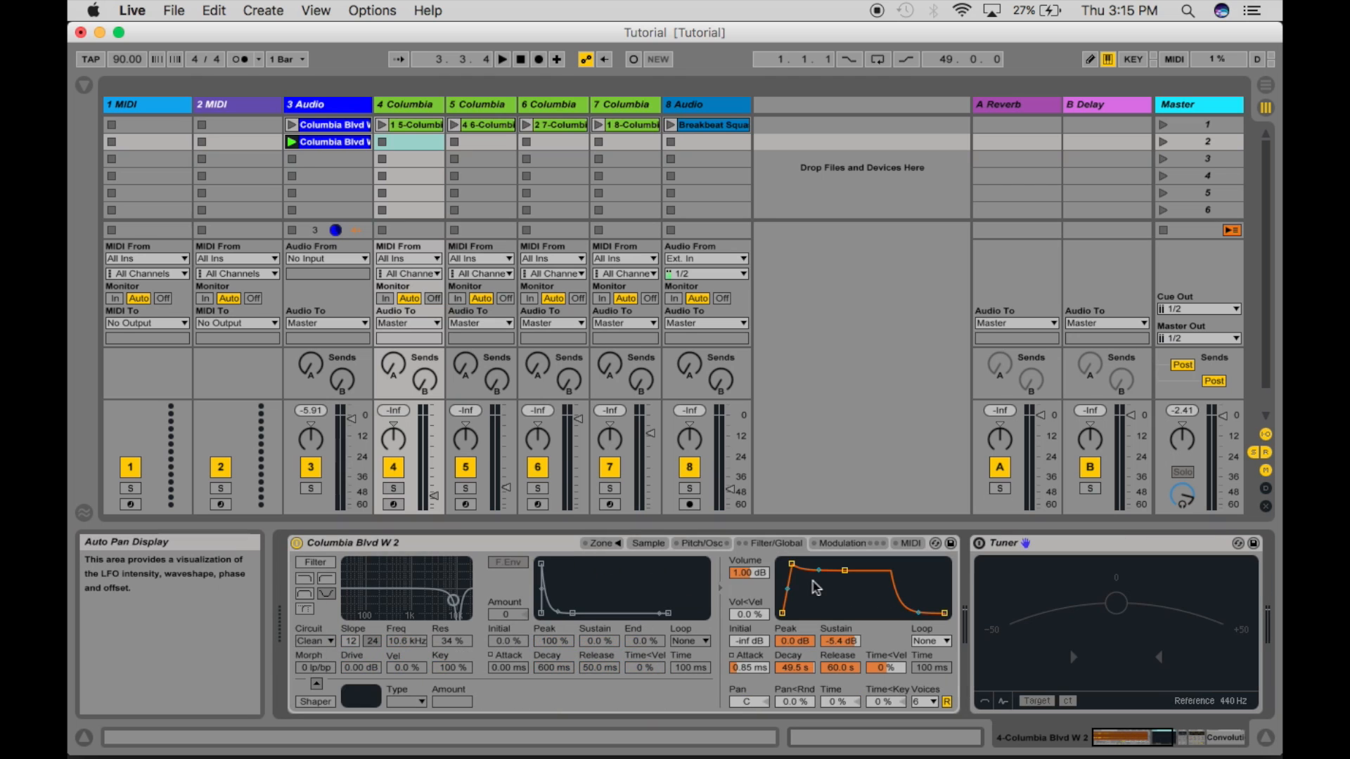
View the sampler's key zone editor, return to the sample waveform and close the zone editor.
{"action": "left_click", "coordinate": [602, 543]}
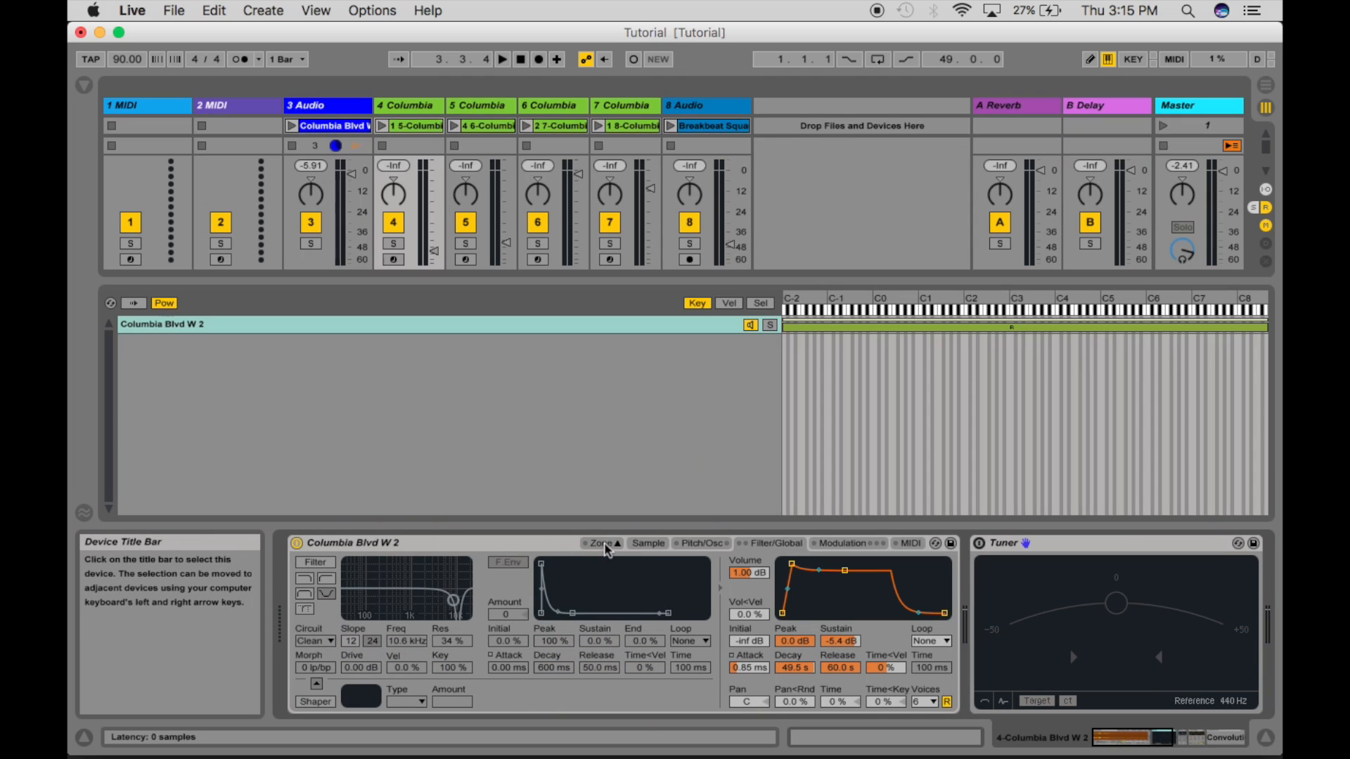
{"action": "left_click", "coordinate": [650, 547]}
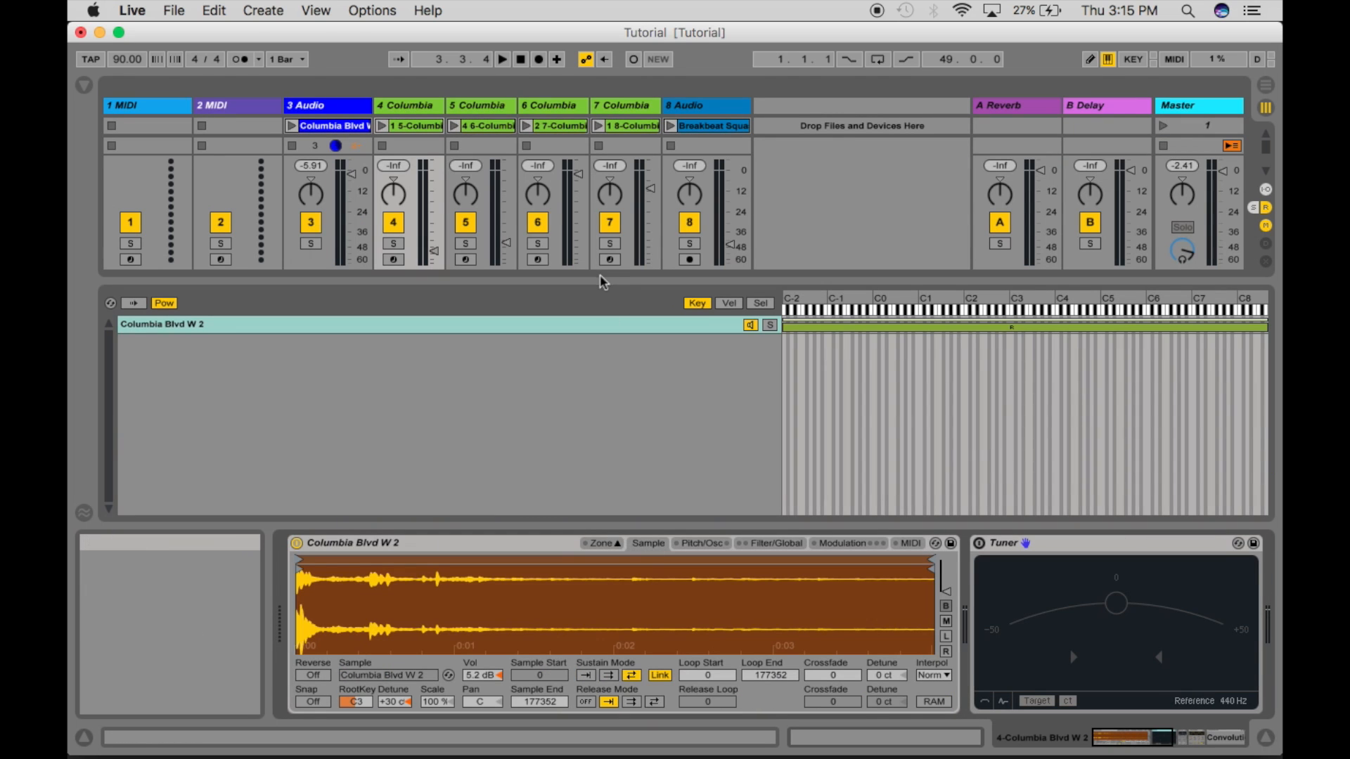
{"action": "left_click", "coordinate": [596, 280]}
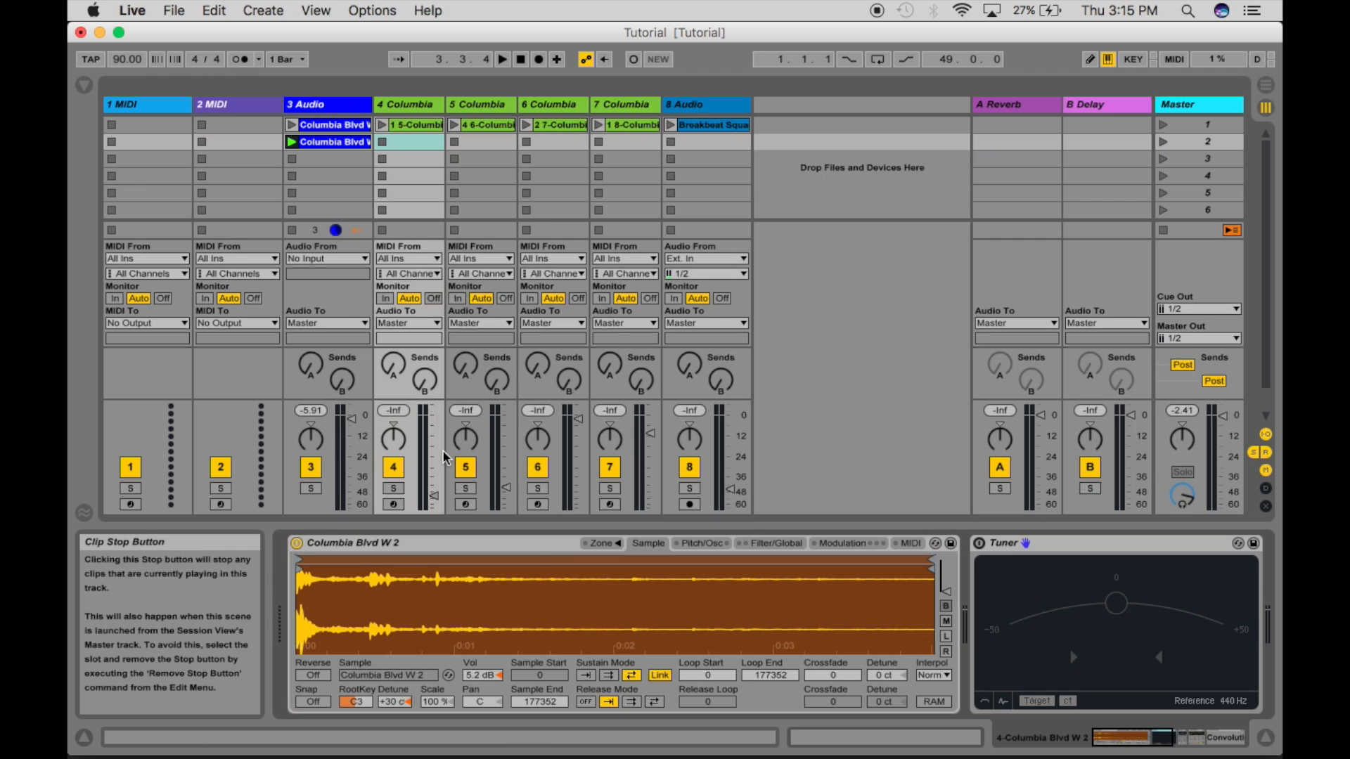
Arm the 4 Columbia track with track 3's clips stopped, play test notes and raise the armed track's volume.
{"action": "left_click", "coordinate": [393, 504]}
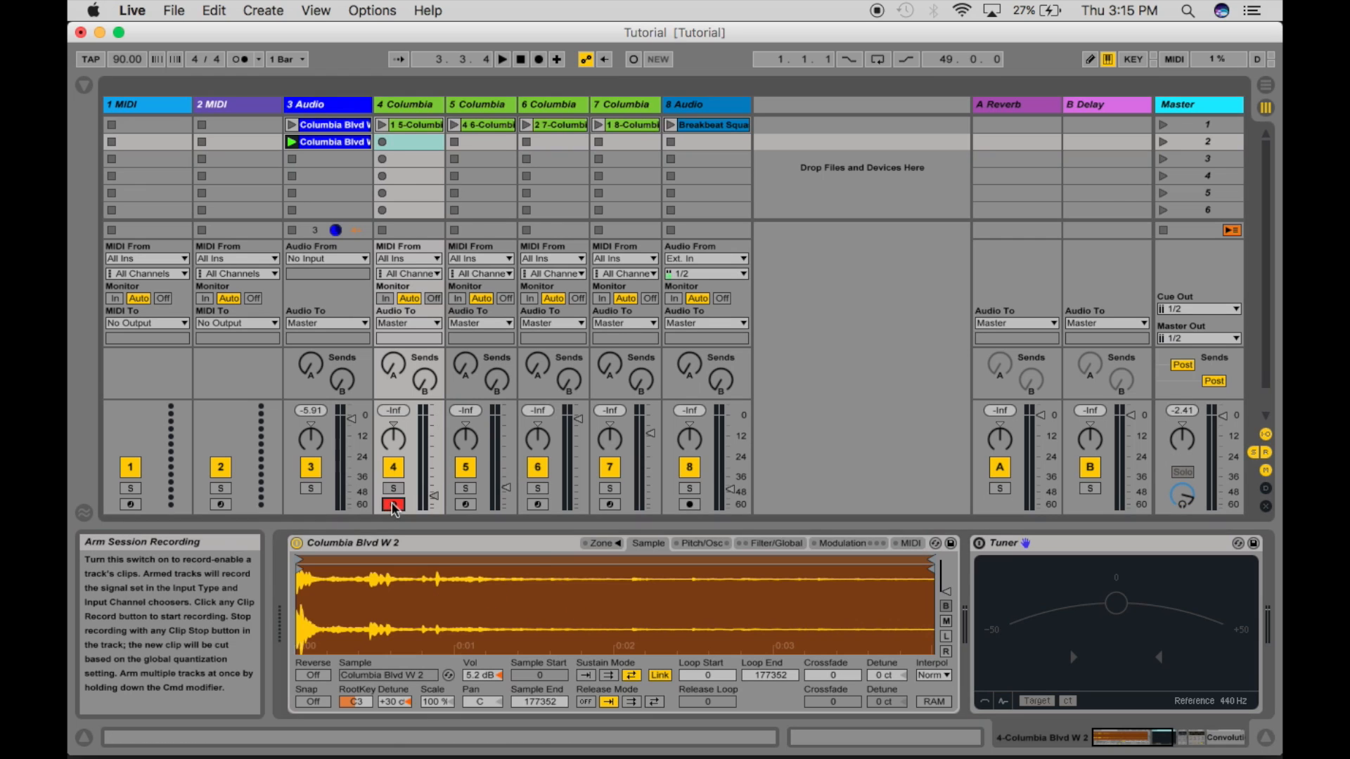
{"action": "left_click", "coordinate": [291, 231]}
{"action": "key", "text": "a"}
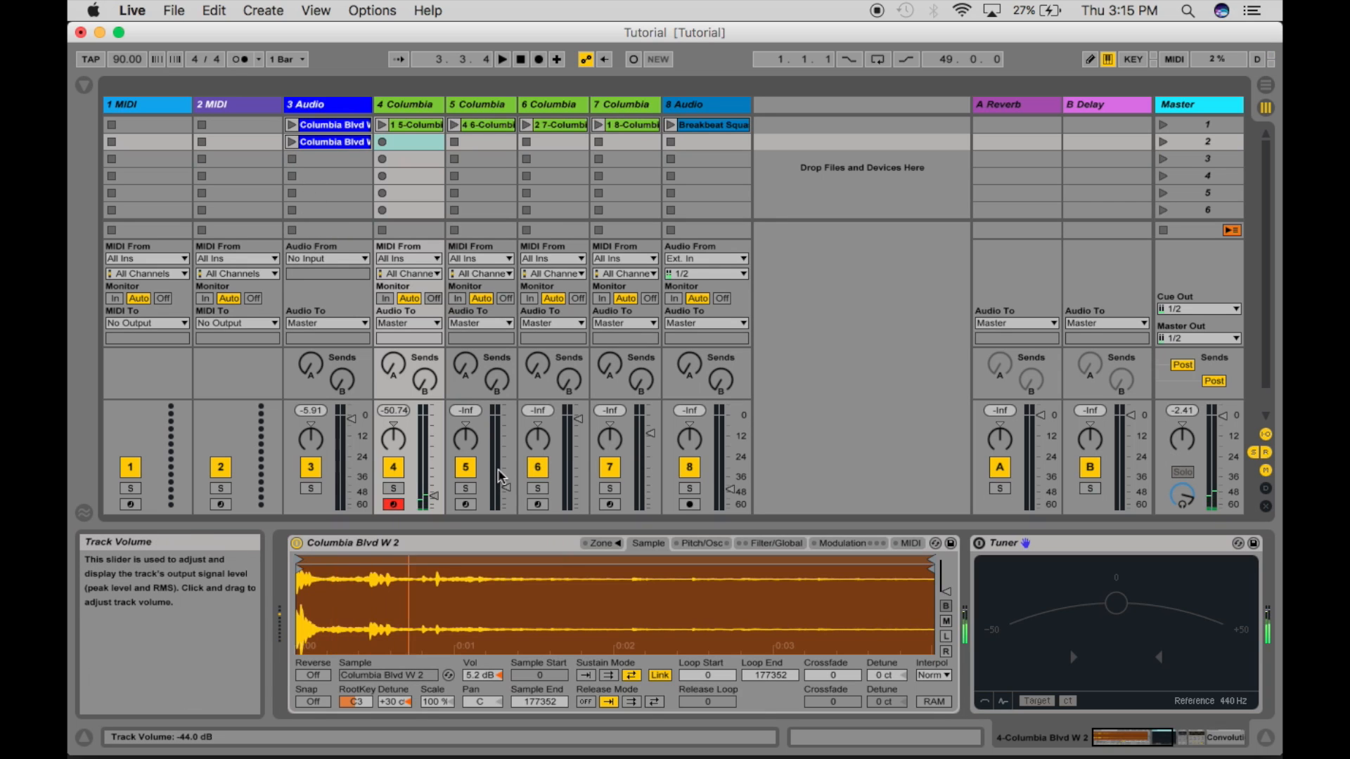
{"action": "key", "text": "x"}
{"action": "key", "text": "k"}
{"action": "left_click_drag", "start_coordinate": [435, 504], "coordinate": [436, 422]}
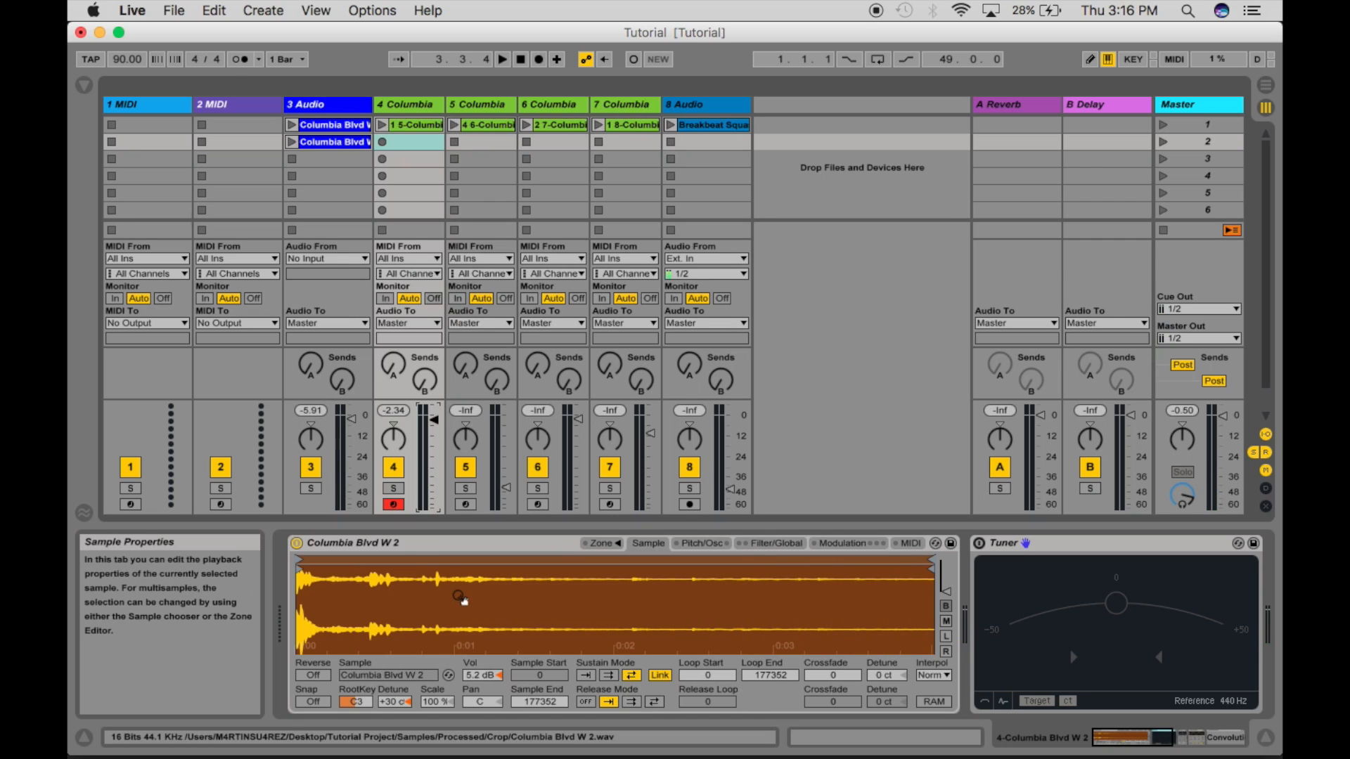
Turn on the Tuner, play a note and set the sample's detune to 0 ct.
{"action": "left_click", "coordinate": [978, 545]}
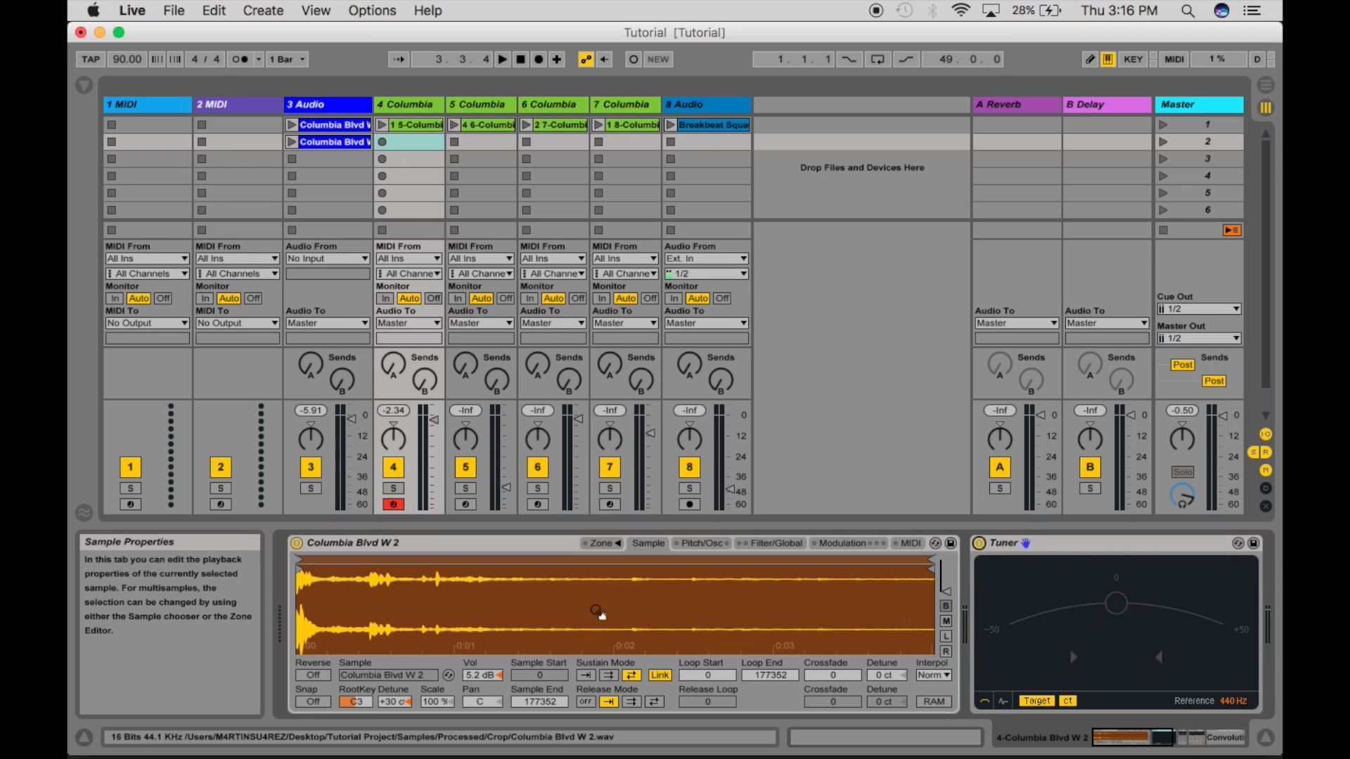
{"action": "key", "text": "a"}
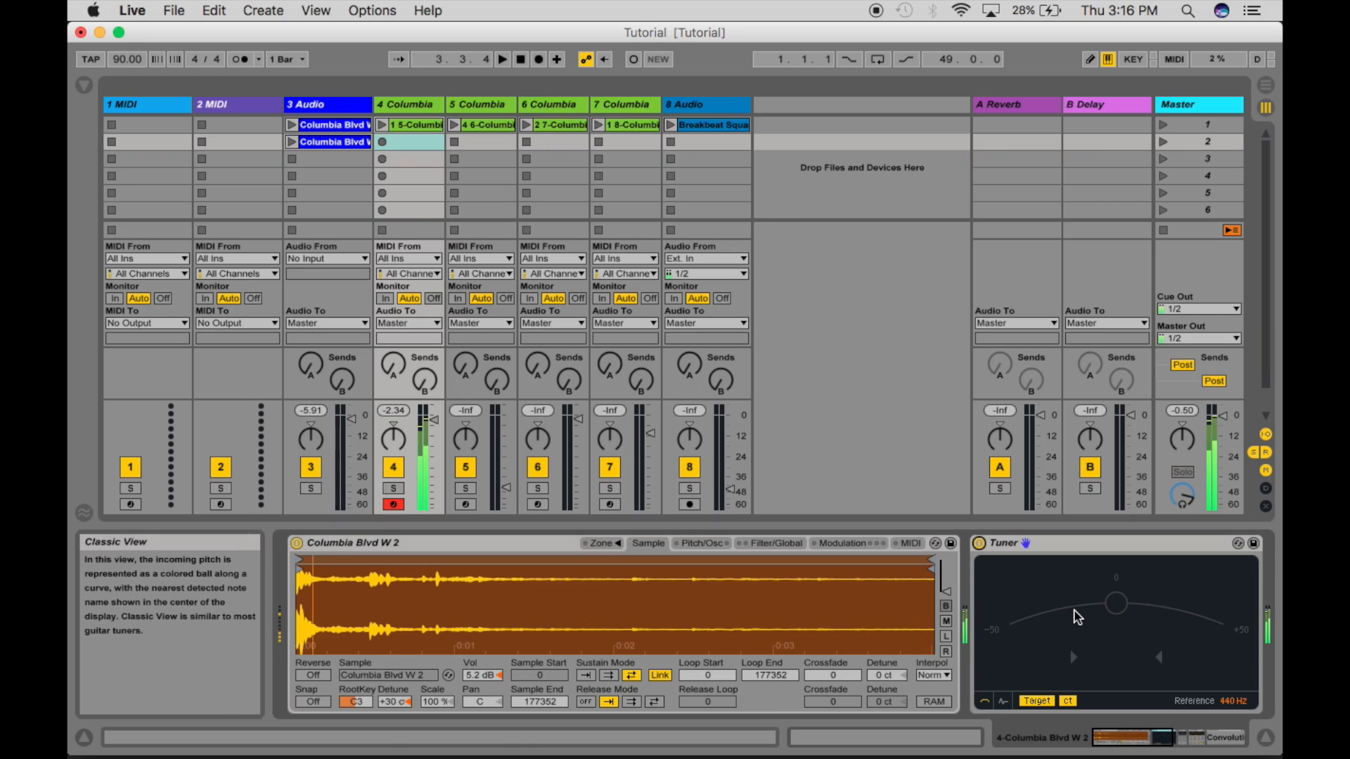
{"action": "left_click", "coordinate": [396, 701]}
{"action": "left_click_drag", "start_coordinate": [396, 701], "coordinate": [396, 707]}
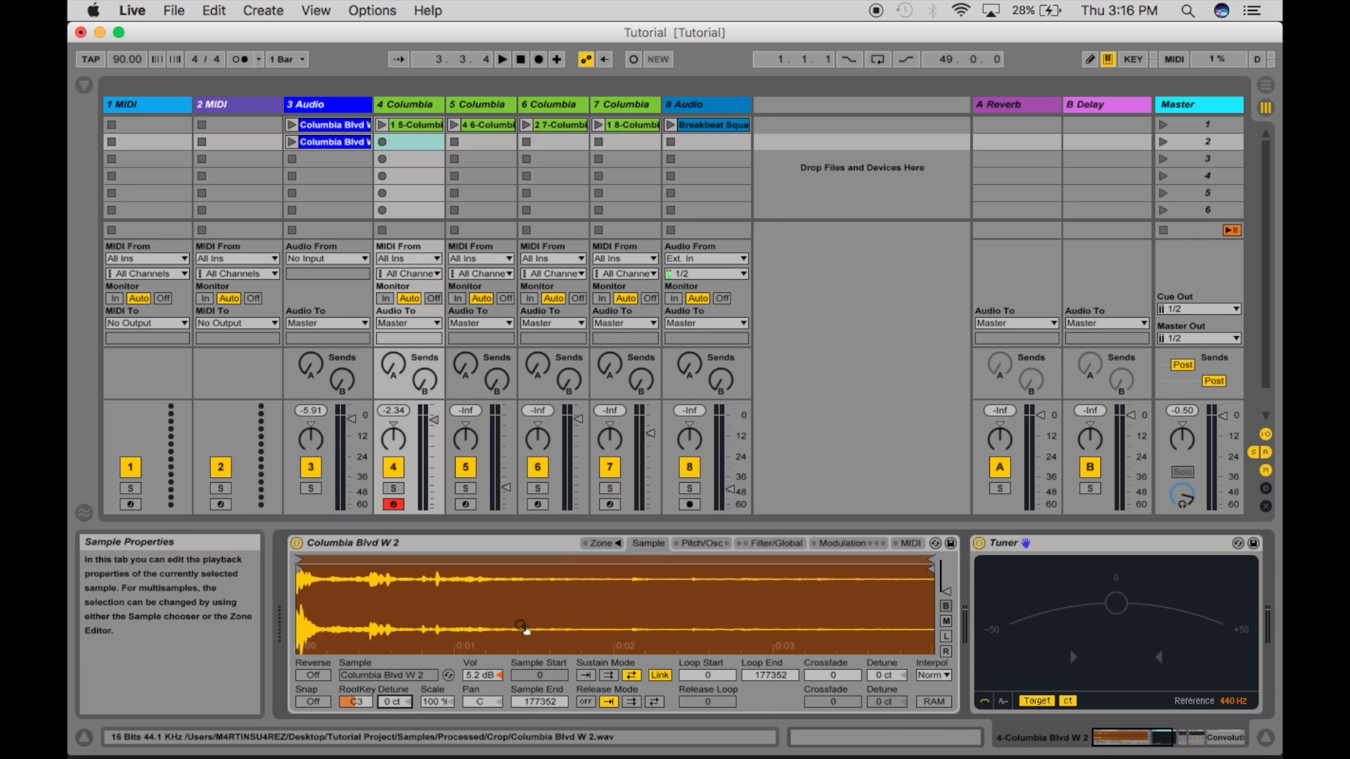
Play a test note and set the sample's detune to +30 ct.
{"action": "key", "text": "a"}
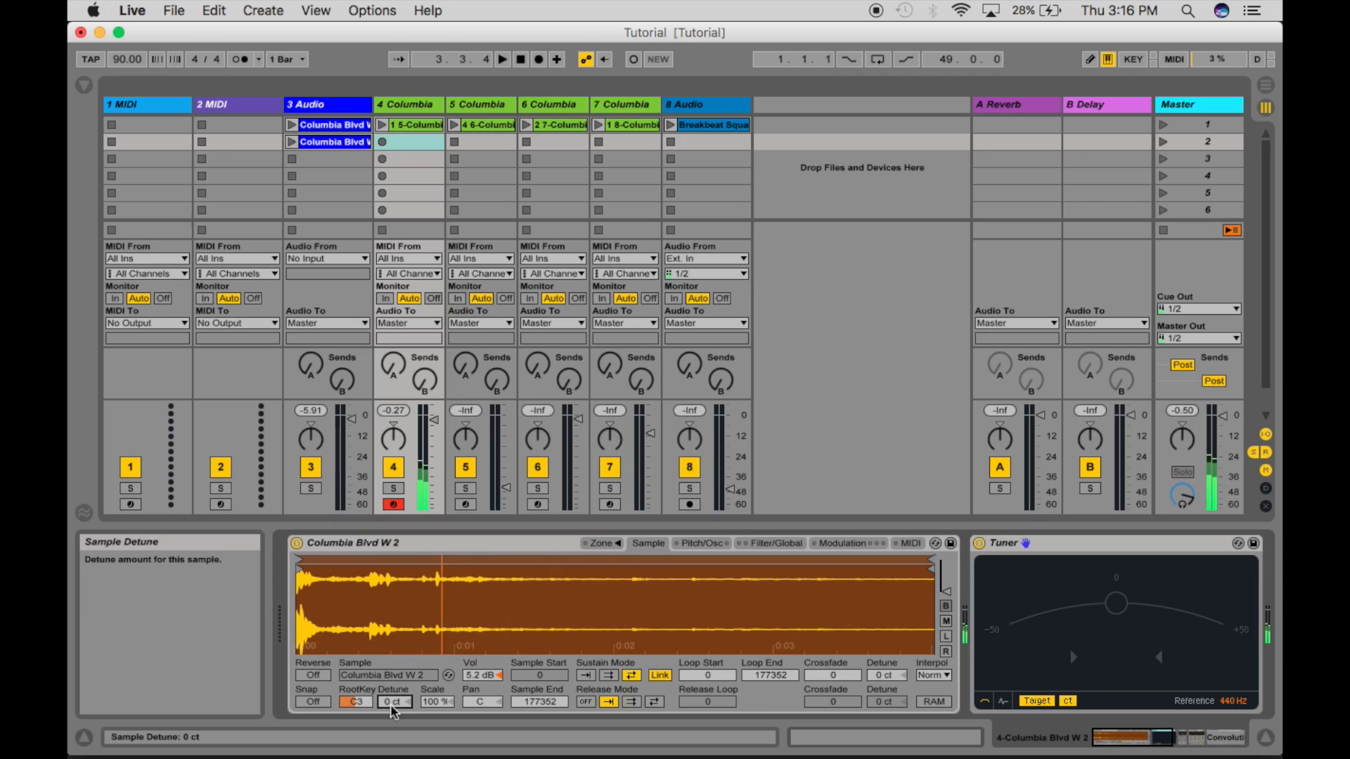
{"action": "left_click_drag", "start_coordinate": [390, 704], "coordinate": [390, 681]}
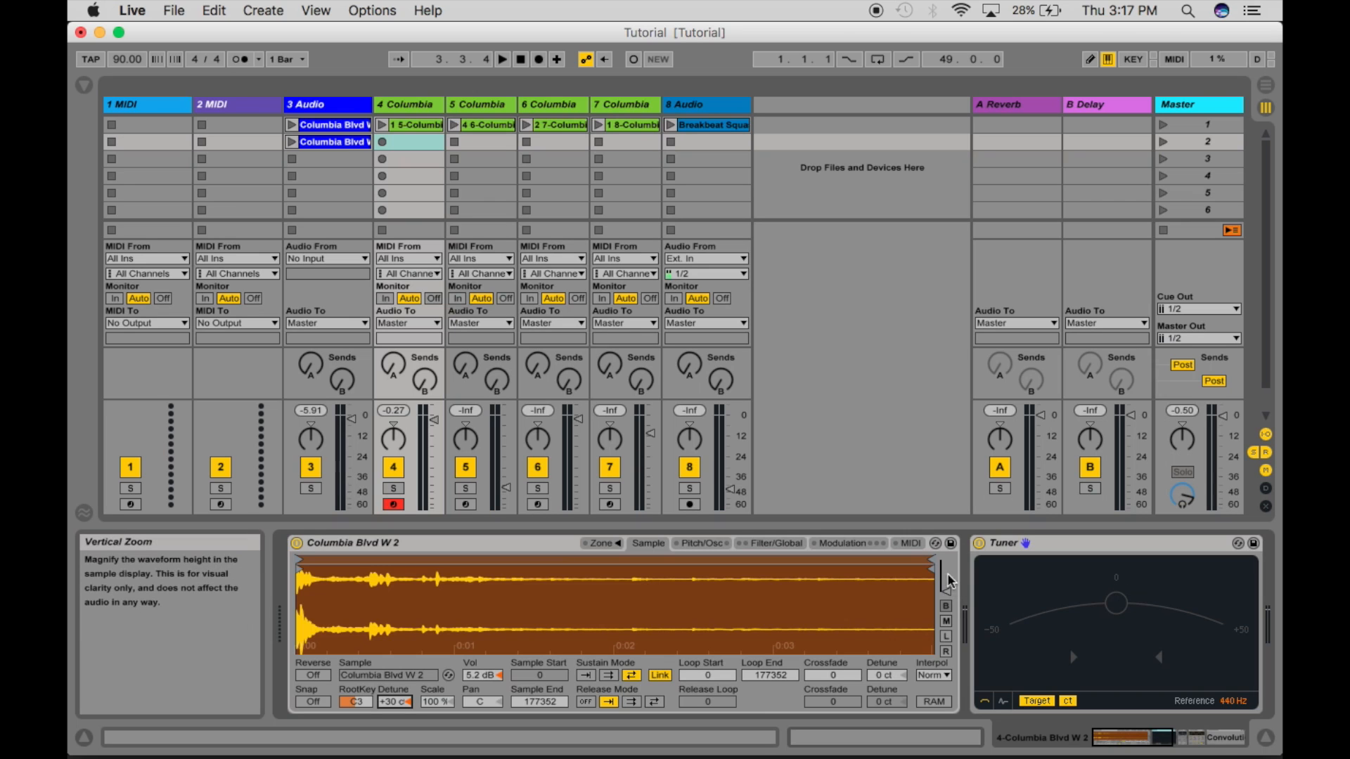
Shorten the sustain loop and the sample so that both end at 20230, and play a note to hear the loop.
{"action": "left_click_drag", "start_coordinate": [932, 562], "coordinate": [364, 572]}
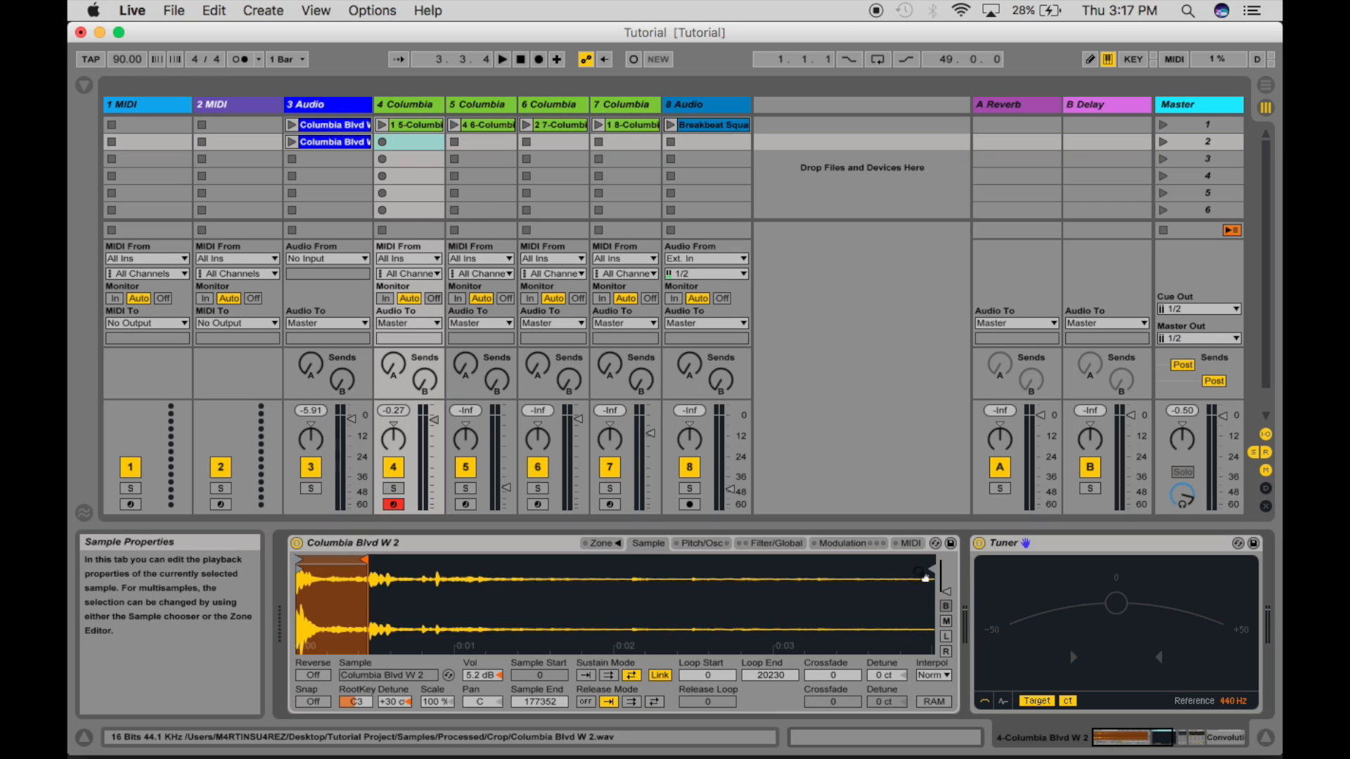
{"action": "left_click_drag", "start_coordinate": [932, 565], "coordinate": [338, 627]}
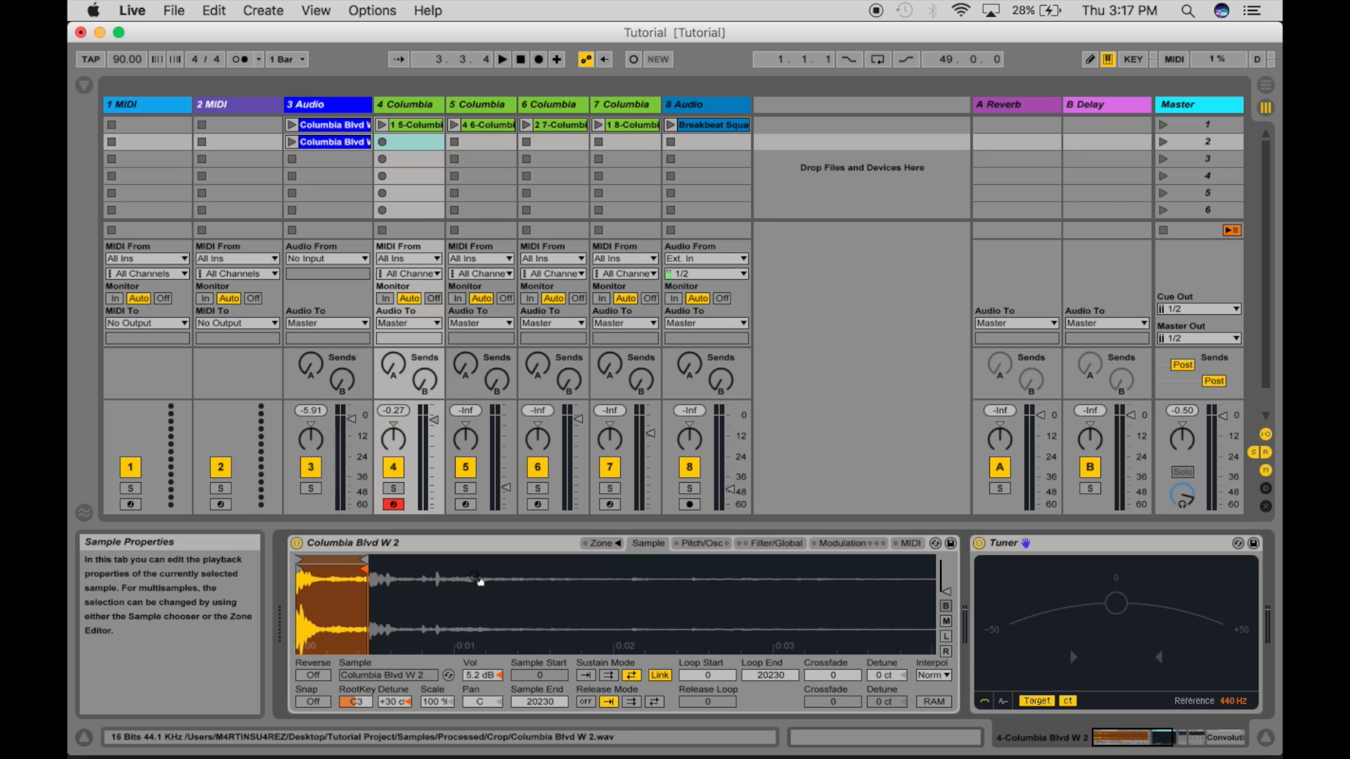
{"action": "left_click_drag", "start_coordinate": [467, 579], "coordinate": [467, 647]}
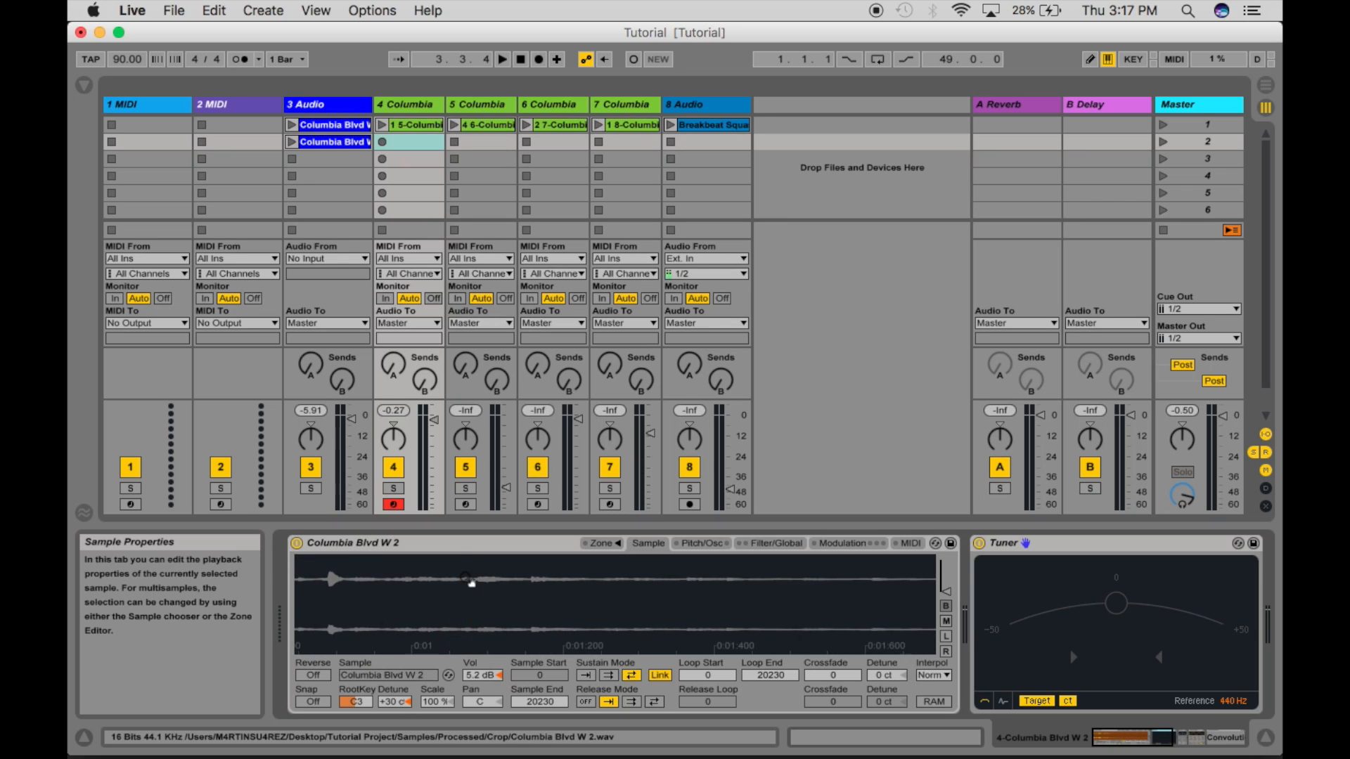
{"action": "scroll", "coordinate": [468, 580], "scroll_direction": "left", "scroll_amount": 10}
{"action": "key", "text": "a"}
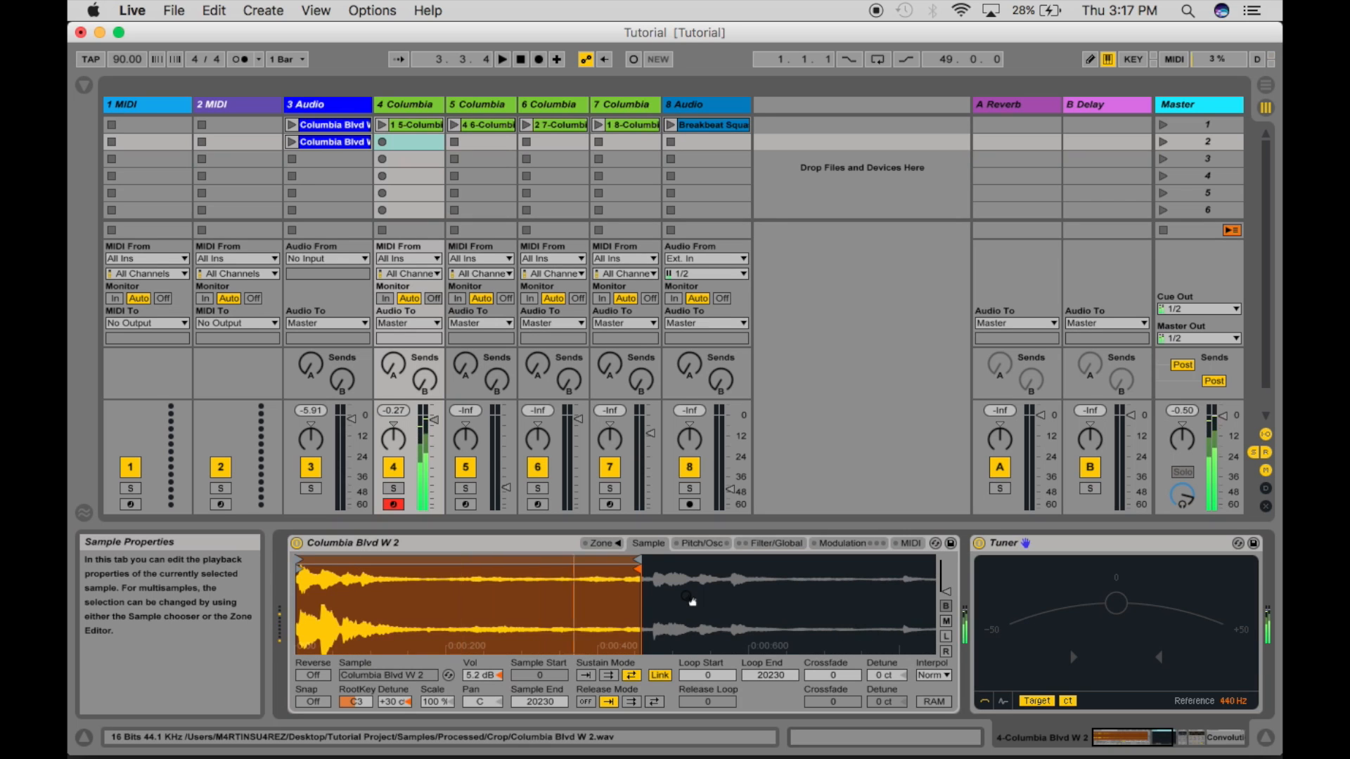
Audition the sample with the sustain loop off and again with back-and-forth looping restored.
{"action": "left_click", "coordinate": [586, 676]}
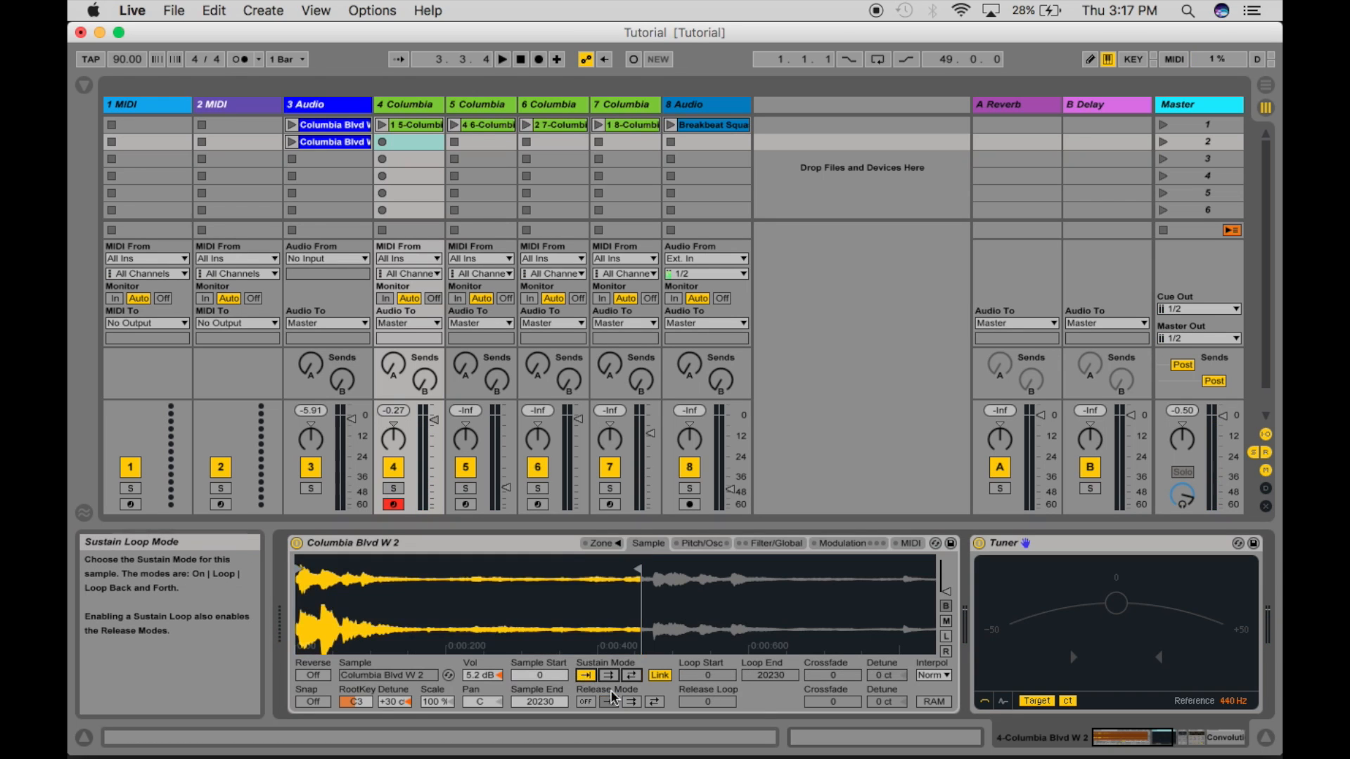
{"action": "key", "text": "a"}
{"action": "left_click", "coordinate": [632, 675]}
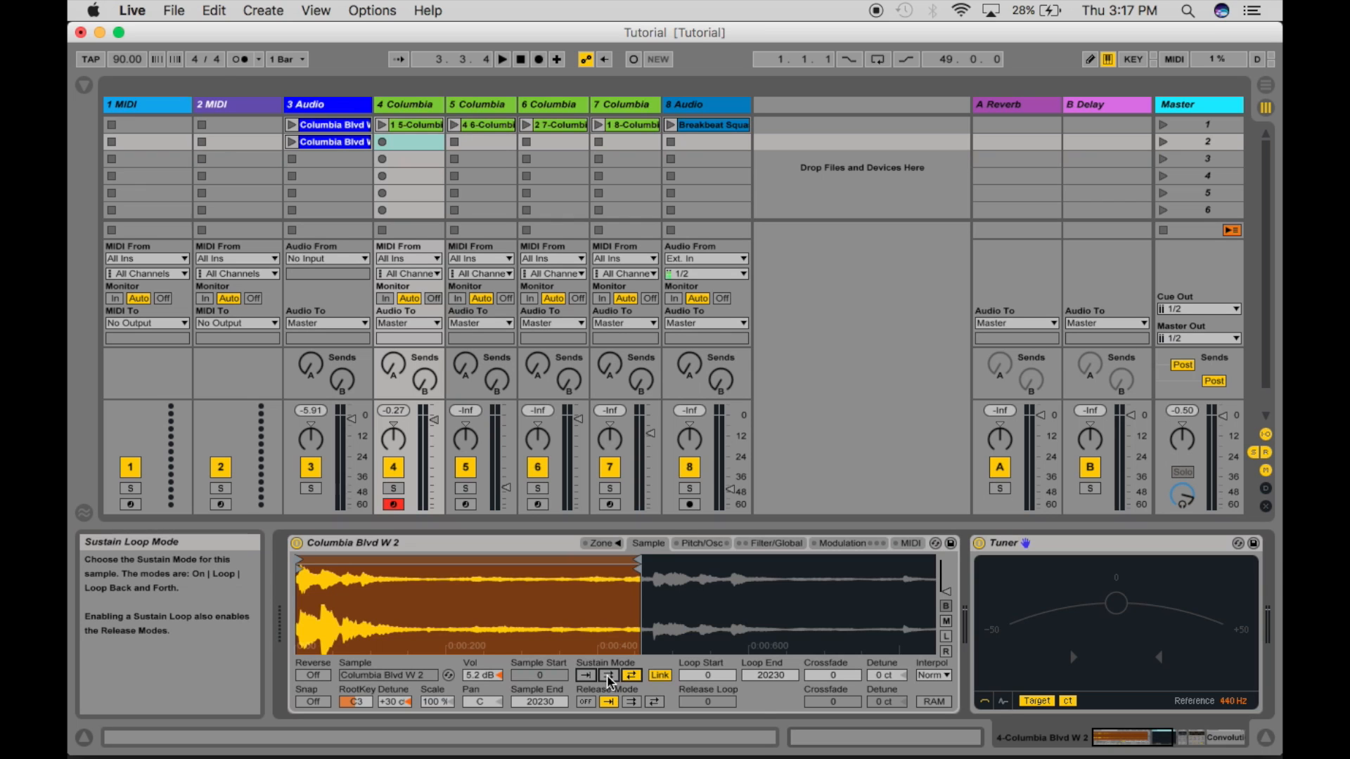
{"action": "key", "text": "a"}
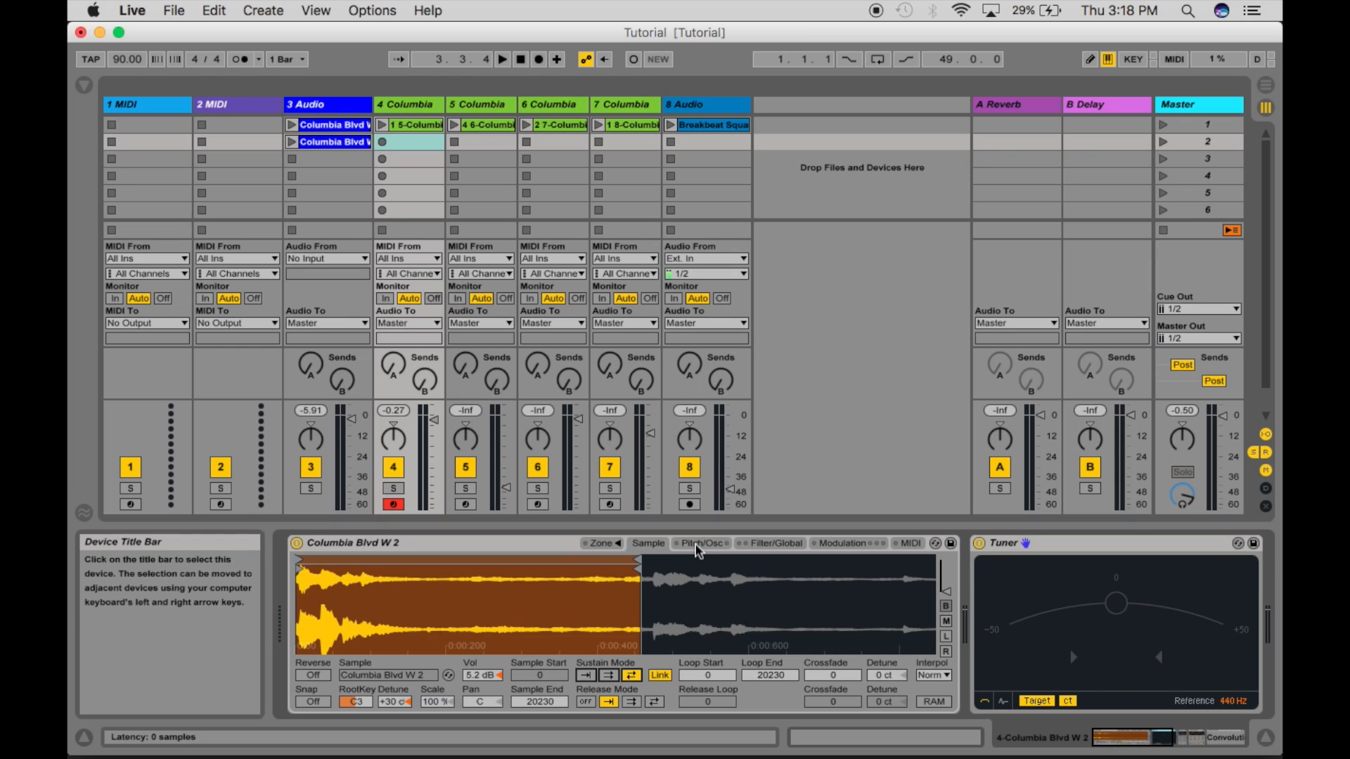
Turn on the sampler's modulation oscillator and set its volume to 0.0 dB.
{"action": "scroll", "coordinate": [1116, 576], "scroll_direction": "right", "scroll_amount": 10}
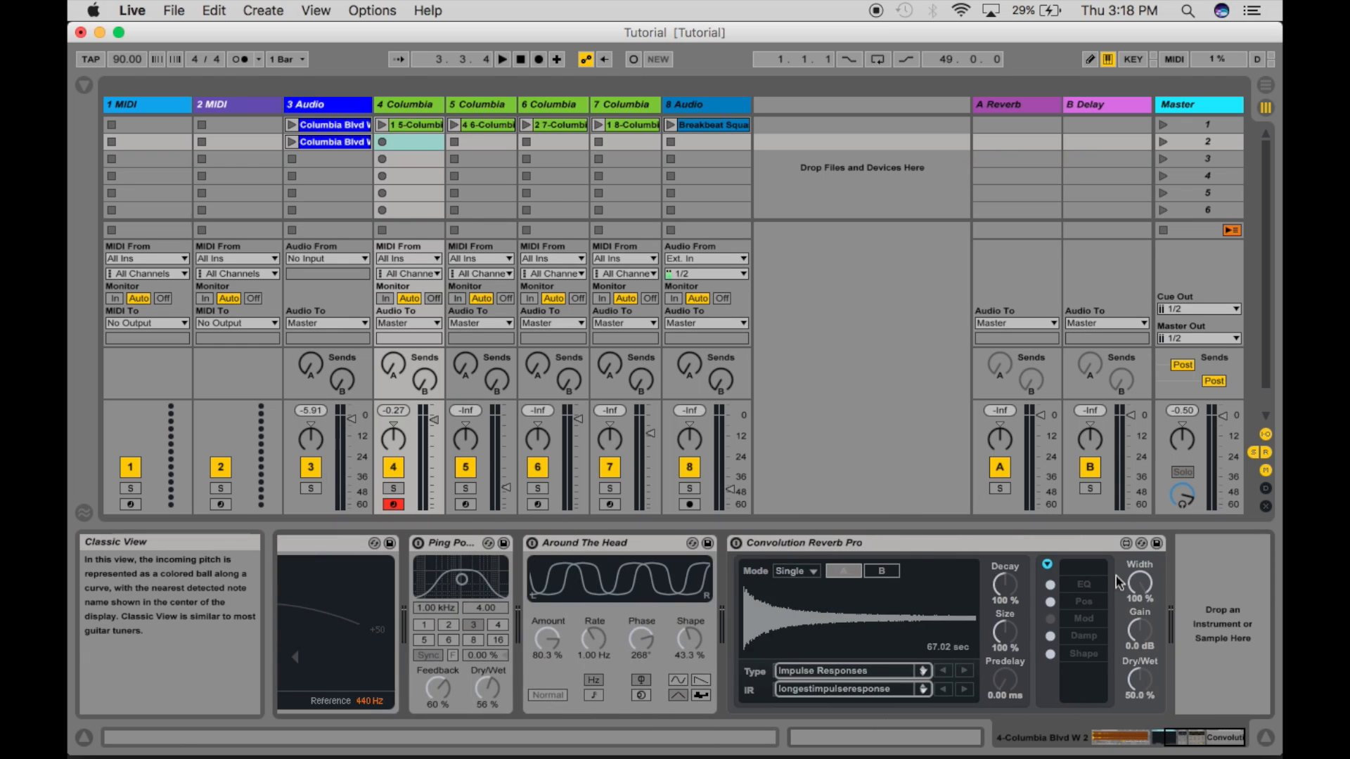
{"action": "scroll", "coordinate": [1115, 576], "scroll_direction": "left", "scroll_amount": 10}
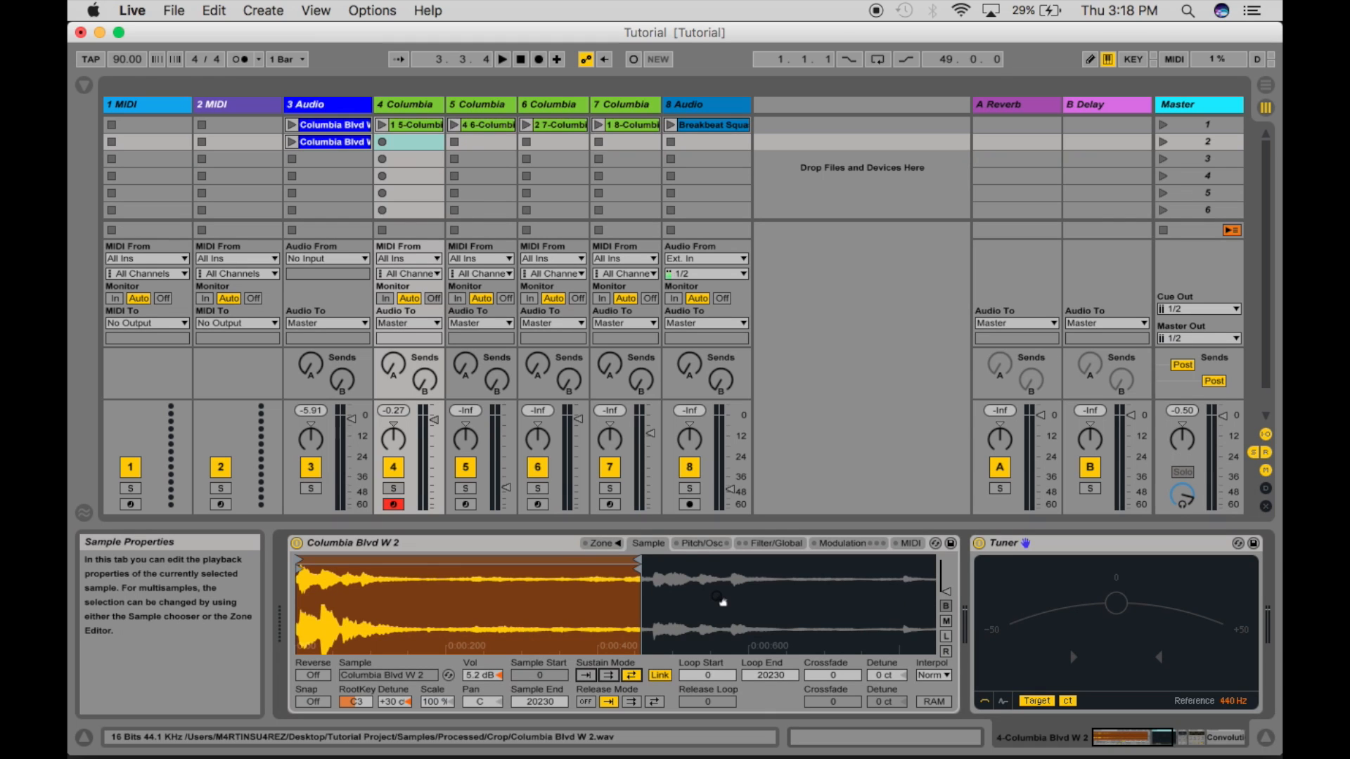
{"action": "left_click", "coordinate": [696, 547]}
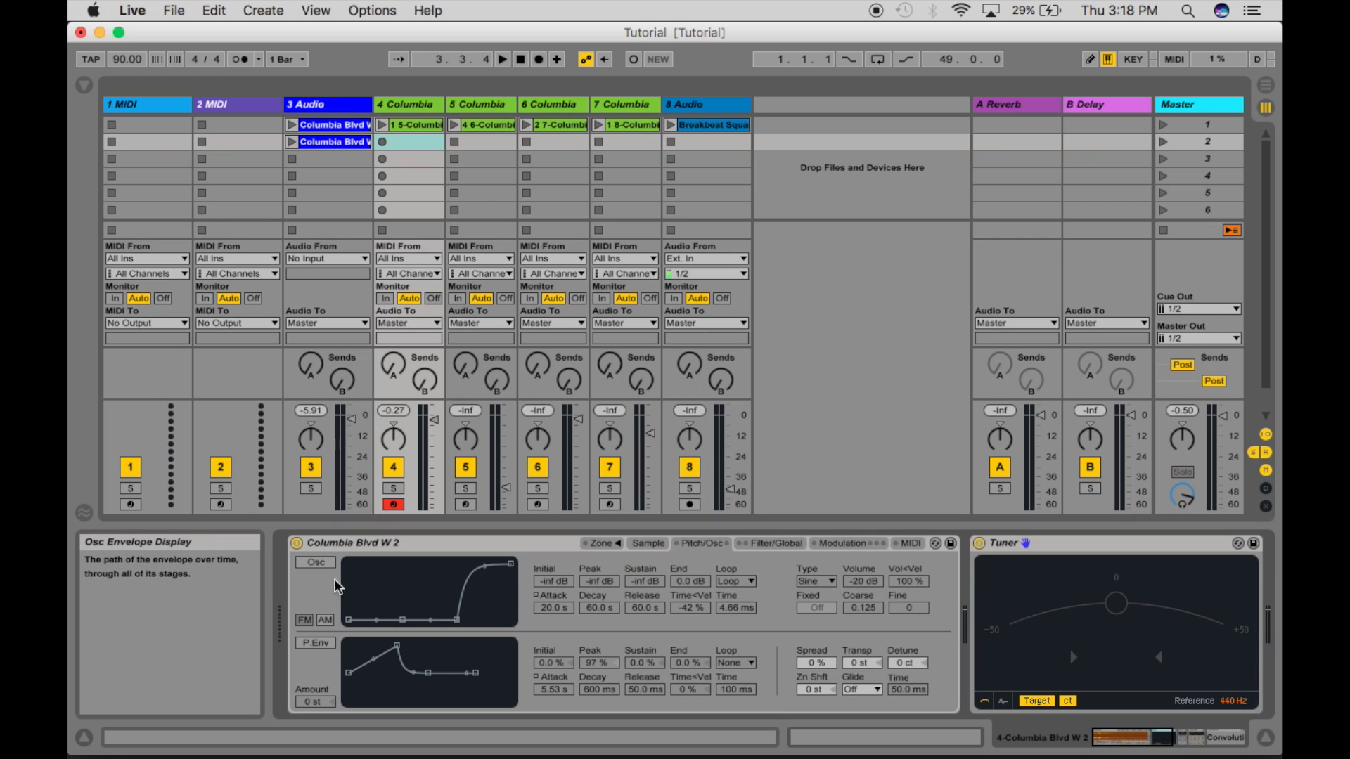
{"action": "left_click", "coordinate": [319, 564]}
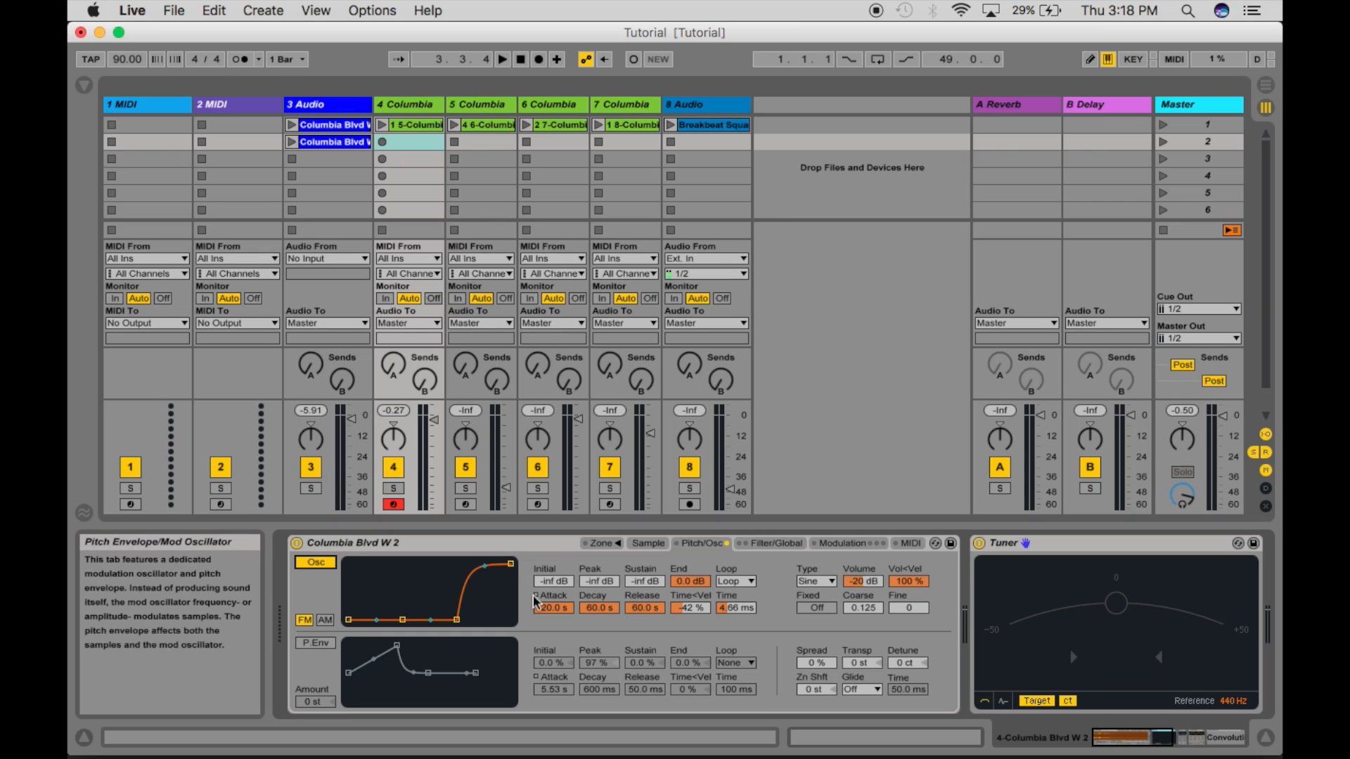
{"action": "left_click", "coordinate": [868, 586]}
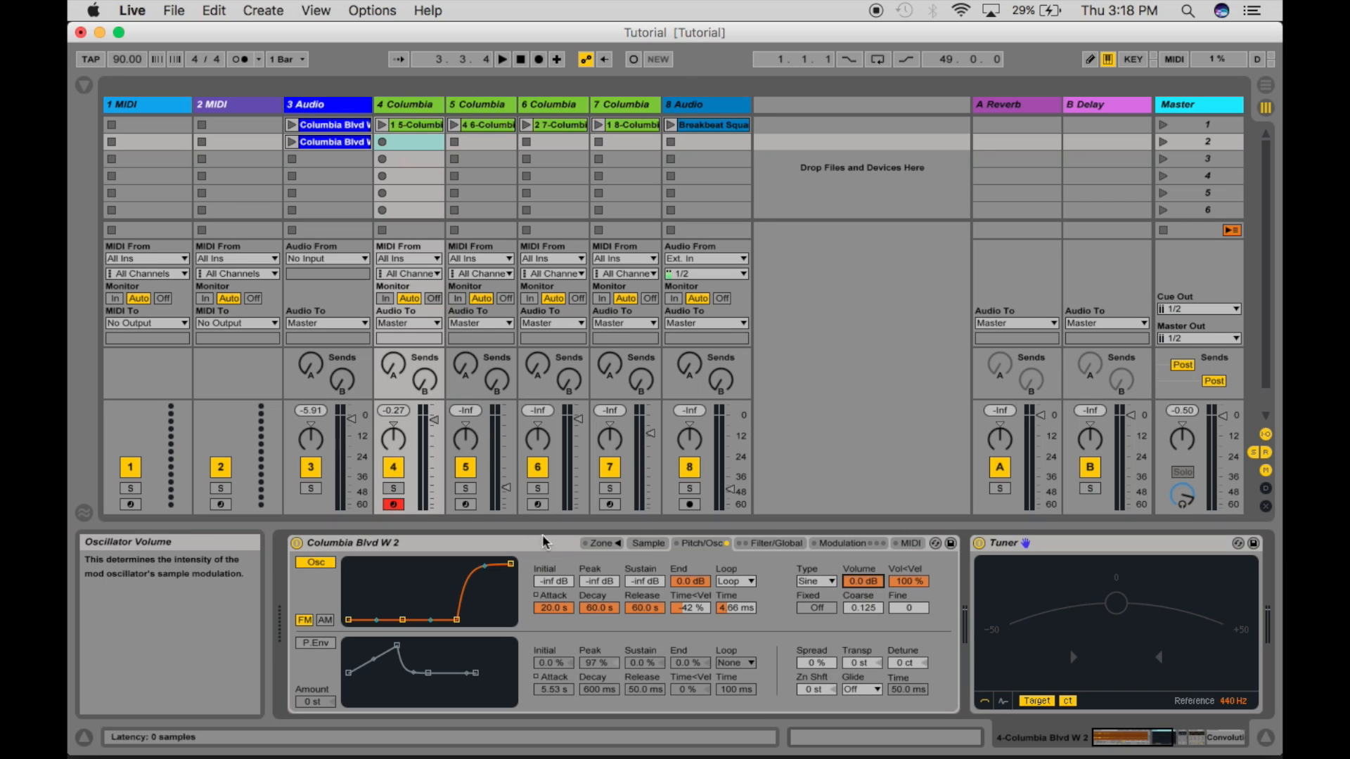
Try a slightly lower volume on the 4 Columbia track.
{"action": "right_click", "coordinate": [432, 426]}
{"action": "left_click", "coordinate": [433, 432]}
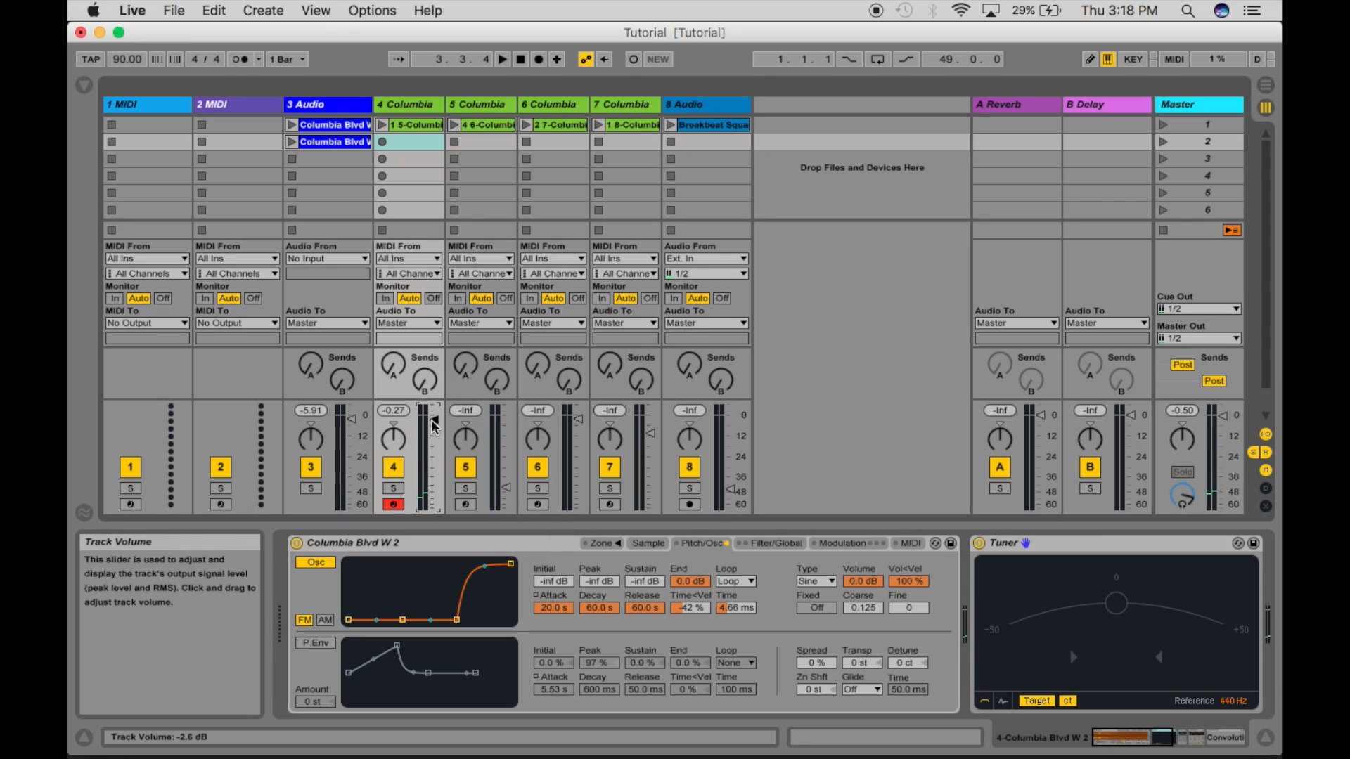
{"action": "left_click_drag", "start_coordinate": [434, 421], "coordinate": [434, 427]}
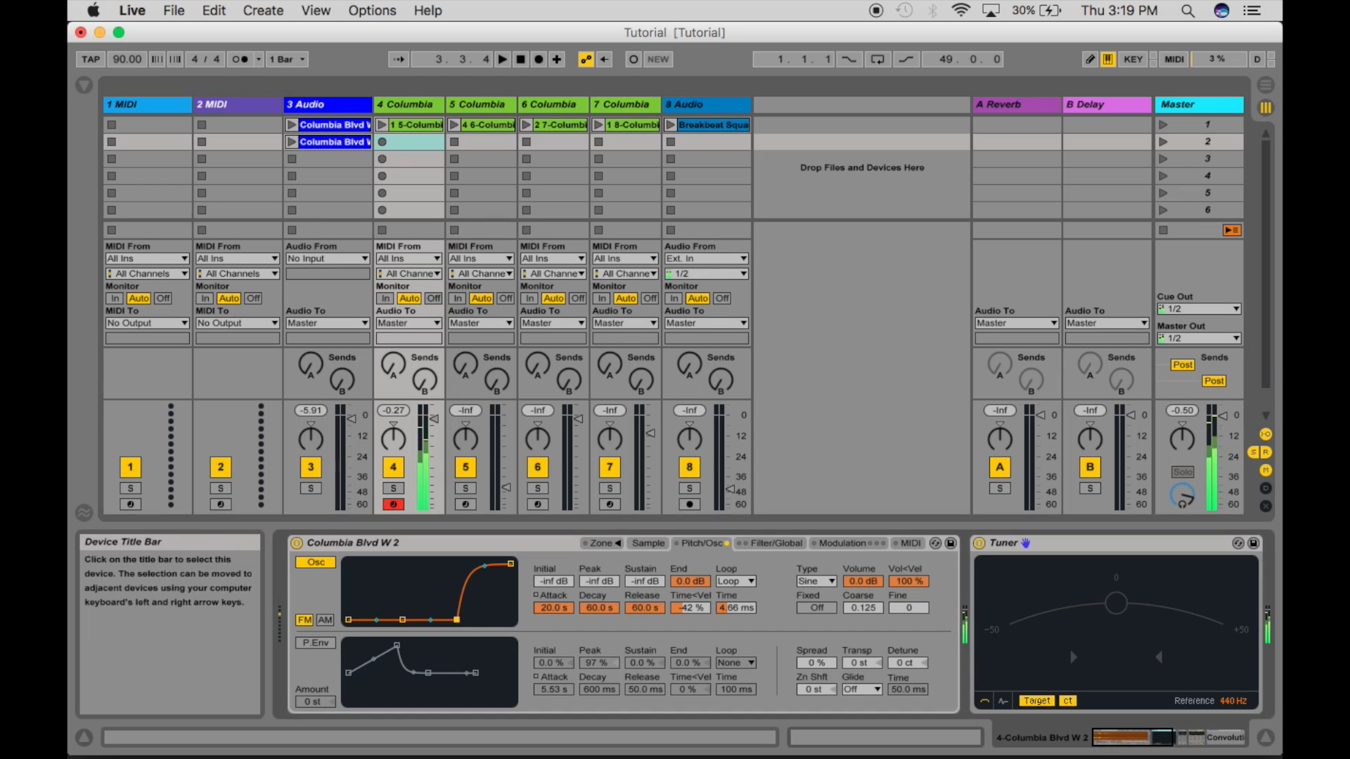
{"action": "mouse_move", "coordinate": [458, 621]}
{"action": "left_mouse_down"}
{"action": "mouse_move", "coordinate": [412, 587]}
{"action": "mouse_move", "coordinate": [457, 621]}
{"action": "left_mouse_up"}
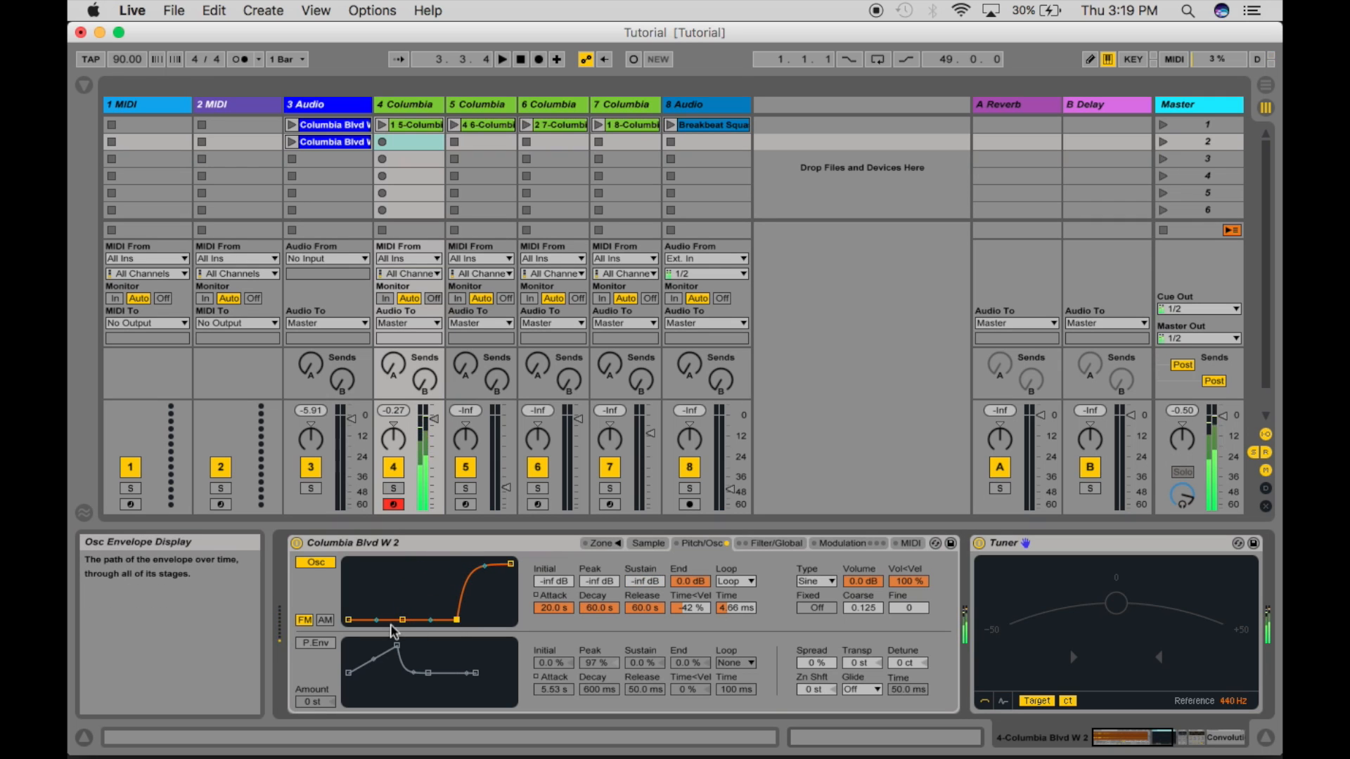
{"action": "right_click", "coordinate": [376, 598]}
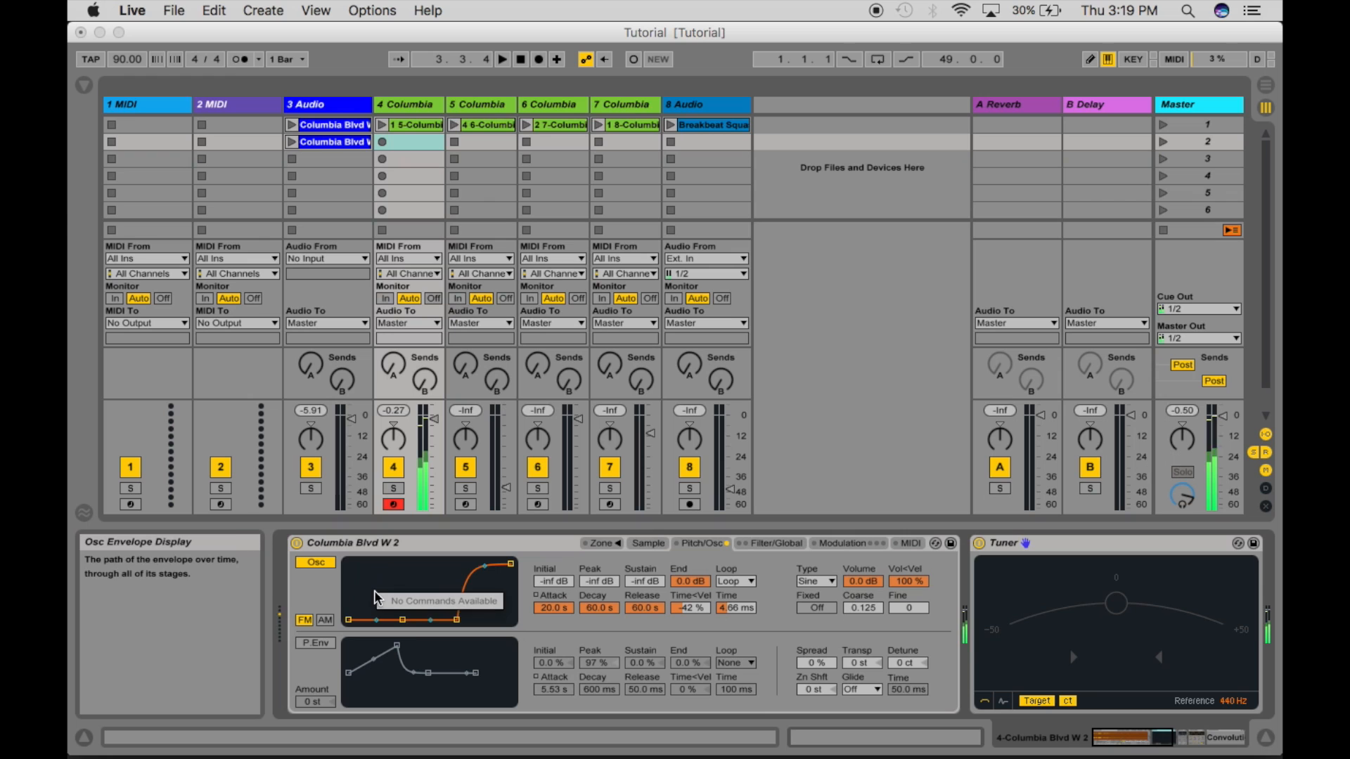
{"action": "left_click", "coordinate": [404, 621]}
{"action": "mouse_move", "coordinate": [402, 620]}
{"action": "left_mouse_down"}
{"action": "mouse_move", "coordinate": [402, 591]}
{"action": "mouse_move", "coordinate": [376, 603]}
{"action": "mouse_move", "coordinate": [362, 563]}
{"action": "mouse_move", "coordinate": [402, 620]}
{"action": "left_mouse_up"}
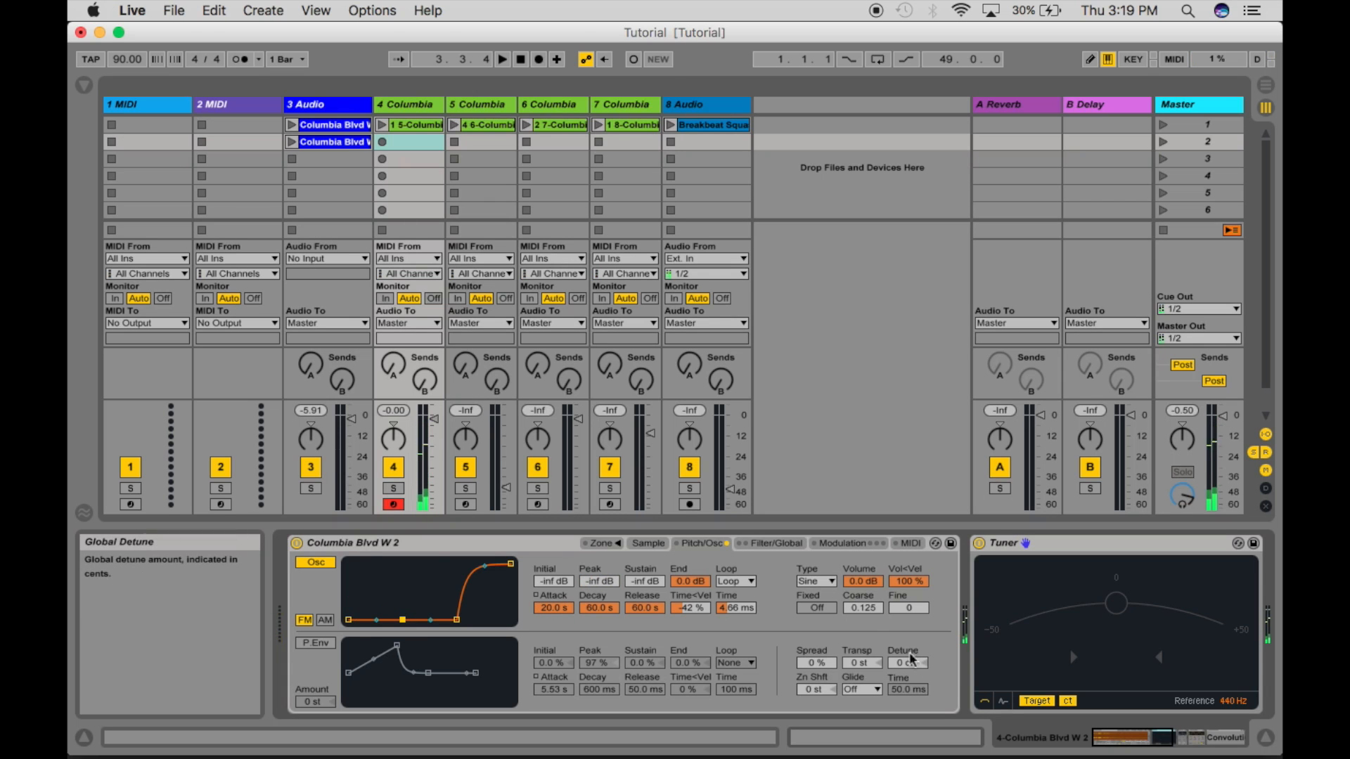
Set the modulation oscillator's volume to -20 dB and turn on the pitch envelope.
{"action": "left_click", "coordinate": [861, 584]}
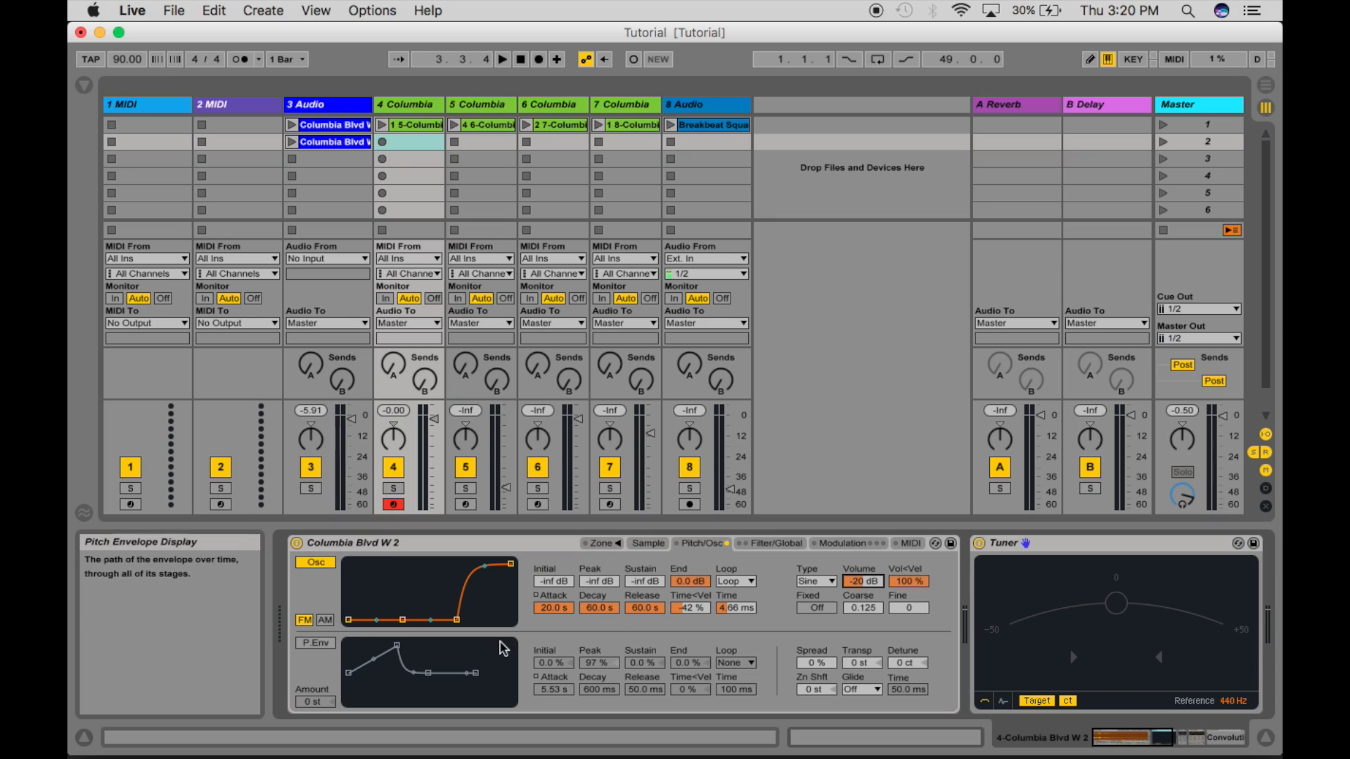
{"action": "left_click", "coordinate": [315, 643]}
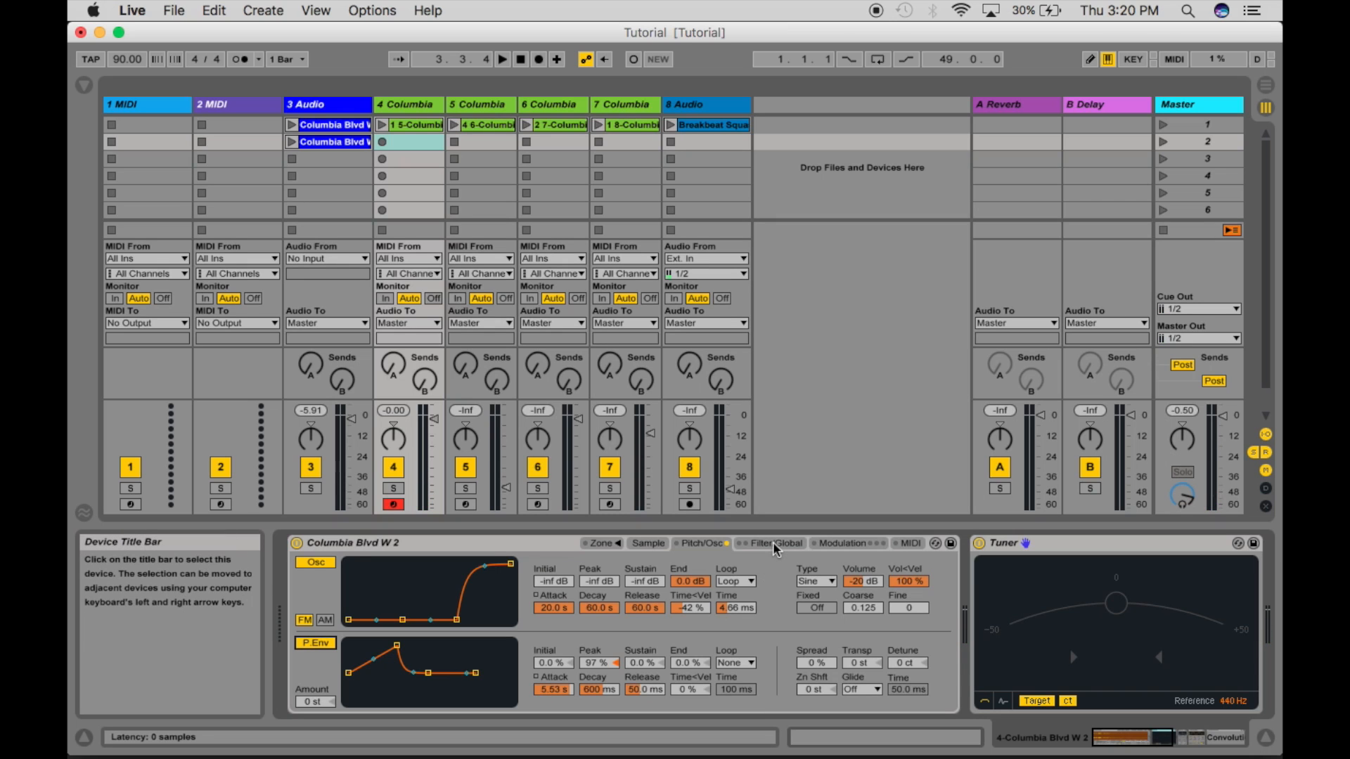
Look over the modulation and filter/global settings, switching the notch filter on and back off.
{"action": "left_click", "coordinate": [843, 543]}
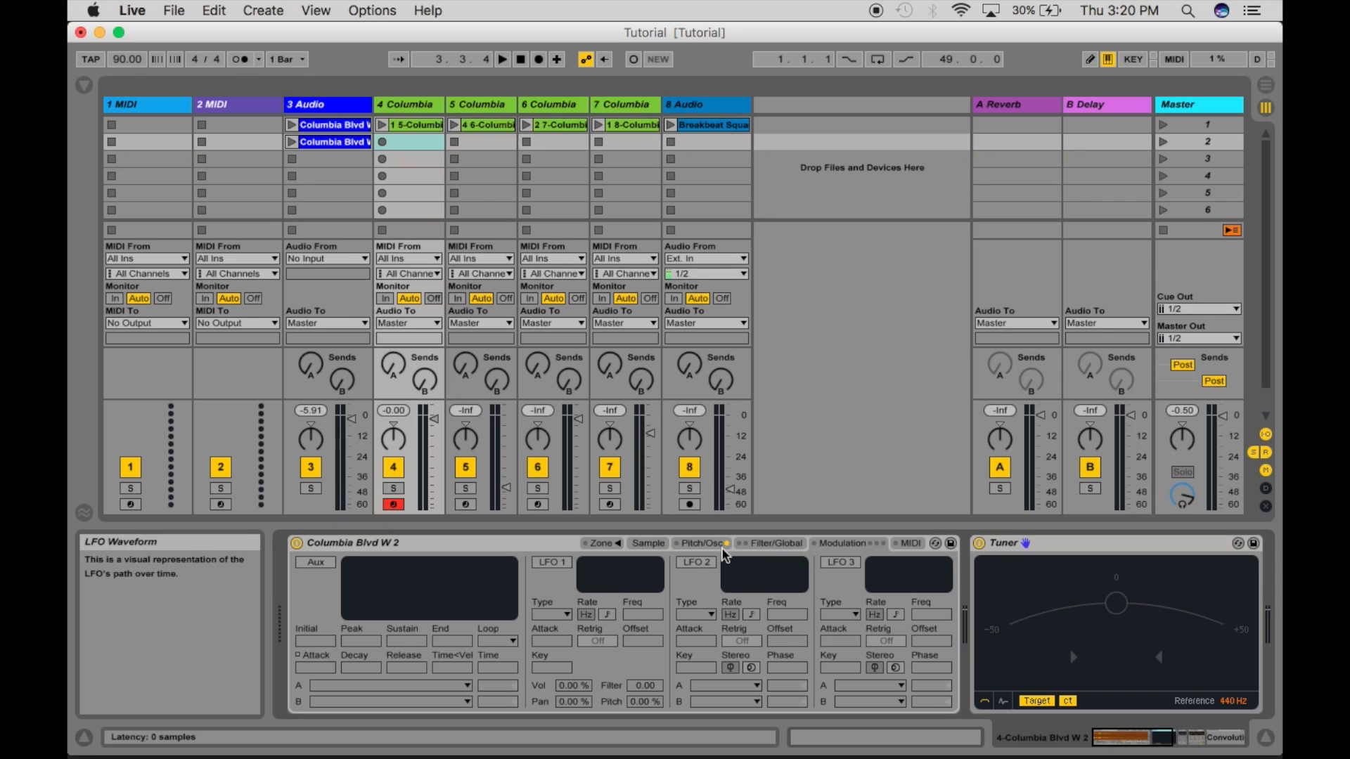
{"action": "left_click", "coordinate": [771, 544]}
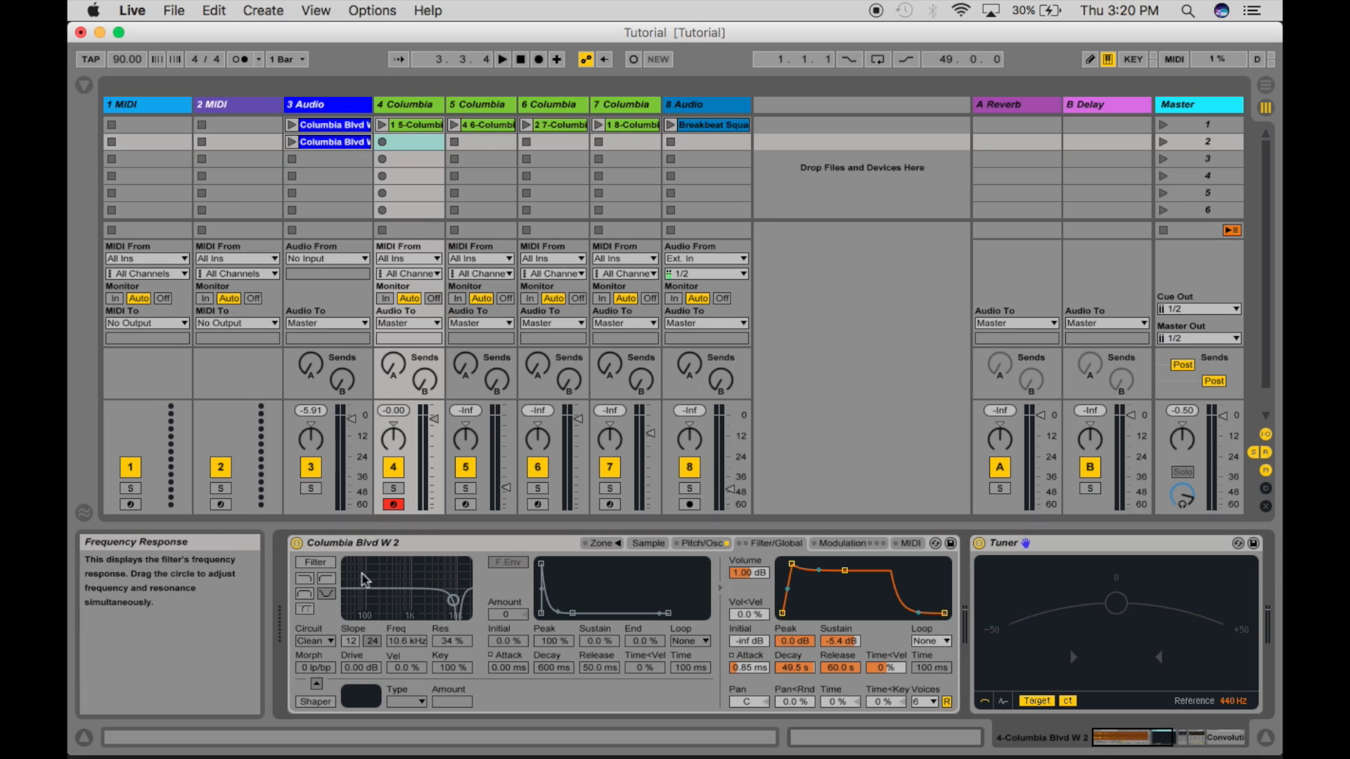
{"action": "left_click", "coordinate": [323, 563]}
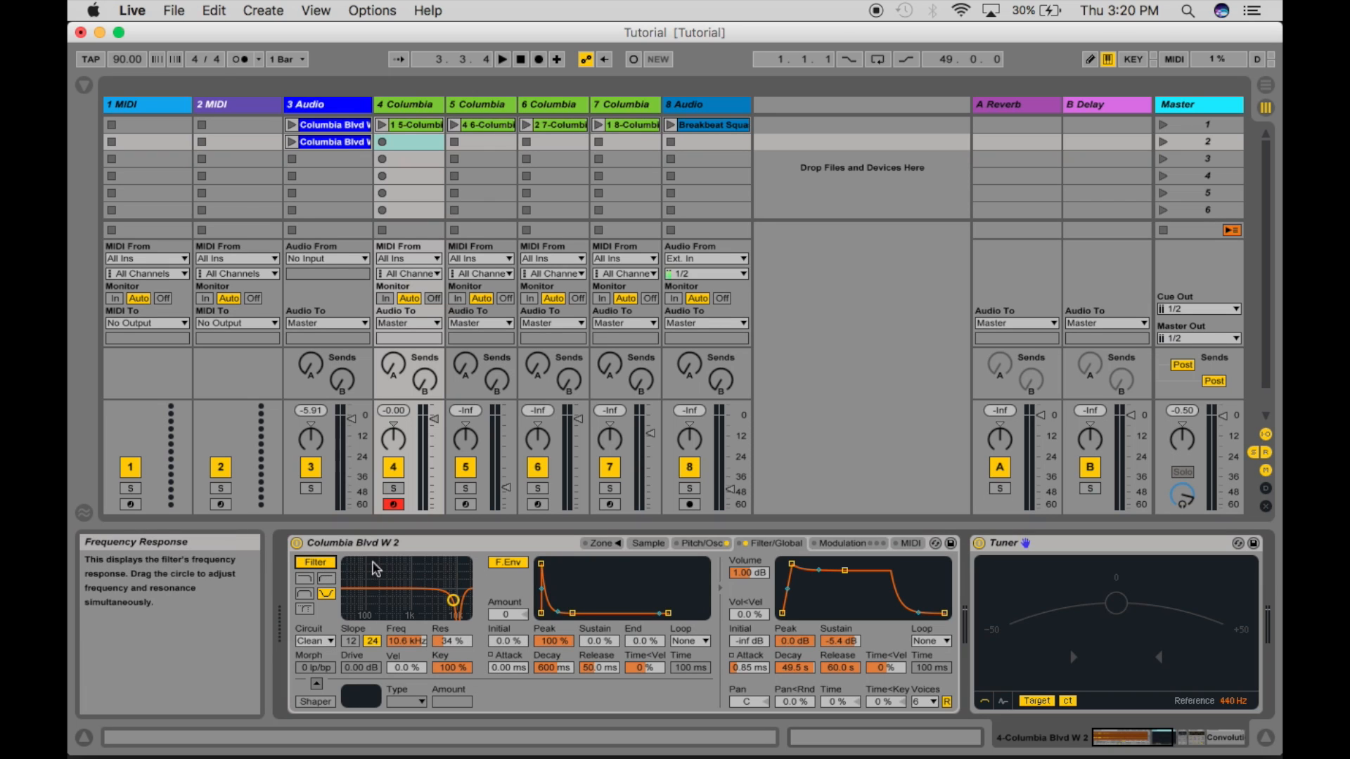
{"action": "left_click", "coordinate": [326, 595]}
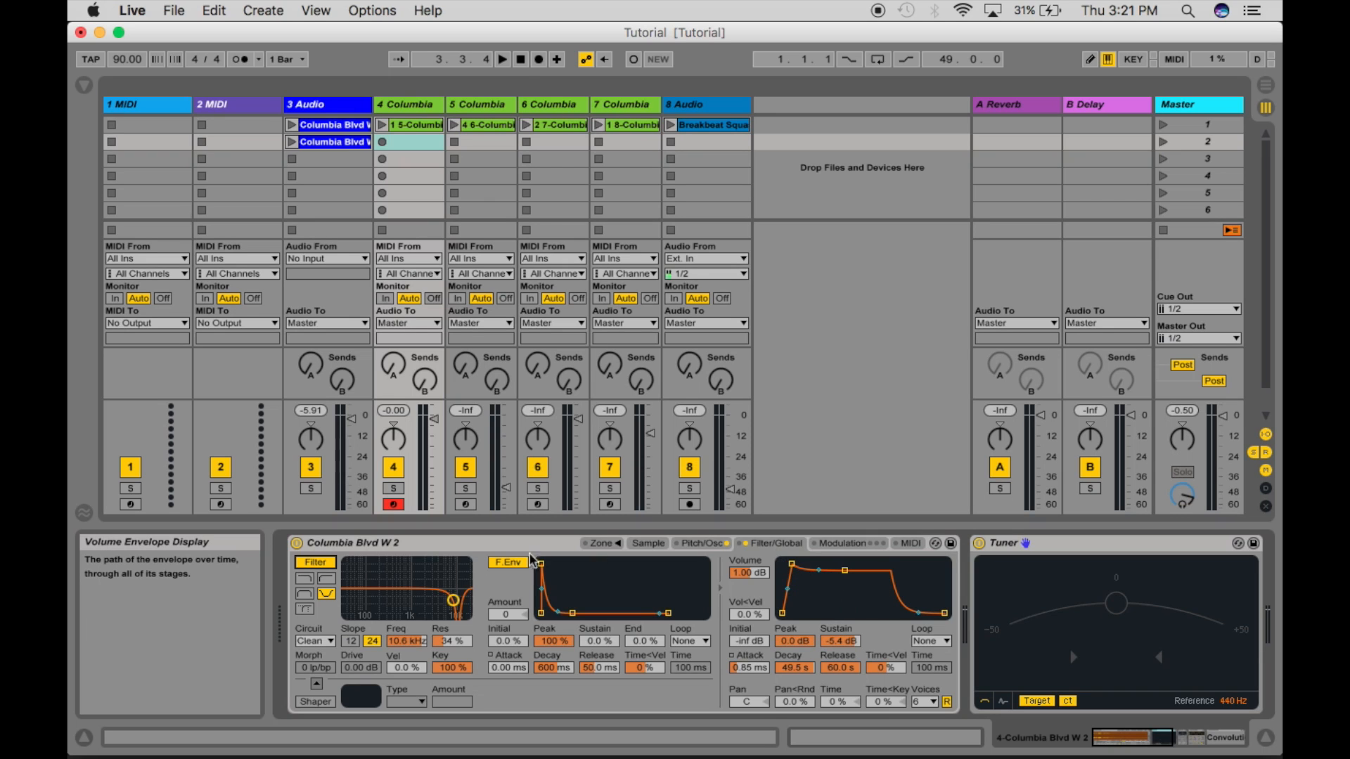
{"action": "left_click", "coordinate": [315, 563]}
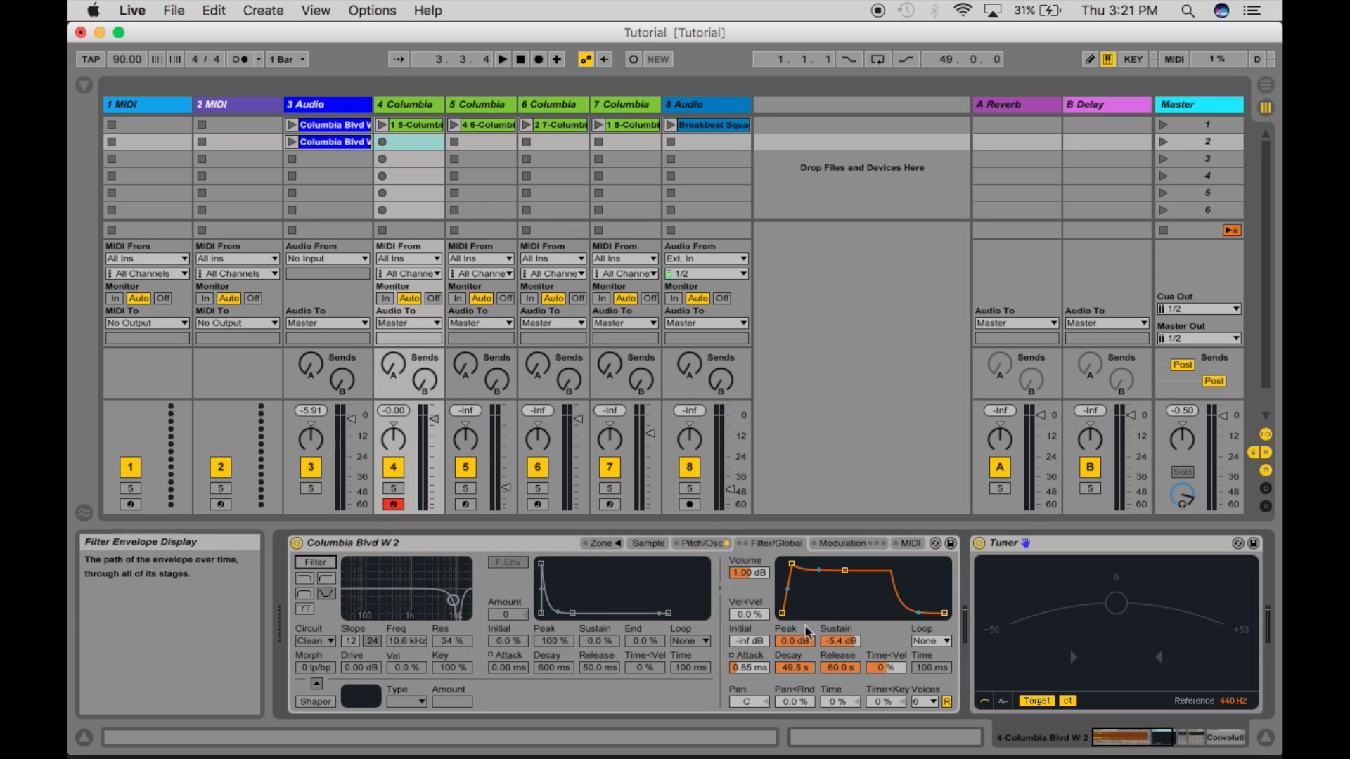
Try a volume envelope with a peak of -17 dB and an attack of 3.08 ms.
{"action": "right_click", "coordinate": [792, 568]}
{"action": "left_click", "coordinate": [792, 570]}
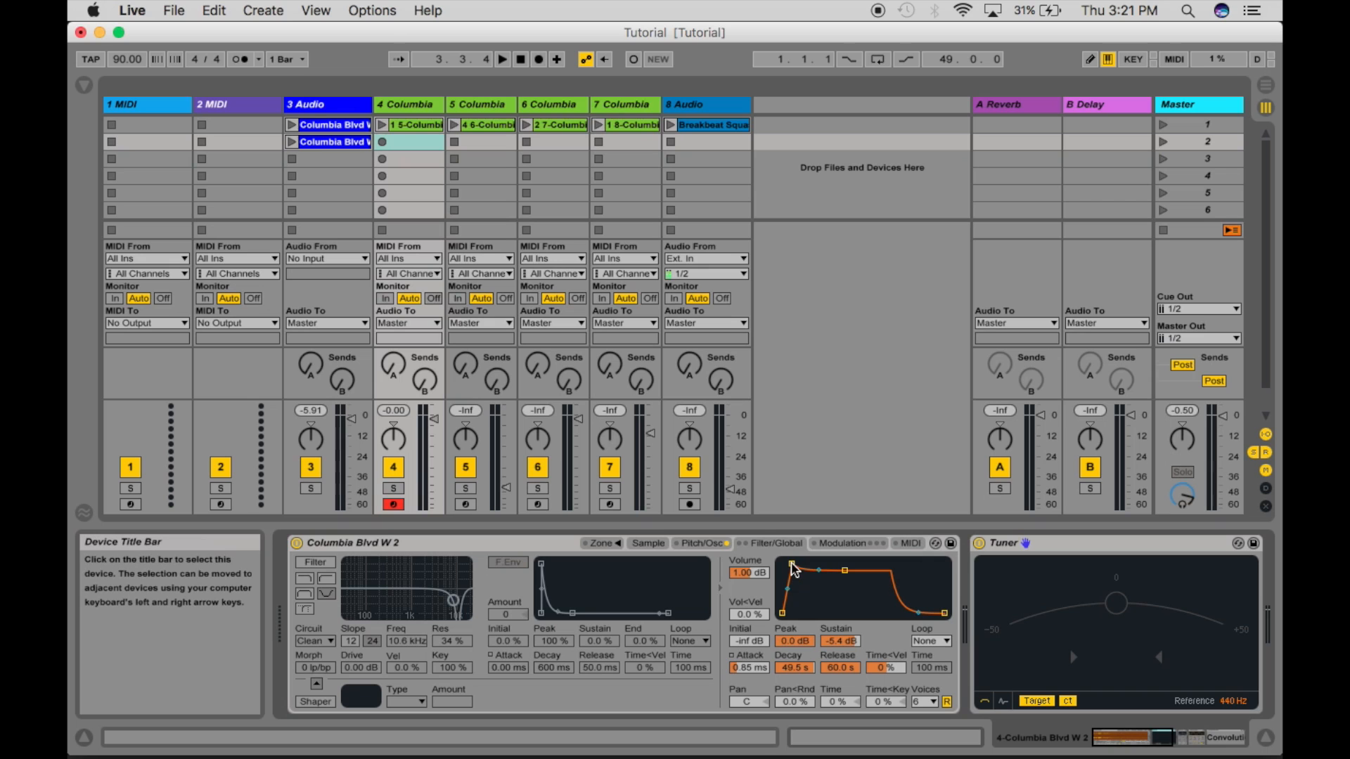
{"action": "mouse_move", "coordinate": [792, 565]}
{"action": "left_mouse_down"}
{"action": "mouse_move", "coordinate": [805, 594]}
{"action": "mouse_move", "coordinate": [797, 584]}
{"action": "left_mouse_up"}
{"action": "right_click", "coordinate": [797, 584]}
{"action": "left_click", "coordinate": [797, 585]}
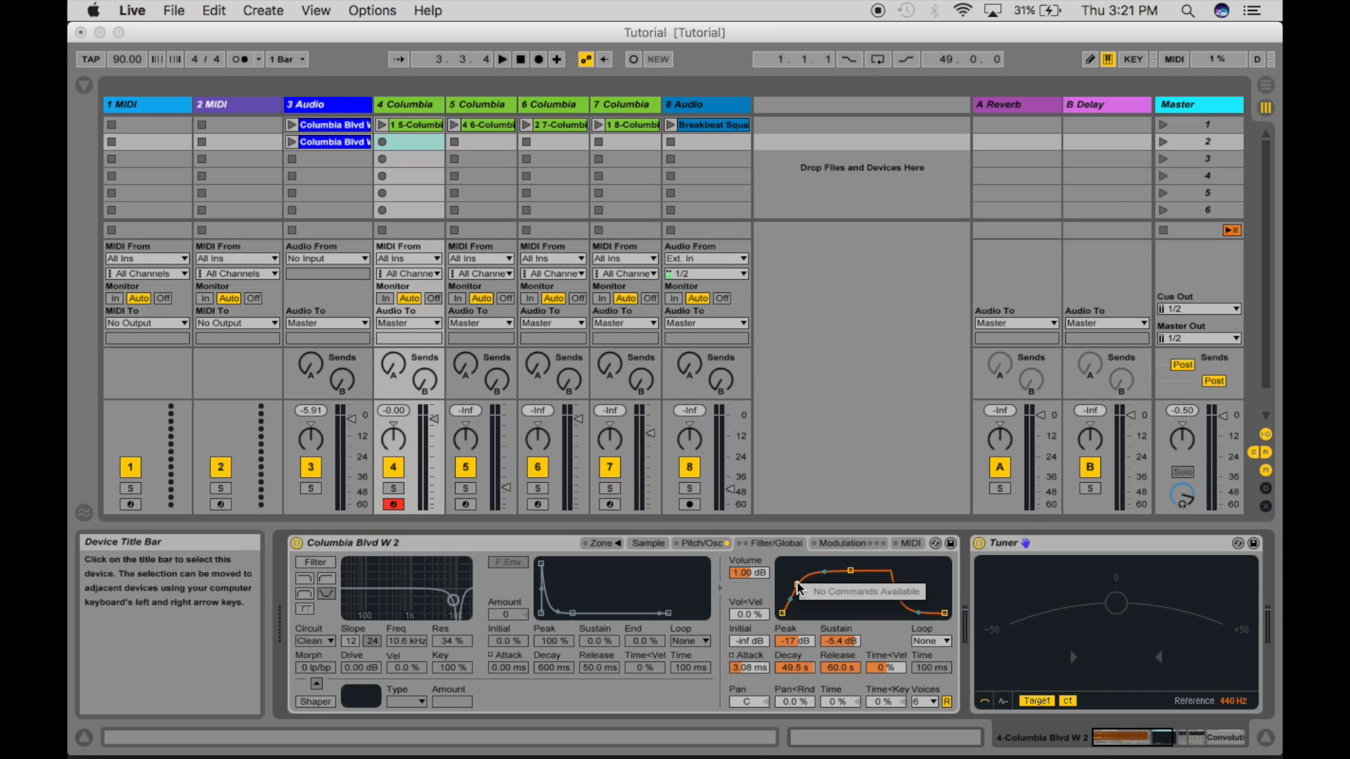
{"action": "right_click", "coordinate": [798, 589]}
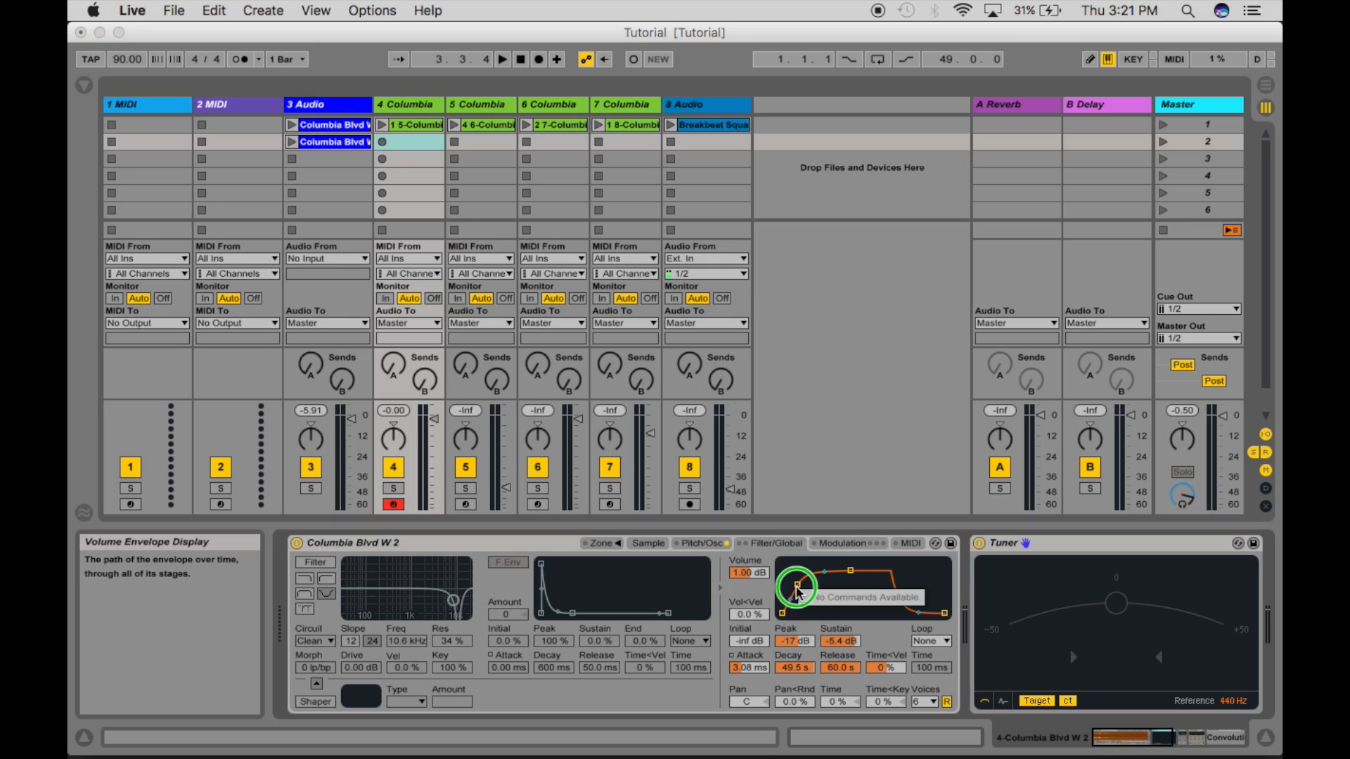
{"action": "left_click", "coordinate": [798, 590]}
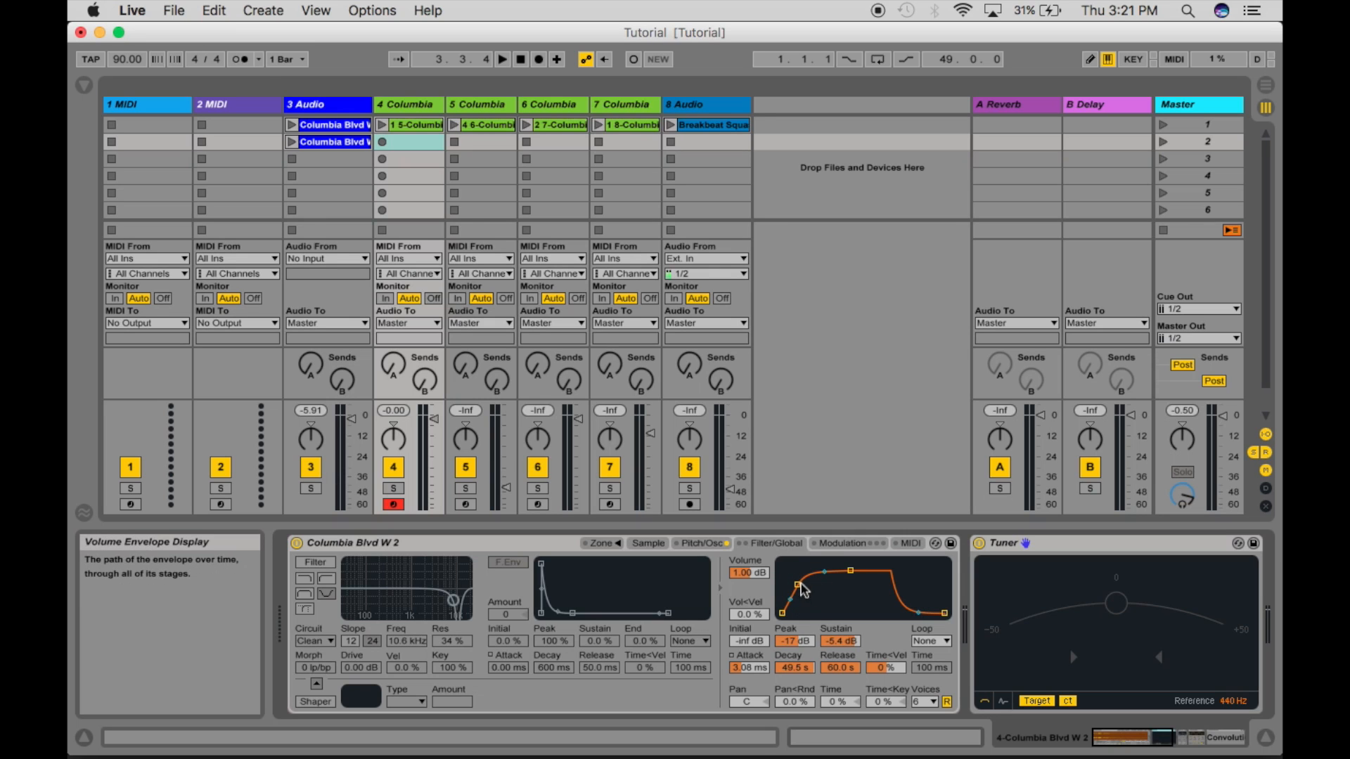
Reshape the volume envelope to a peak of -0.8 dB and an attack of 180 ms while playing notes.
{"action": "left_click_drag", "start_coordinate": [797, 584], "coordinate": [789, 564]}
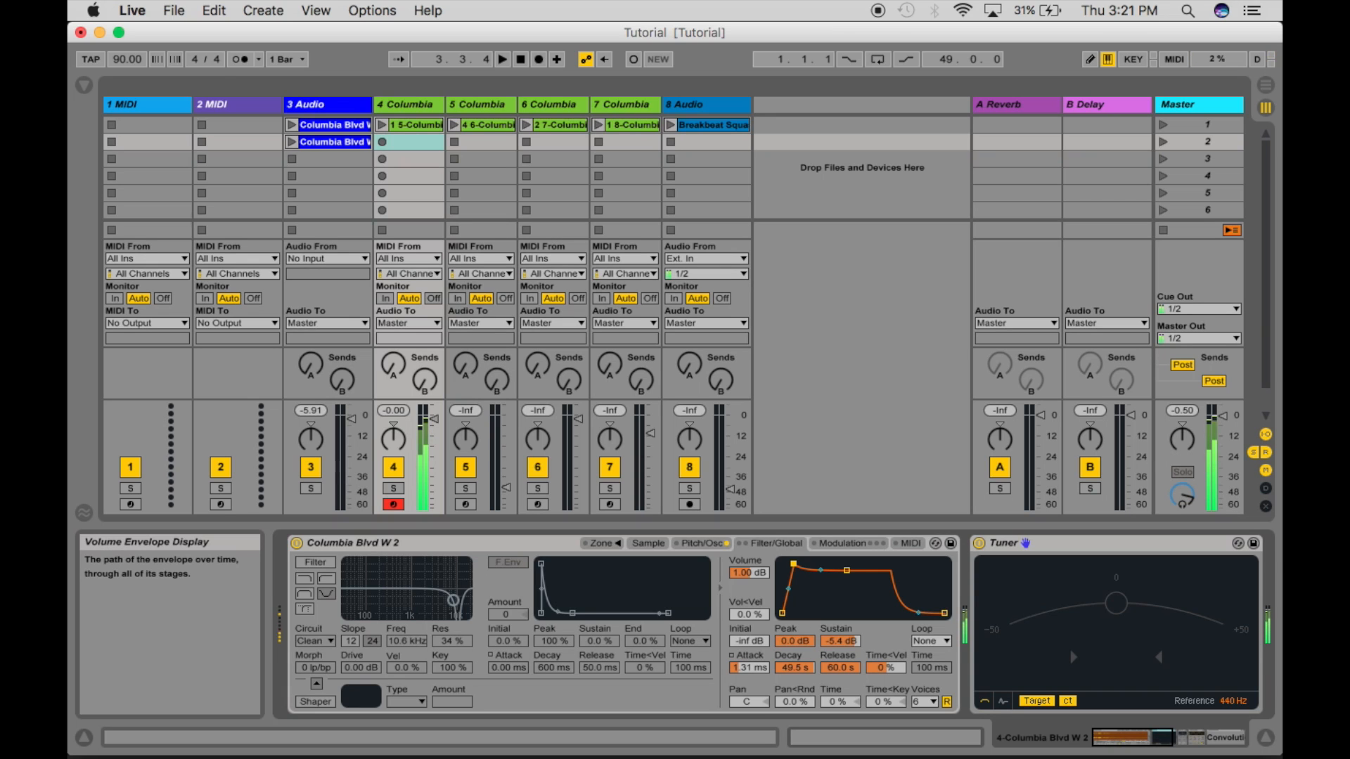
{"action": "mouse_move", "coordinate": [794, 564]}
{"action": "left_mouse_down"}
{"action": "mouse_move", "coordinate": [819, 584]}
{"action": "mouse_move", "coordinate": [803, 597]}
{"action": "mouse_move", "coordinate": [827, 601]}
{"action": "mouse_move", "coordinate": [808, 570]}
{"action": "mouse_move", "coordinate": [819, 566]}
{"action": "mouse_move", "coordinate": [799, 575]}
{"action": "mouse_move", "coordinate": [815, 565]}
{"action": "left_mouse_up"}
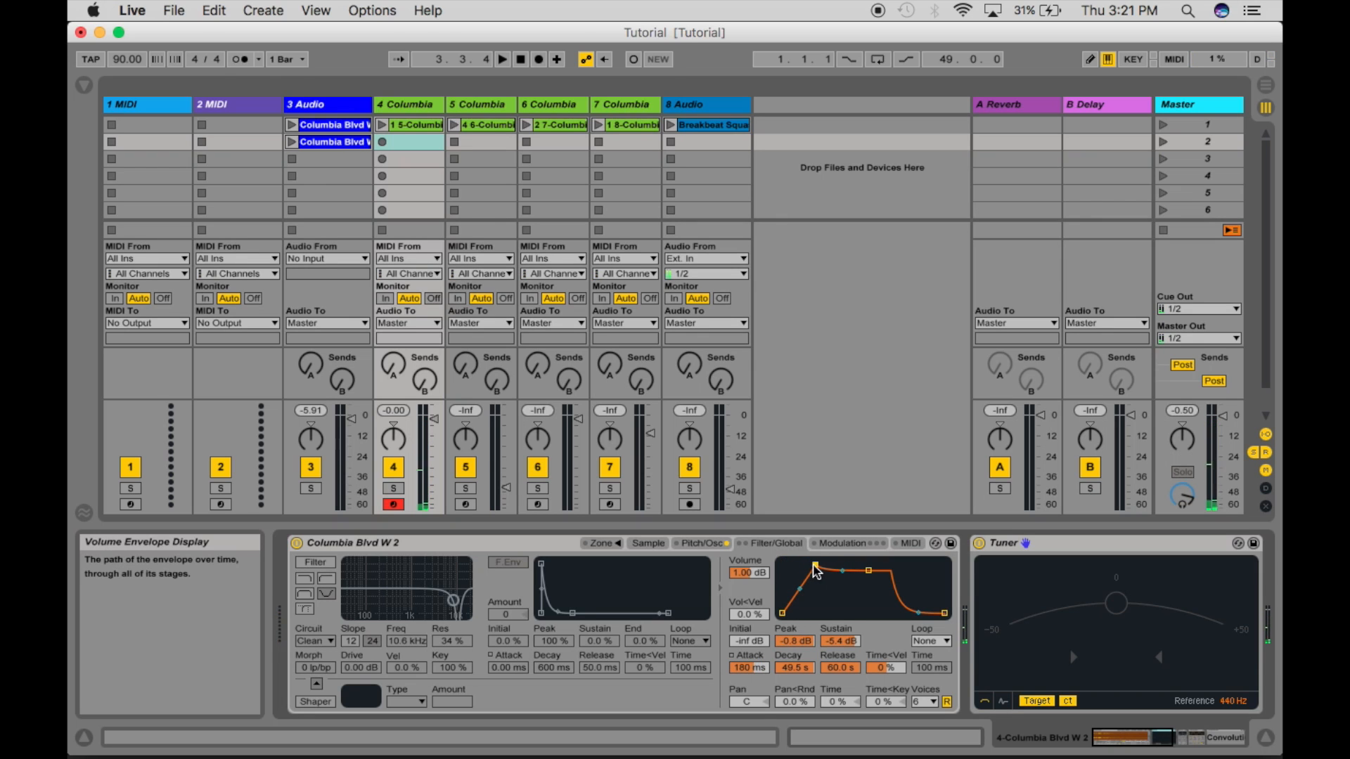
Turn on the filter, audition other filter types including lowpass on played notes, and return to the notch type.
{"action": "left_click", "coordinate": [308, 563]}
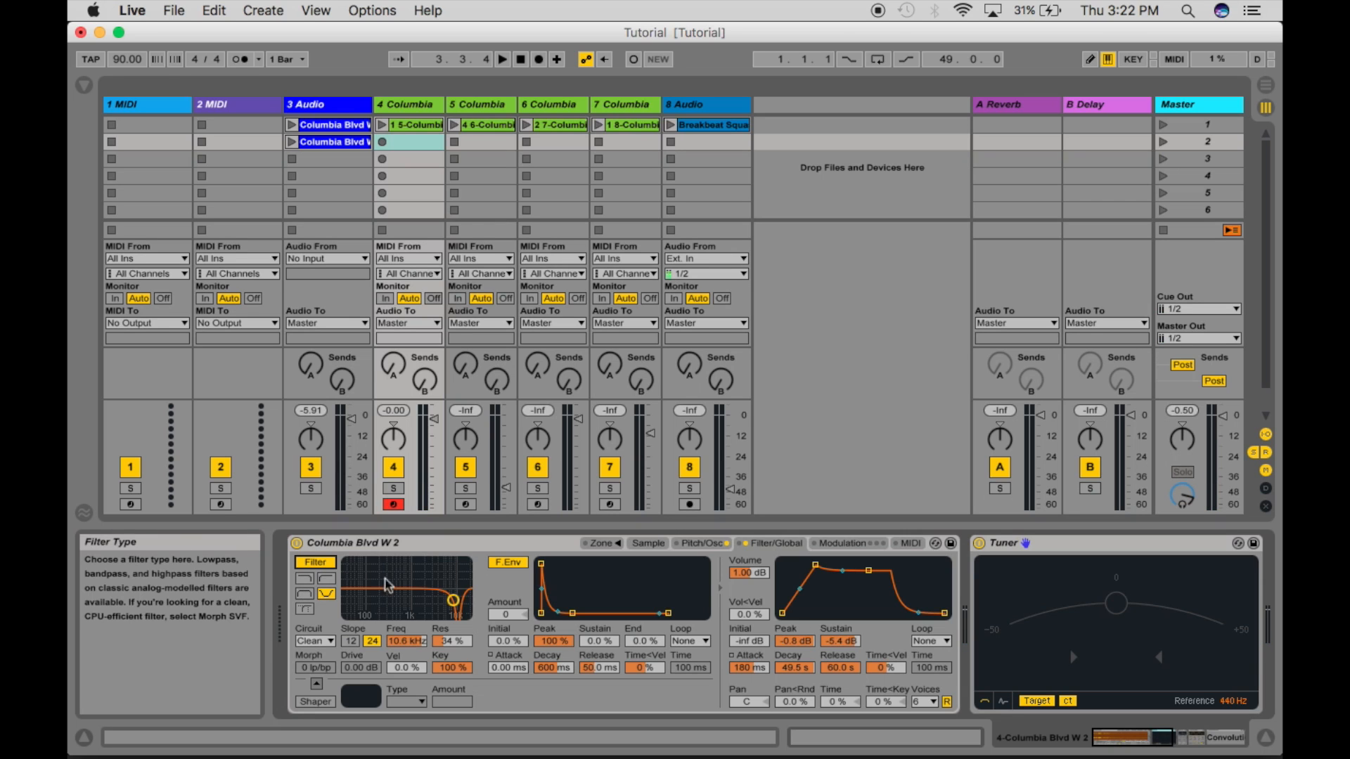
{"action": "left_click", "coordinate": [304, 595]}
{"action": "left_click", "coordinate": [305, 608]}
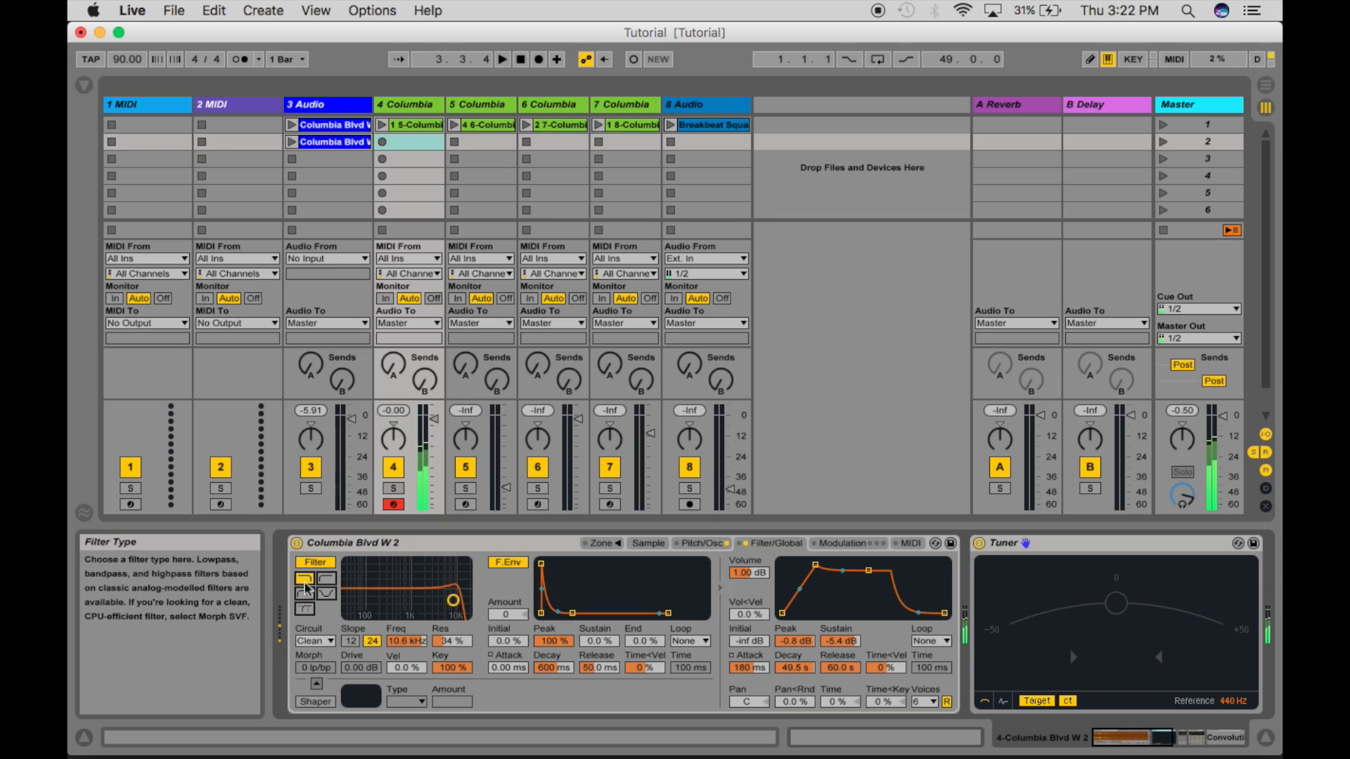
{"action": "left_click", "coordinate": [327, 597]}
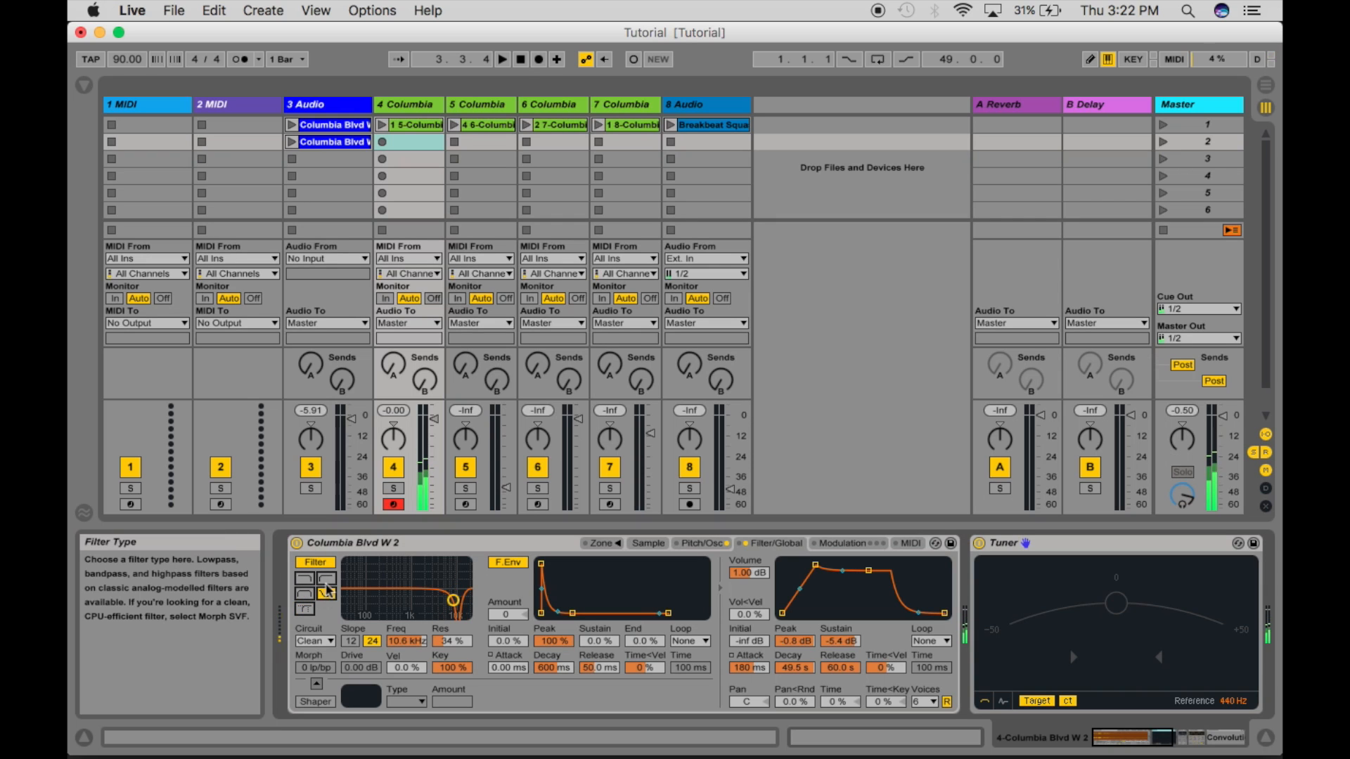
Audition the highpass and lowpass filter types against the notch, ending back on the notch type.
{"action": "left_click", "coordinate": [327, 578]}
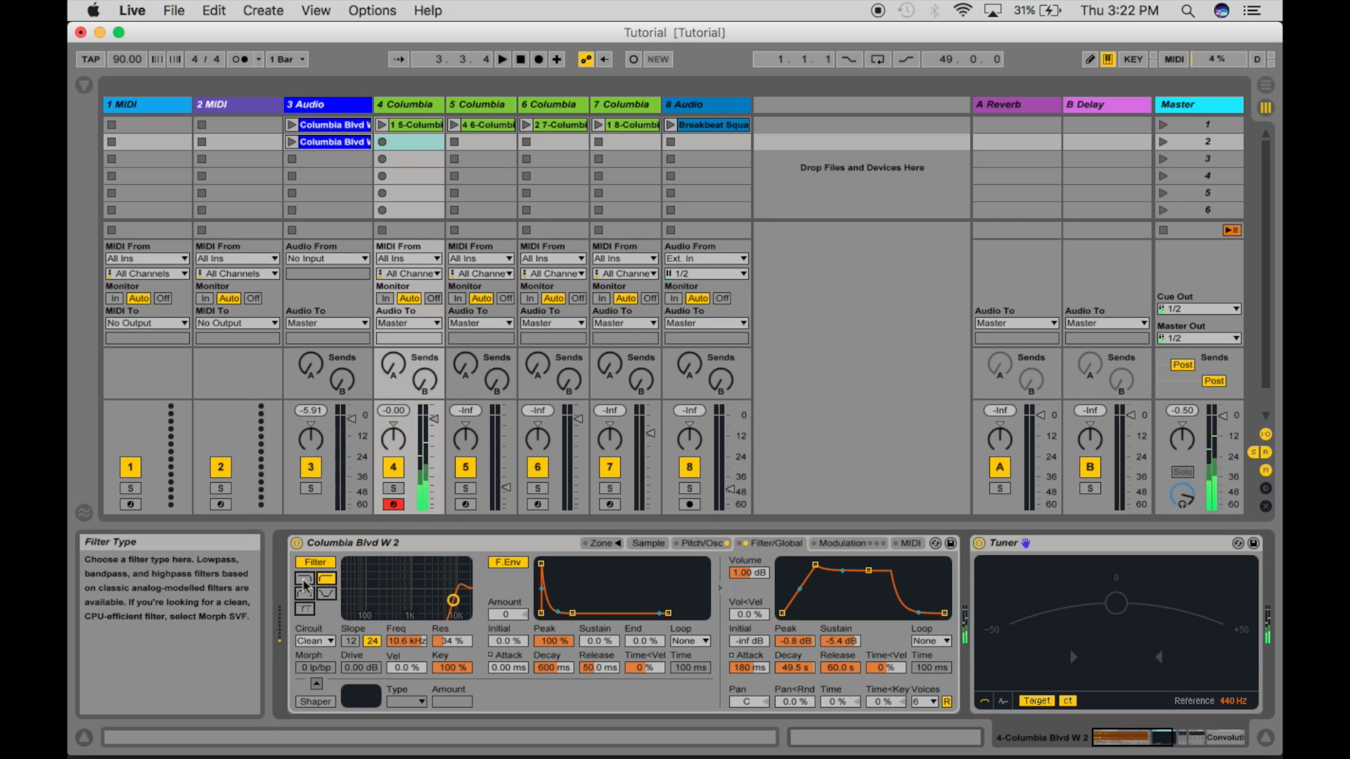
{"action": "left_click", "coordinate": [303, 580]}
{"action": "left_click", "coordinate": [323, 593]}
{"action": "left_click", "coordinate": [324, 580]}
{"action": "left_click", "coordinate": [324, 594]}
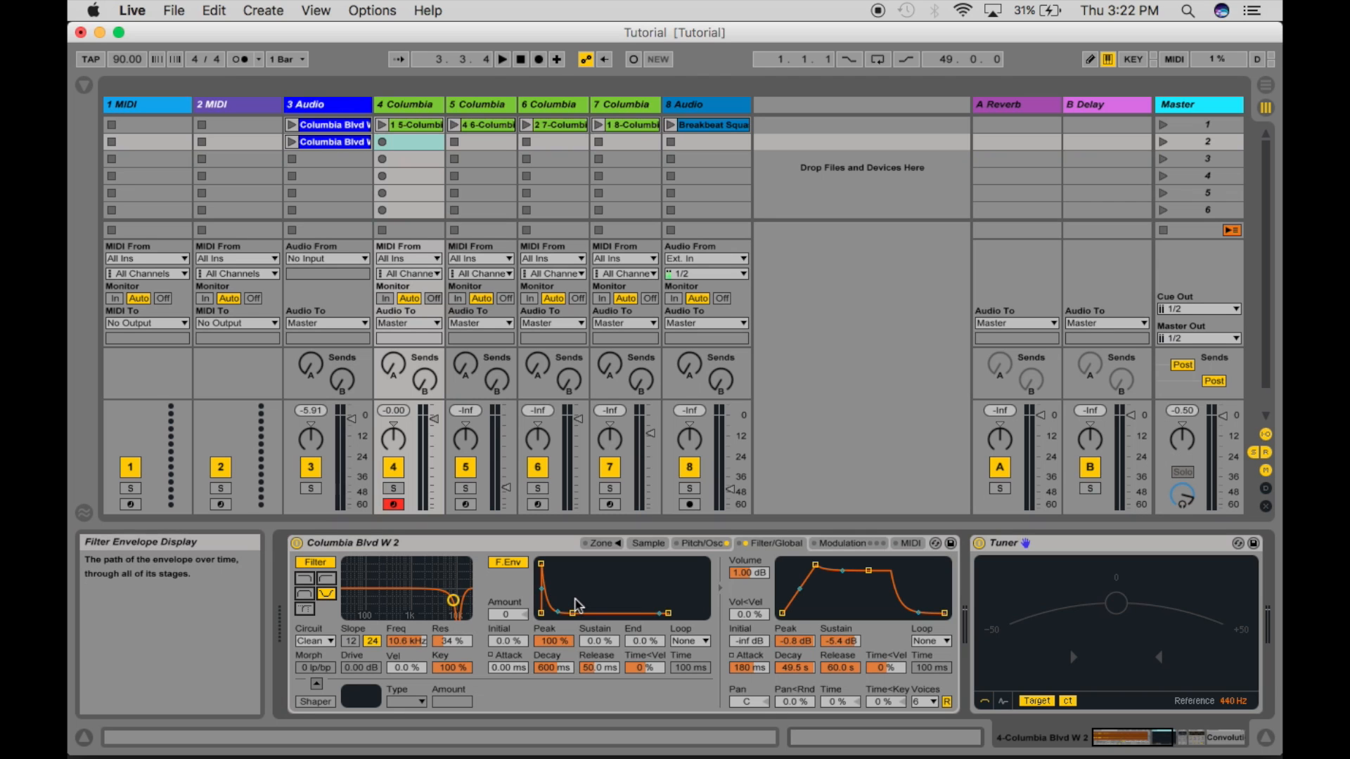
Collapse the Tuner device and bring up the sampler's sample waveform on track 4.
{"action": "scroll", "coordinate": [548, 597], "scroll_direction": "right", "scroll_amount": 5}
{"action": "scroll", "coordinate": [573, 603], "scroll_direction": "right", "scroll_amount": 6}
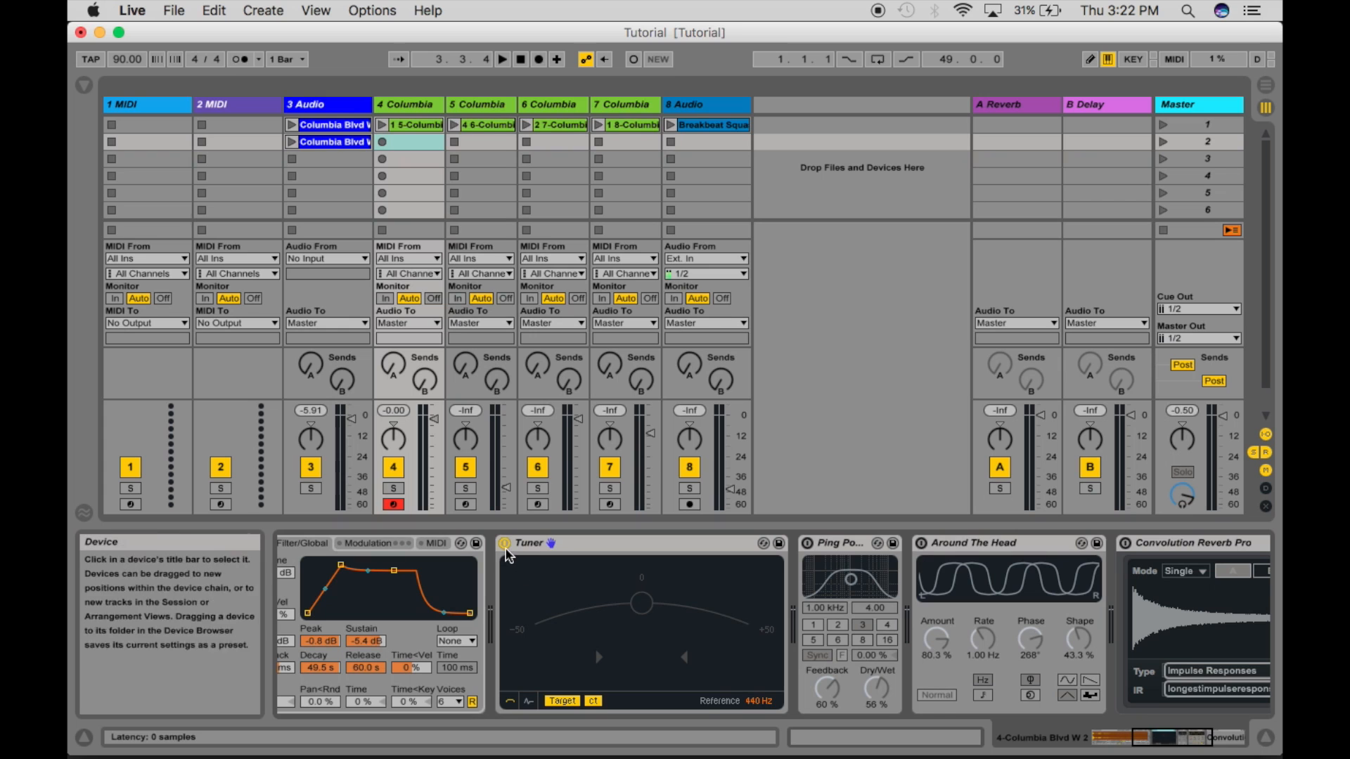
{"action": "double_click", "coordinate": [601, 550]}
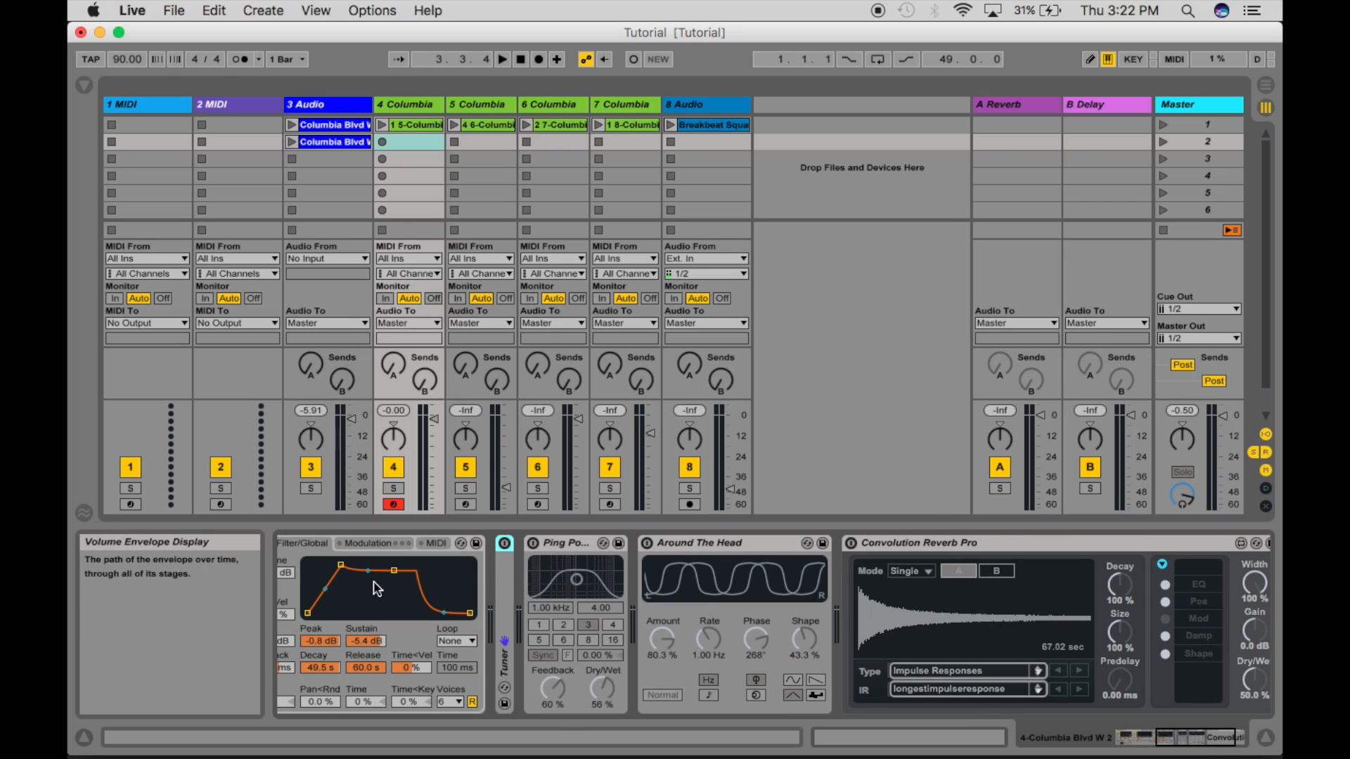
{"action": "scroll", "coordinate": [378, 589], "scroll_direction": "left", "scroll_amount": 9}
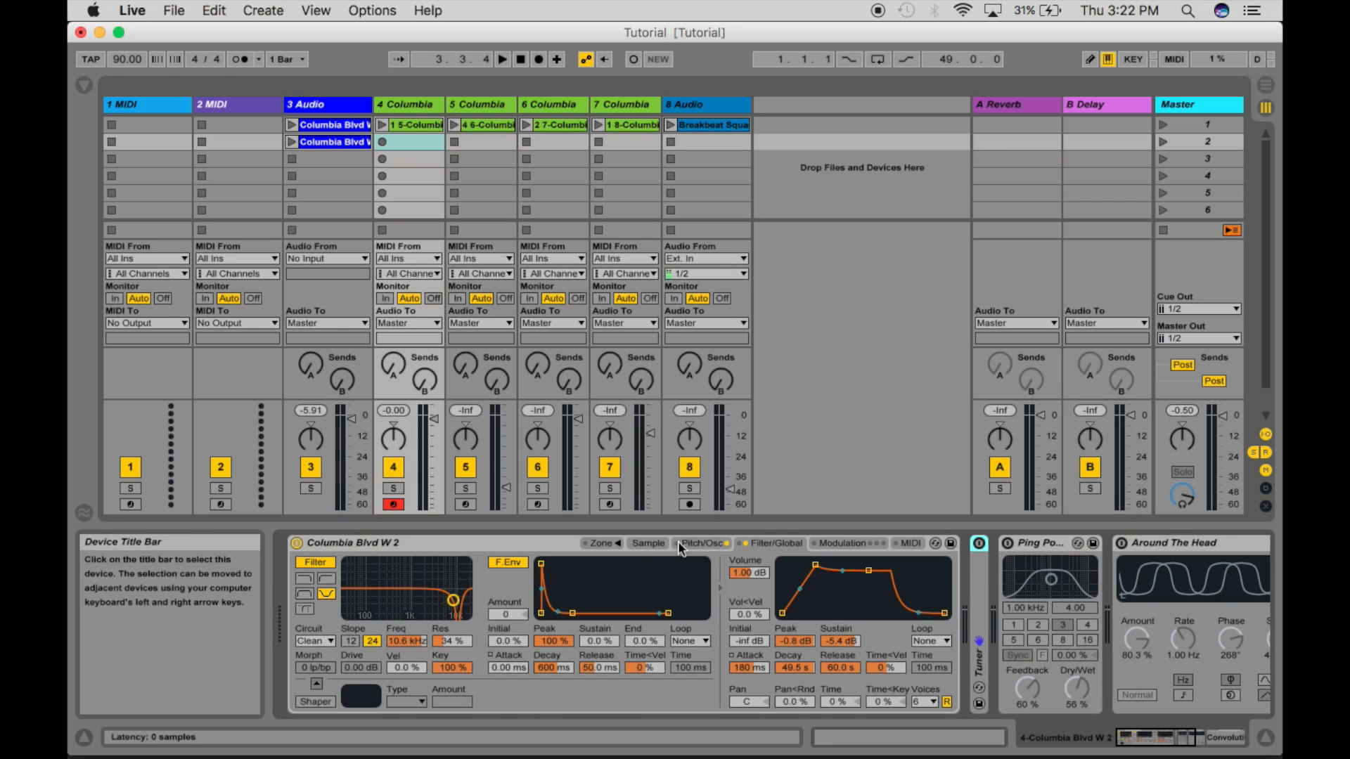
{"action": "left_click", "coordinate": [648, 543]}
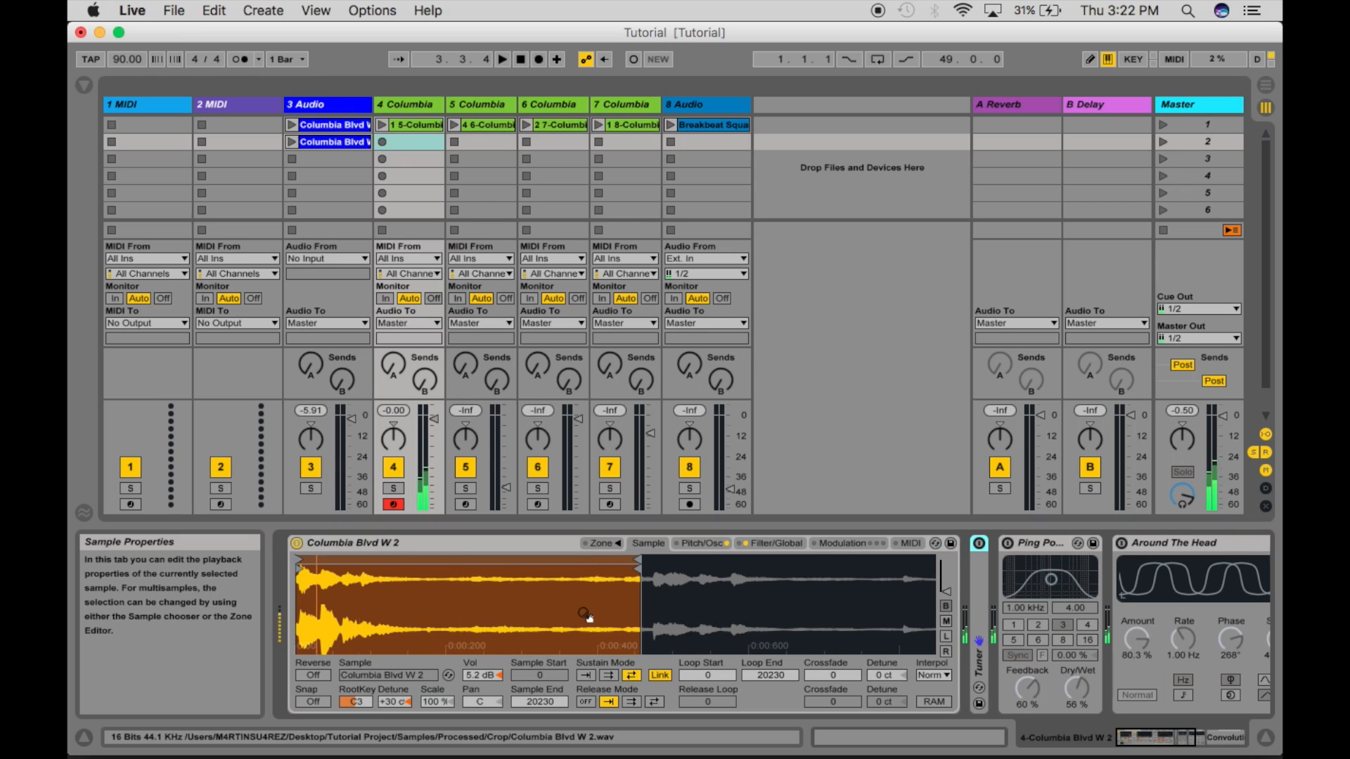
Raise track 4's volume to 2.0 dB and audition the instrument down to the C1 octave and back at C3.
{"action": "left_click_drag", "start_coordinate": [434, 420], "coordinate": [433, 413]}
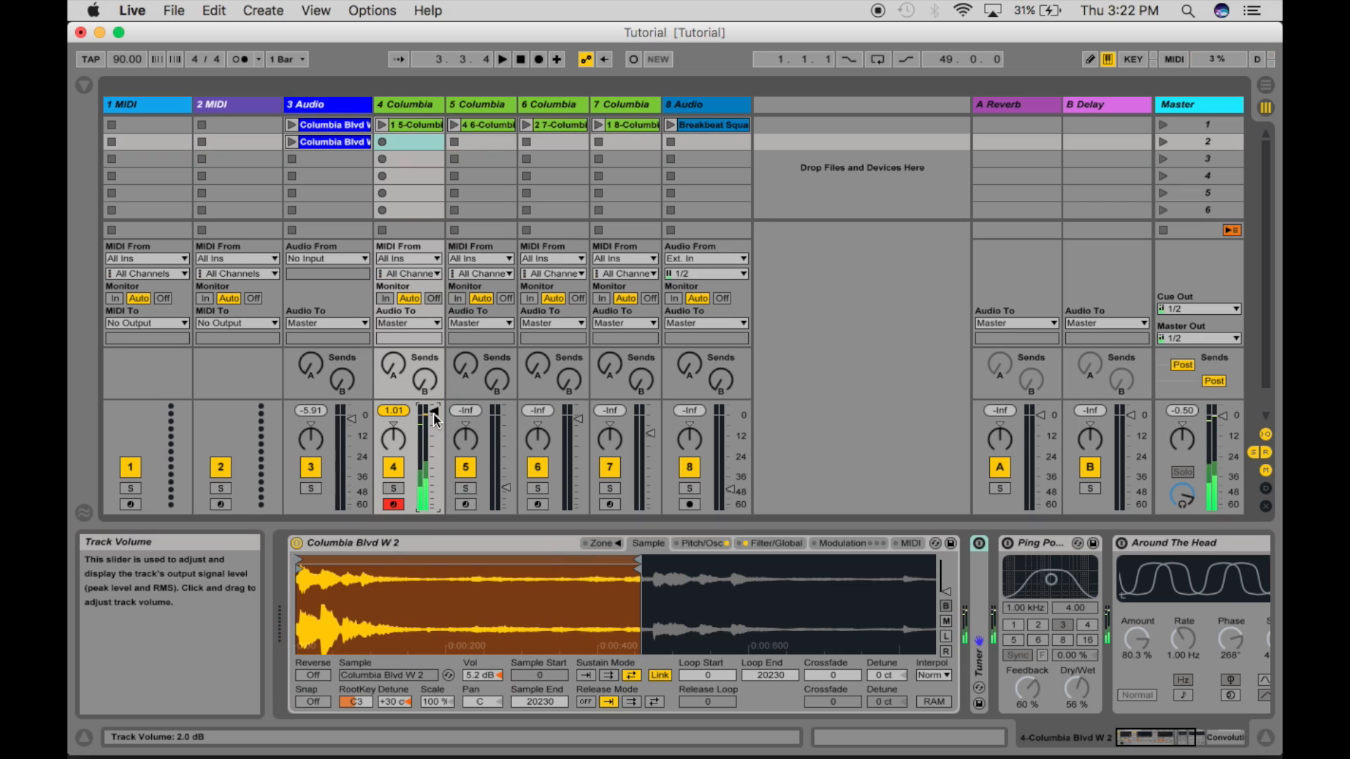
{"action": "key", "text": "z"}
{"action": "key", "text": "z"}
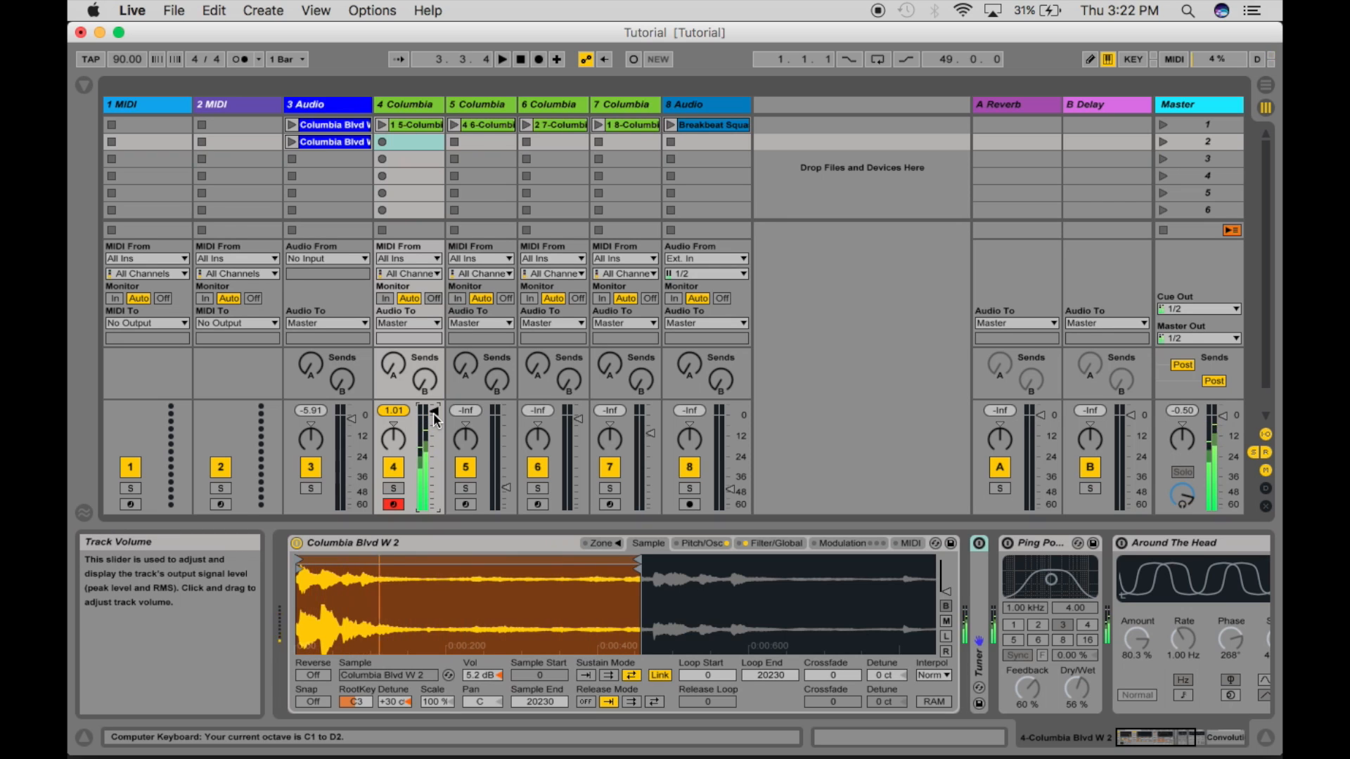
{"action": "key", "text": "x"}
{"action": "key", "text": "x"}
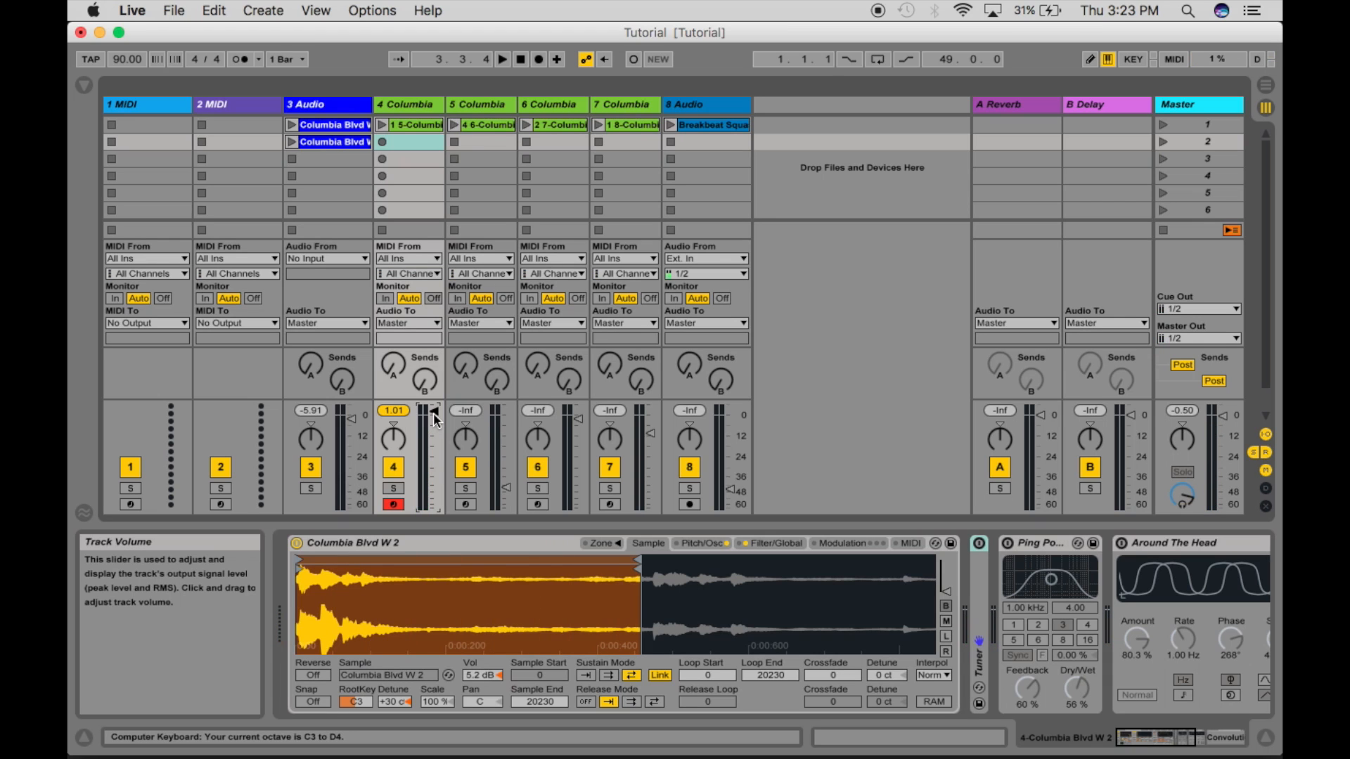
{"action": "scroll", "coordinate": [433, 419], "scroll_direction": "down", "scroll_amount": 1}
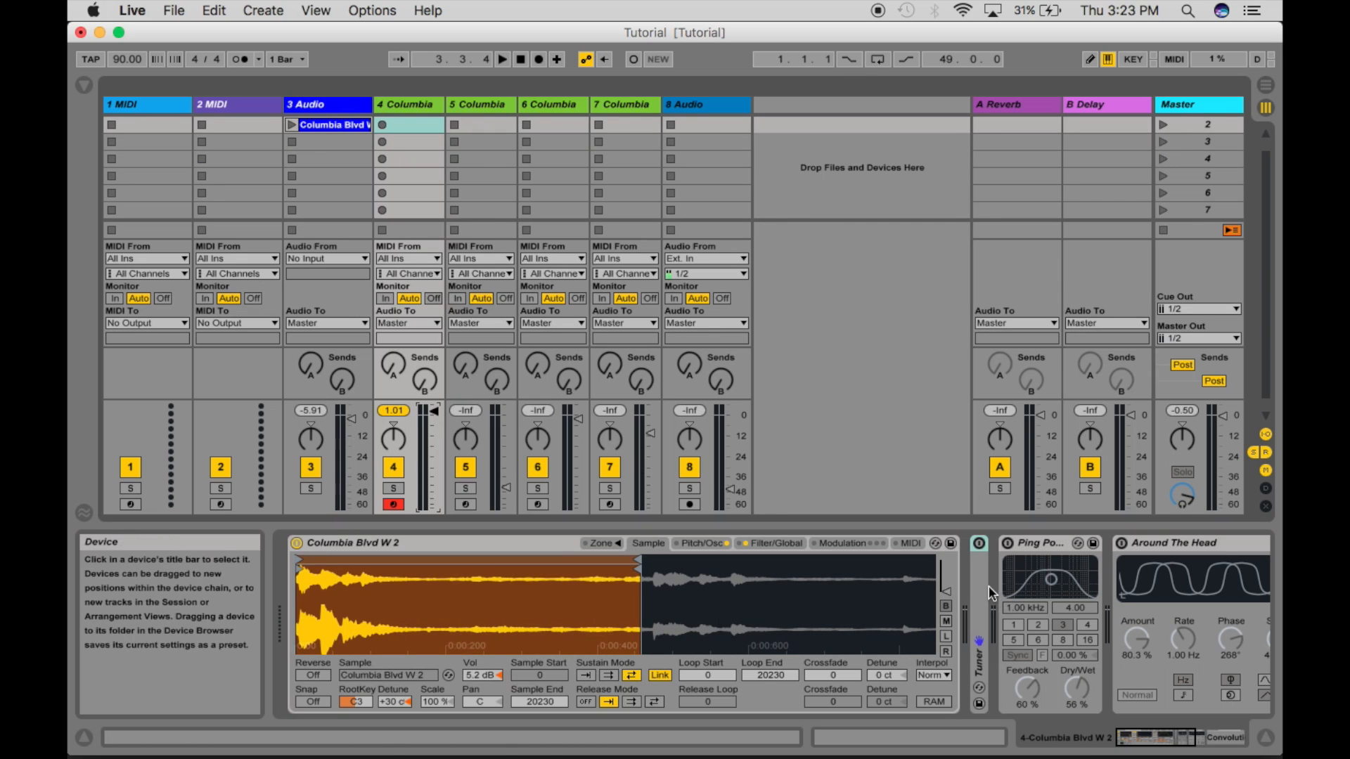
{"action": "scroll", "coordinate": [989, 593], "scroll_direction": "right", "scroll_amount": 8}
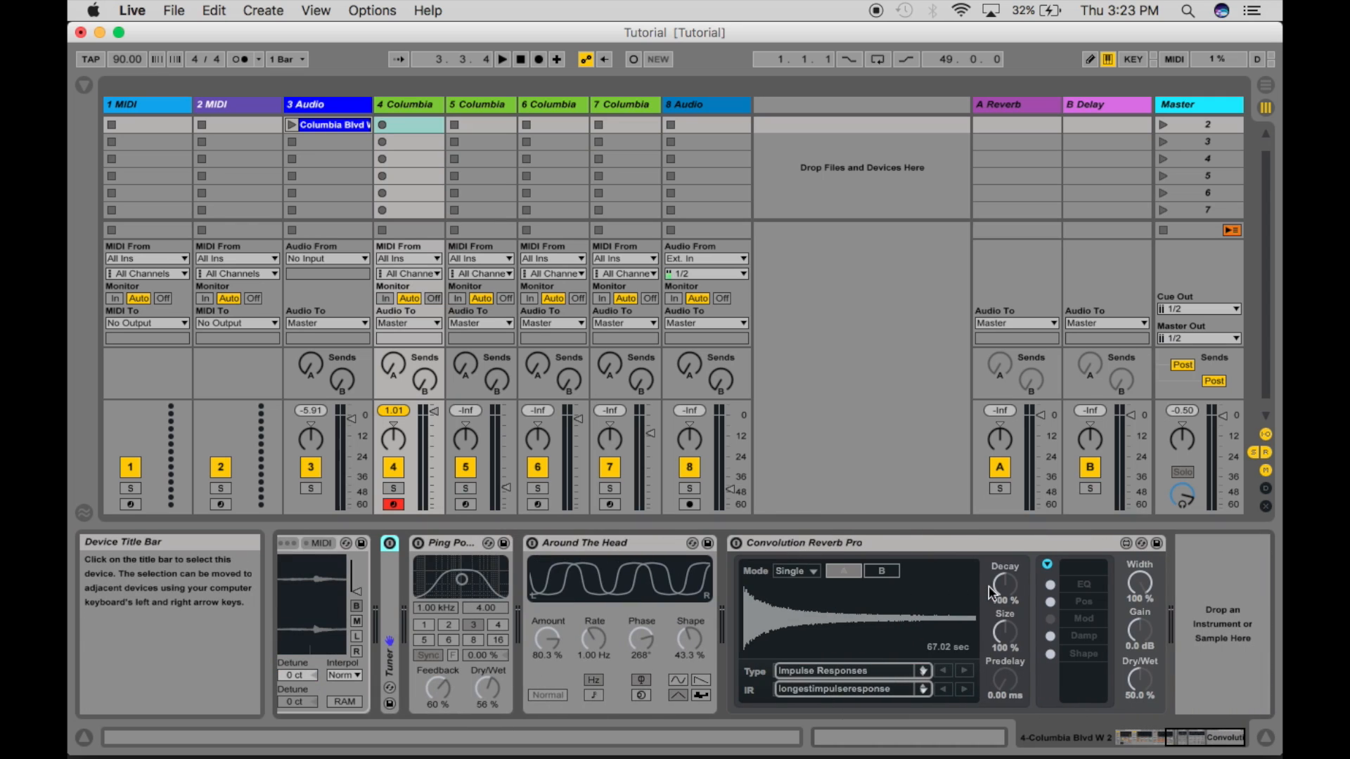
{"action": "scroll", "coordinate": [988, 588], "scroll_direction": "left", "scroll_amount": 8}
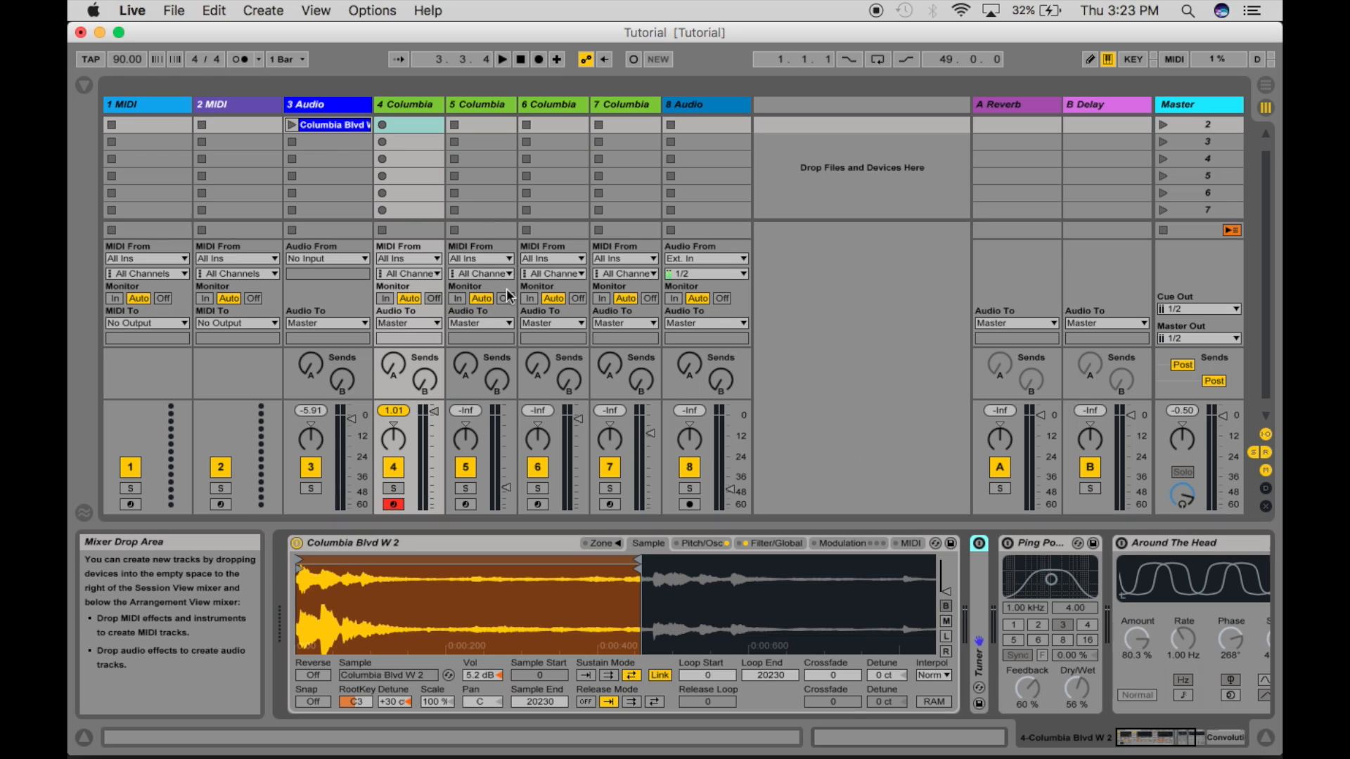
{"action": "scroll", "coordinate": [280, 166], "scroll_direction": "up", "scroll_amount": 1}
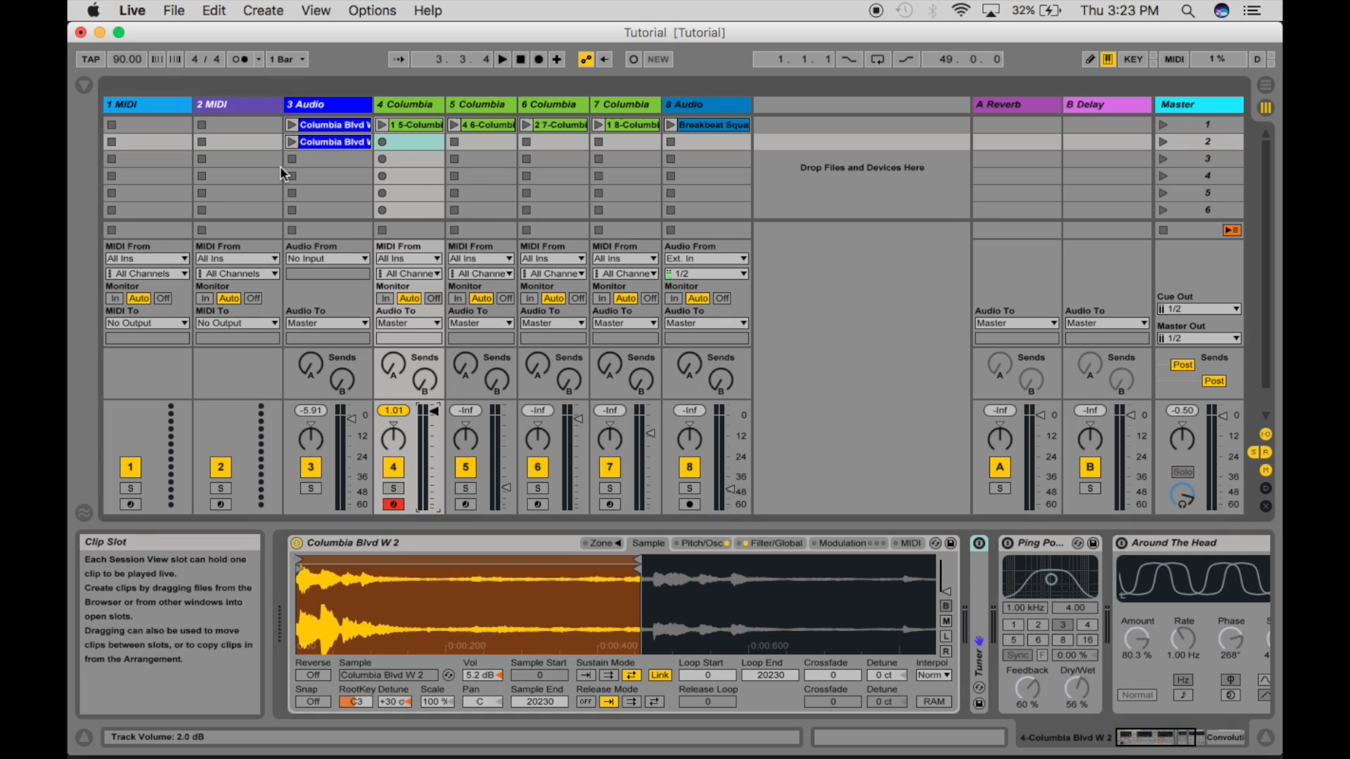
{"action": "scroll", "coordinate": [280, 166], "scroll_direction": "down", "scroll_amount": 2}
{"action": "scroll", "coordinate": [280, 165], "scroll_direction": "up", "scroll_amount": 2}
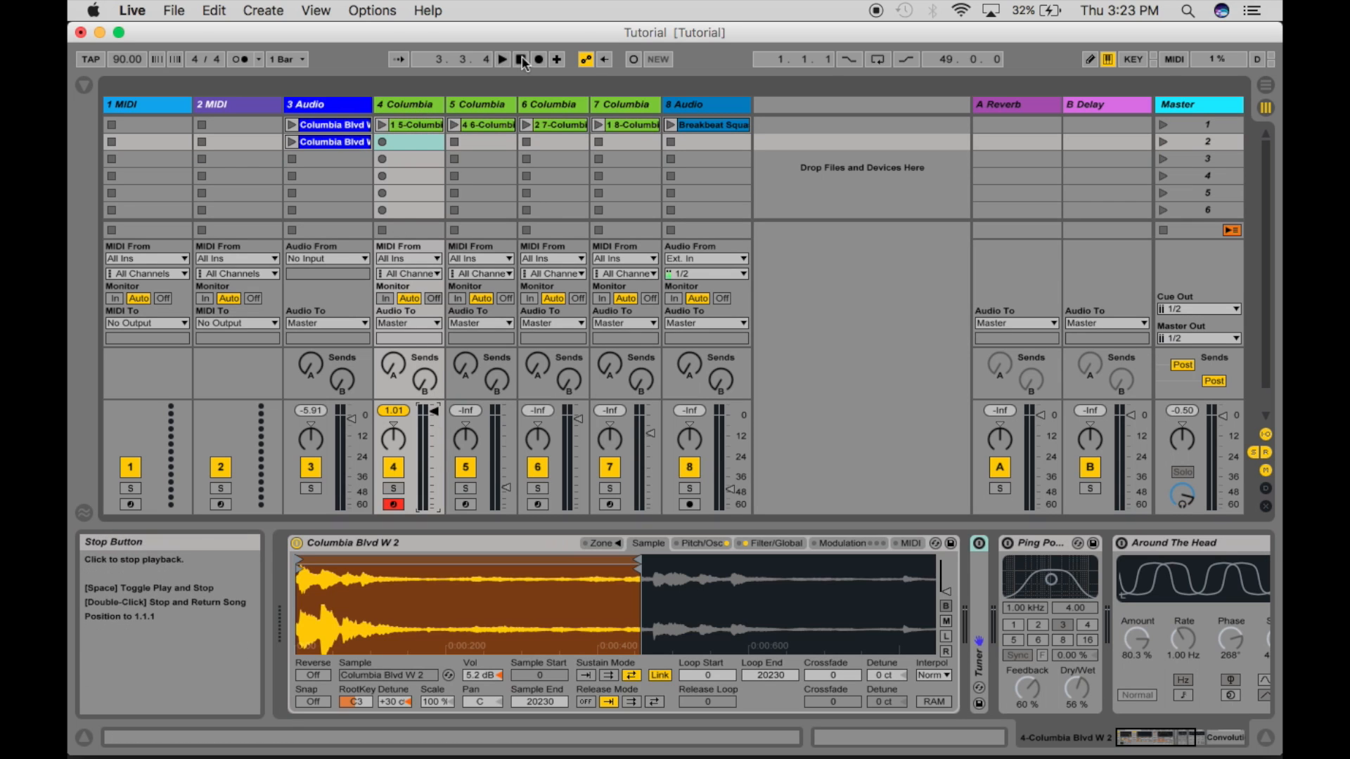
Launch track 4's clip in scene 1 and turn on its Around The Head and Convolution Reverb Pro effects.
{"action": "left_click", "coordinate": [383, 126]}
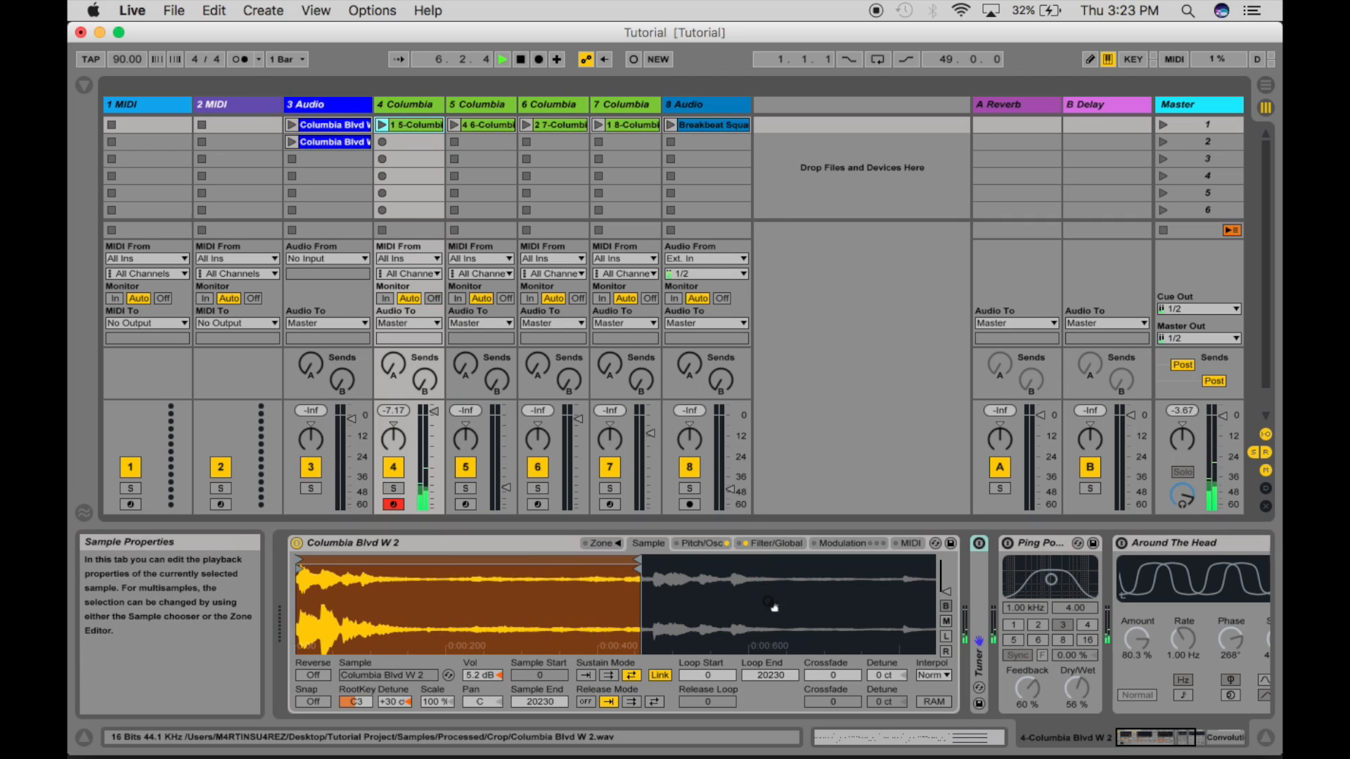
{"action": "scroll", "coordinate": [770, 622], "scroll_direction": "right", "scroll_amount": 5}
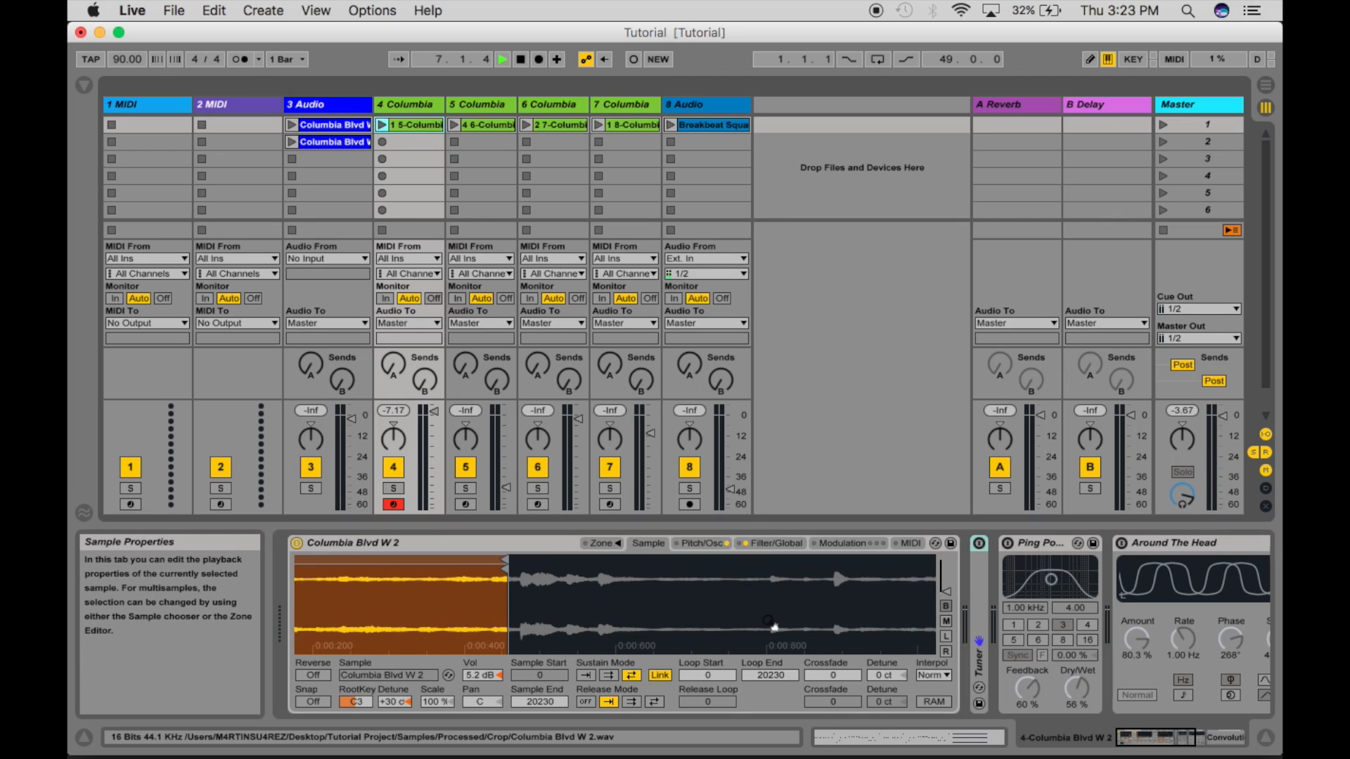
{"action": "scroll", "coordinate": [1032, 642], "scroll_direction": "right", "scroll_amount": 3}
{"action": "scroll", "coordinate": [1032, 642], "scroll_direction": "right", "scroll_amount": 5}
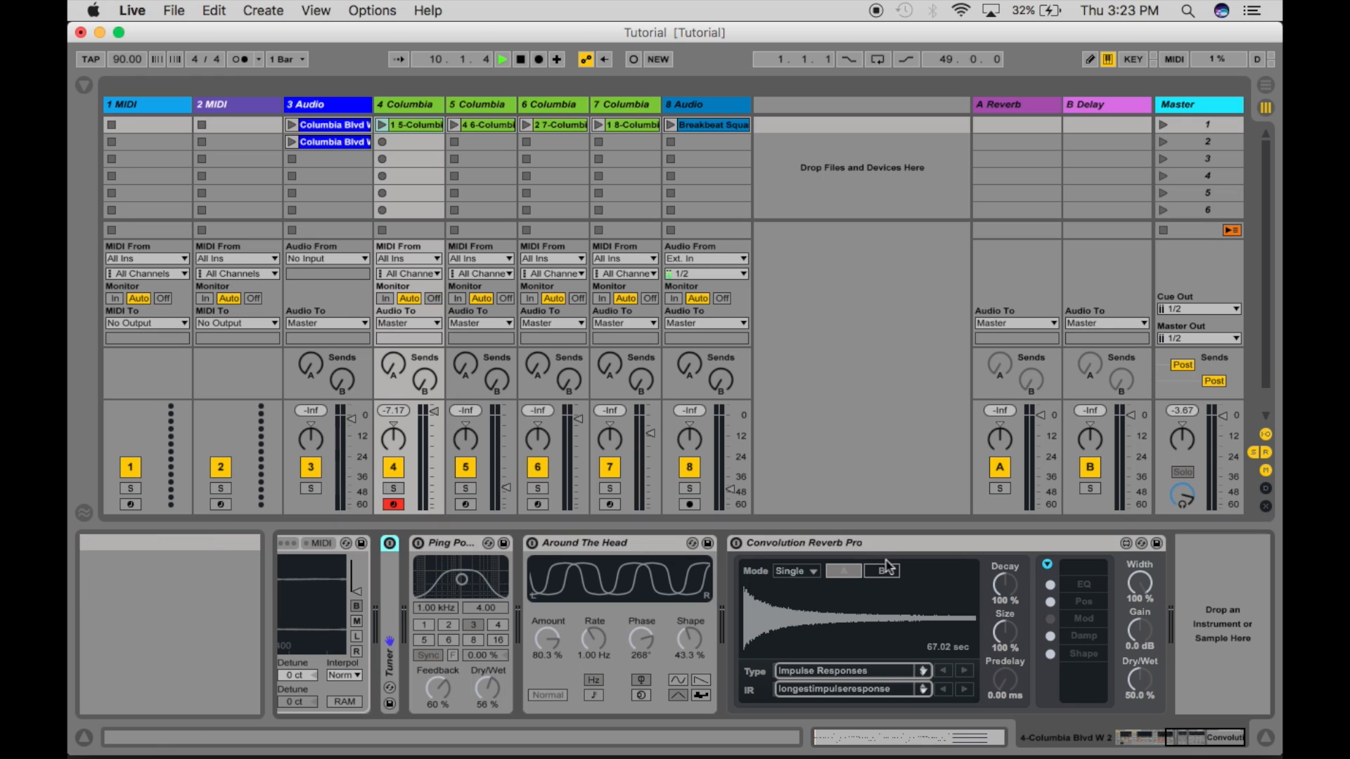
{"action": "left_click", "coordinate": [532, 543]}
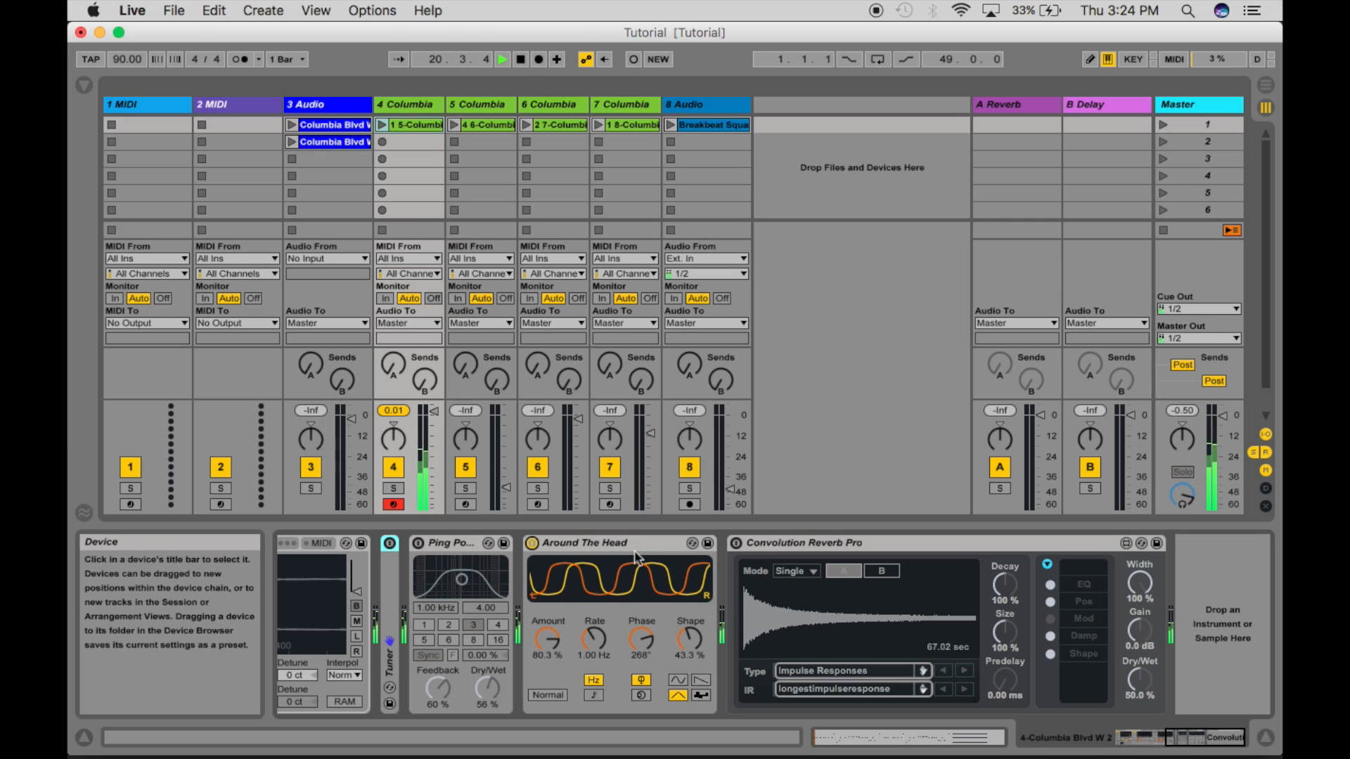
{"action": "left_click", "coordinate": [736, 545]}
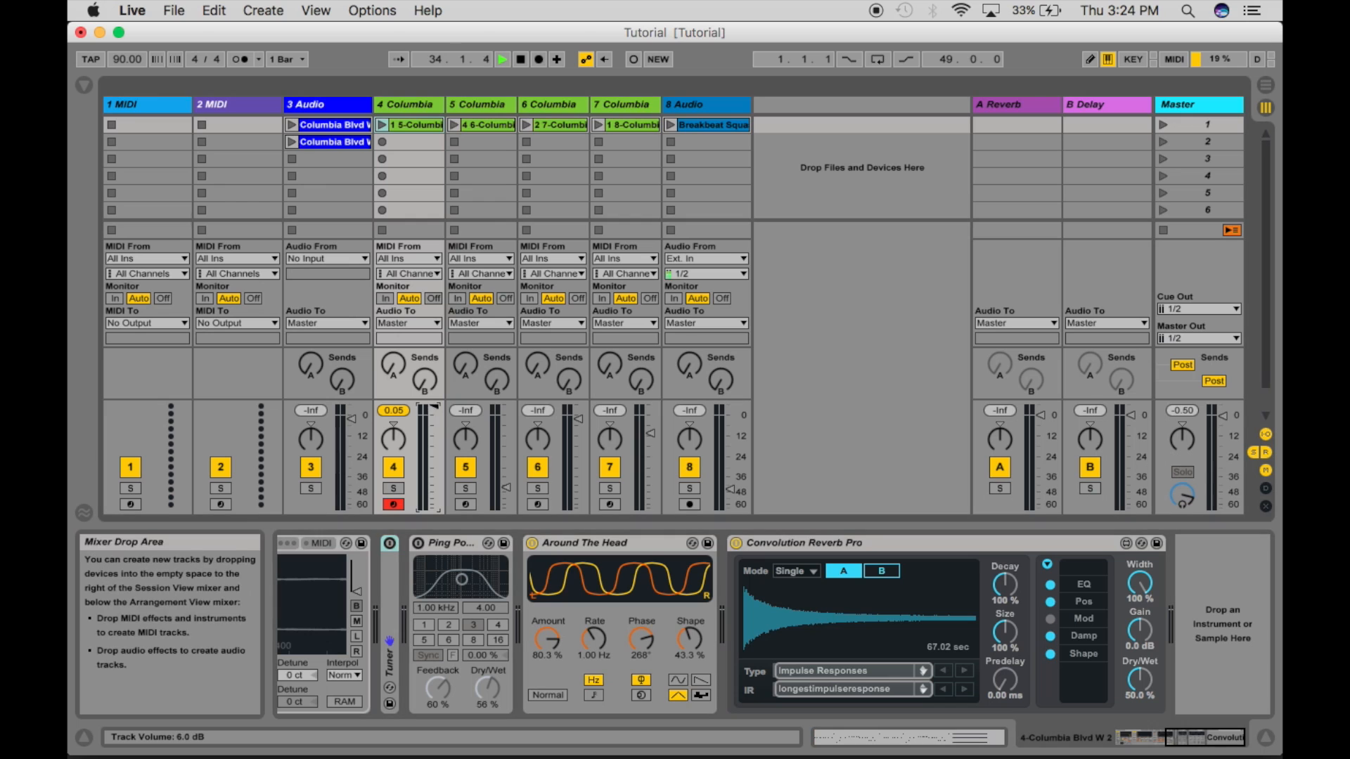
Raise track 4's volume to 6.0 dB and play the instrument in octaves below C3.
{"action": "left_click_drag", "start_coordinate": [436, 411], "coordinate": [435, 406]}
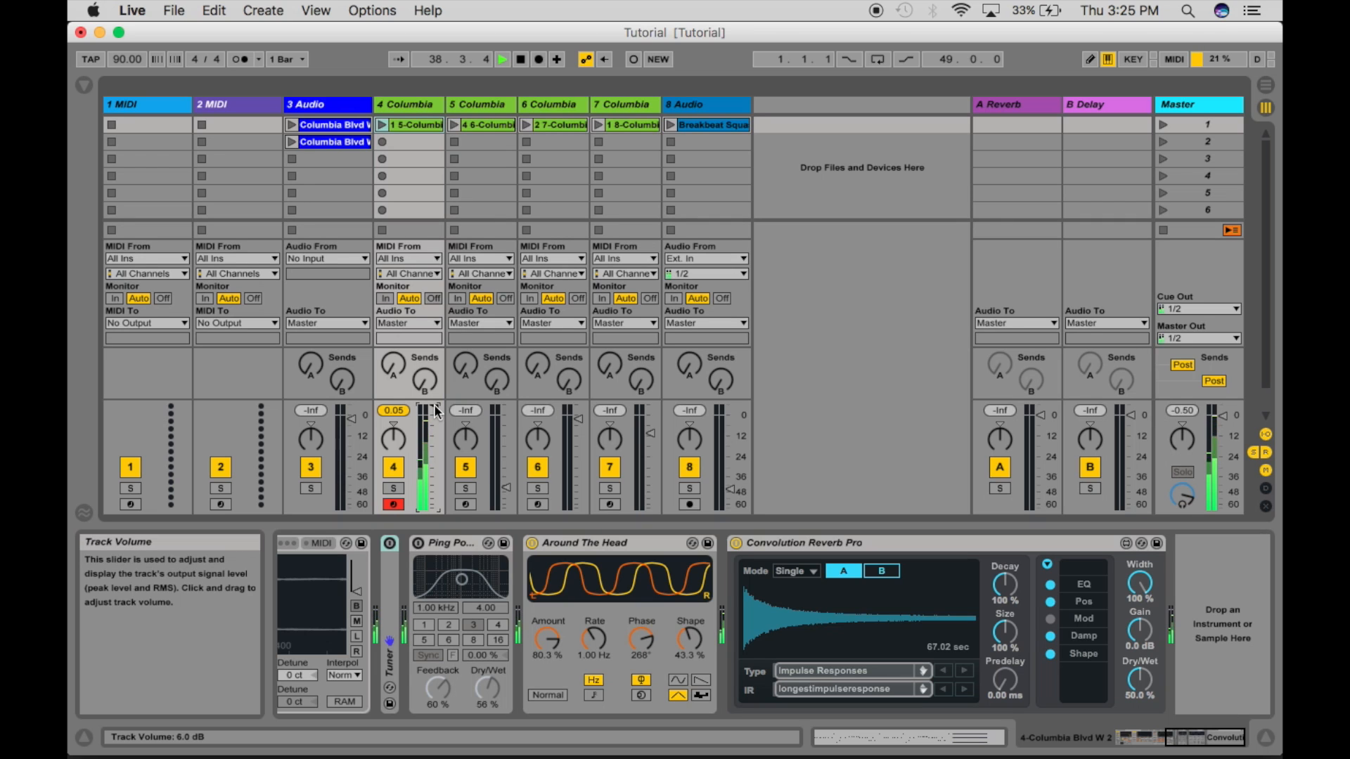
{"action": "key", "text": "z"}
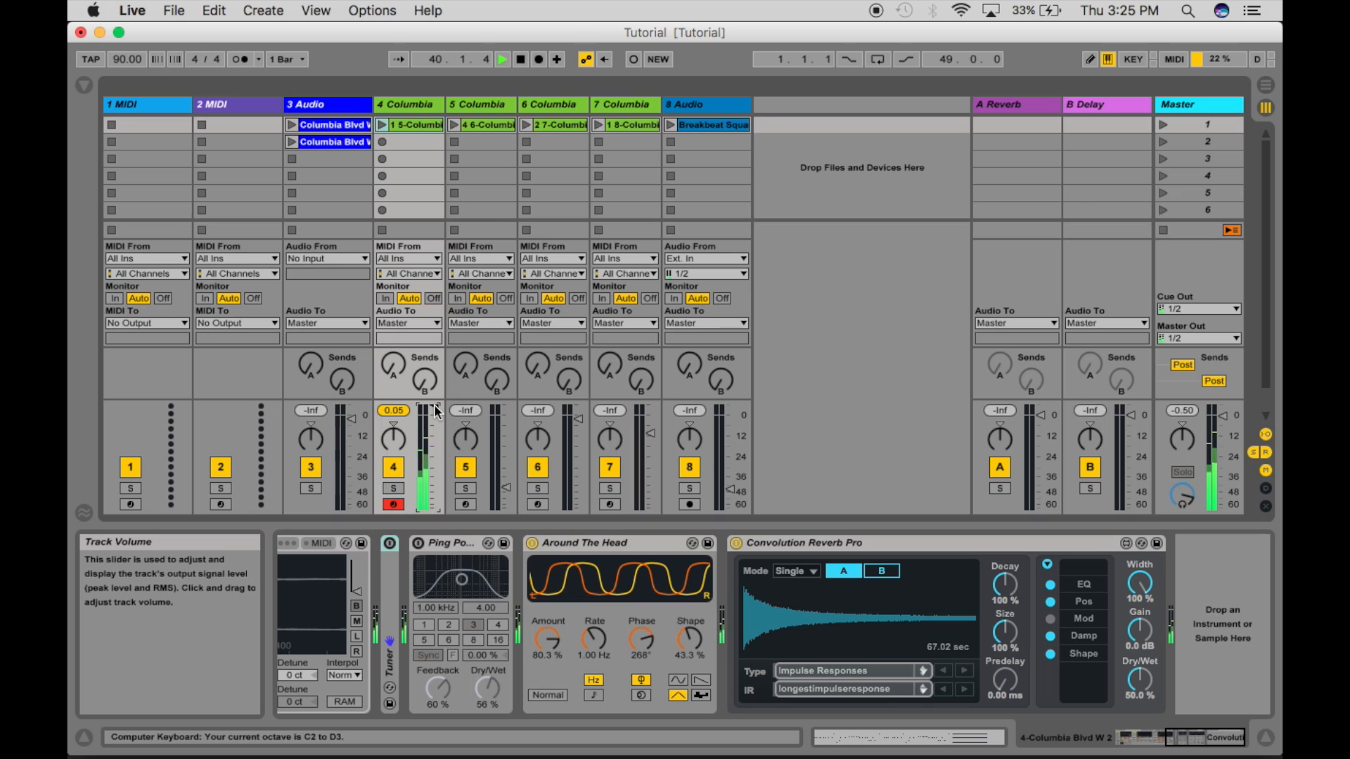
{"action": "key", "text": "z"}
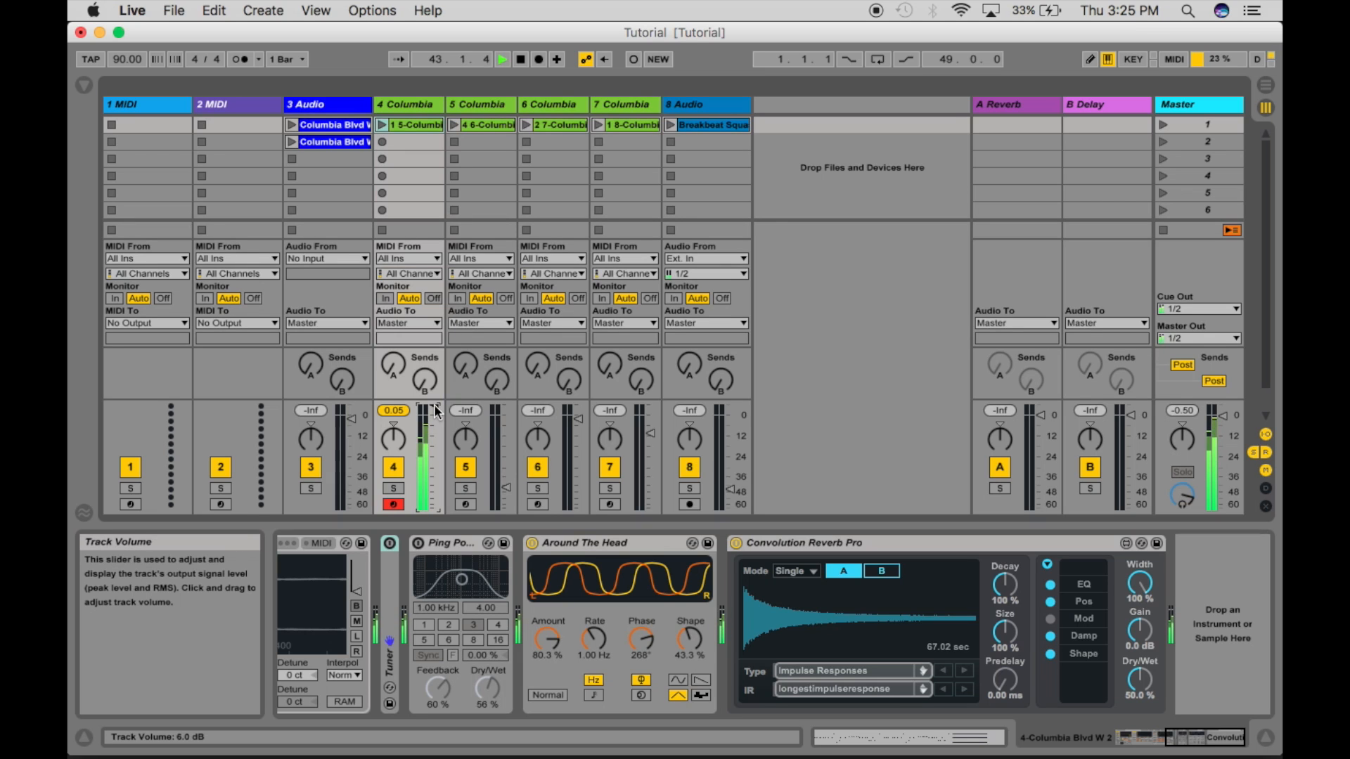
Disarm track 4 and bring up the sample waveform of the sampler on track 5.
{"action": "left_click", "coordinate": [395, 504]}
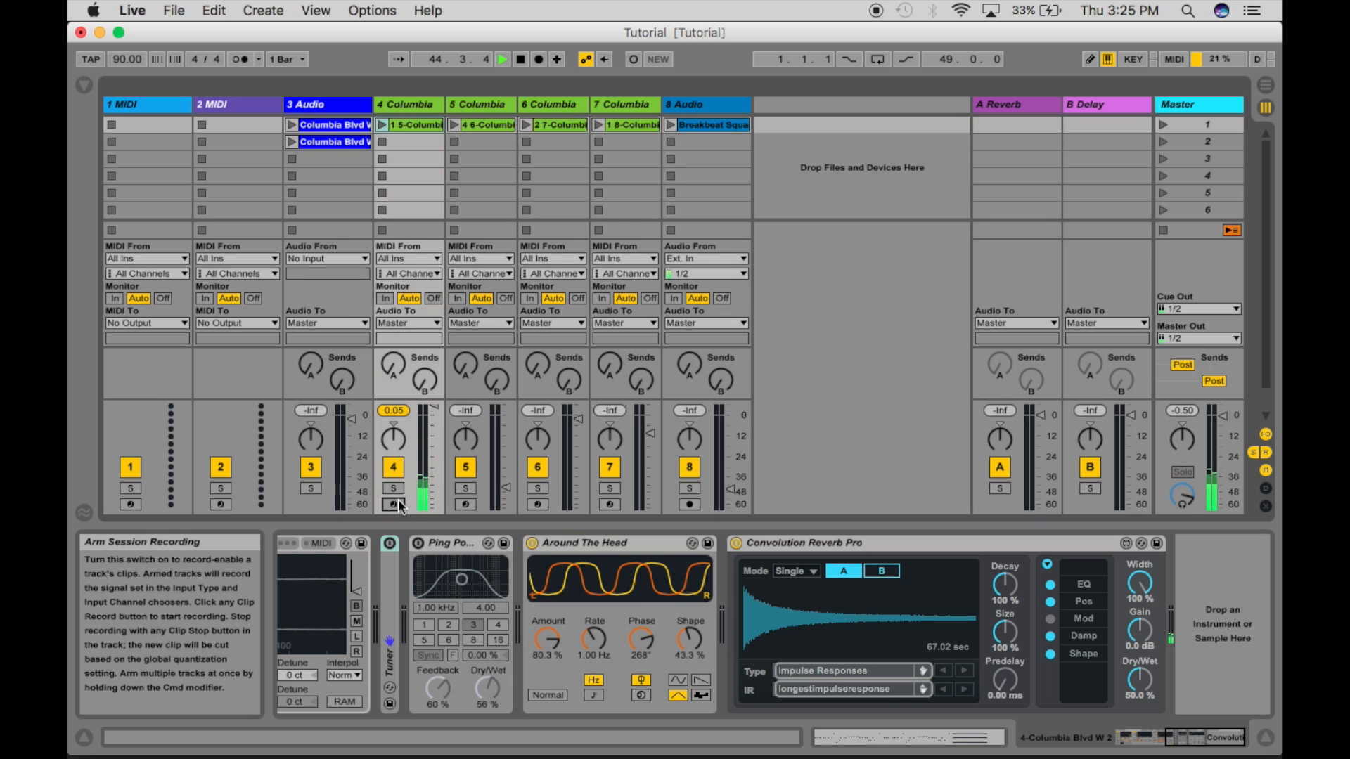
{"action": "scroll", "coordinate": [496, 595], "scroll_direction": "left", "scroll_amount": 10}
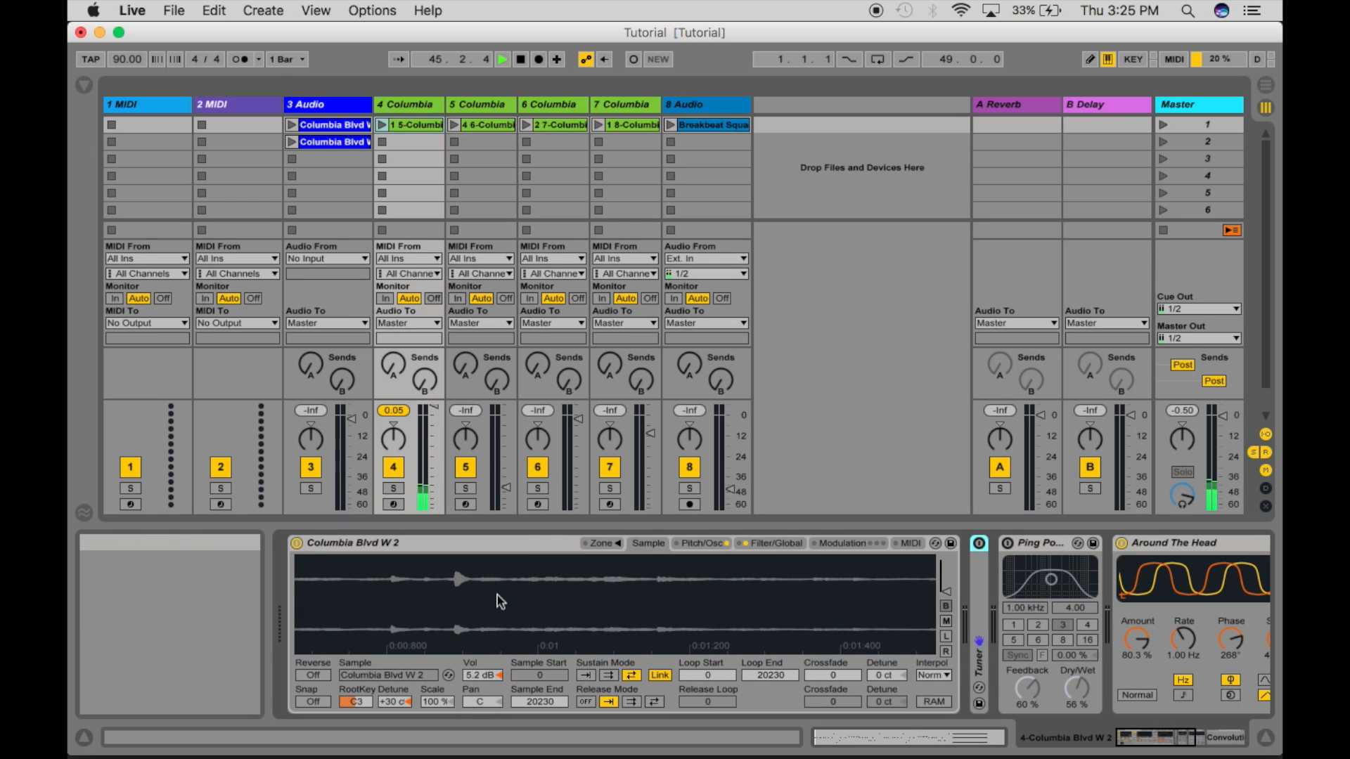
{"action": "scroll", "coordinate": [496, 594], "scroll_direction": "left", "scroll_amount": 10}
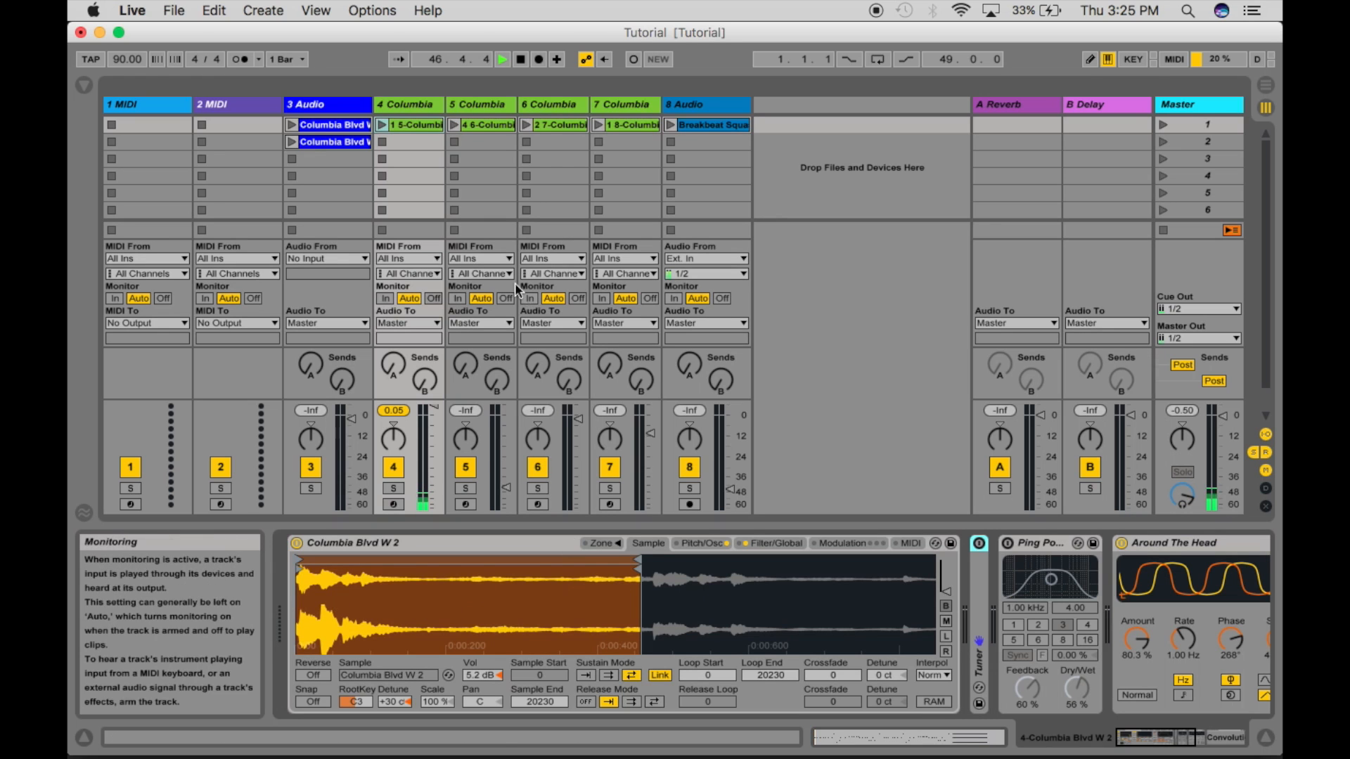
{"action": "left_click", "coordinate": [478, 112]}
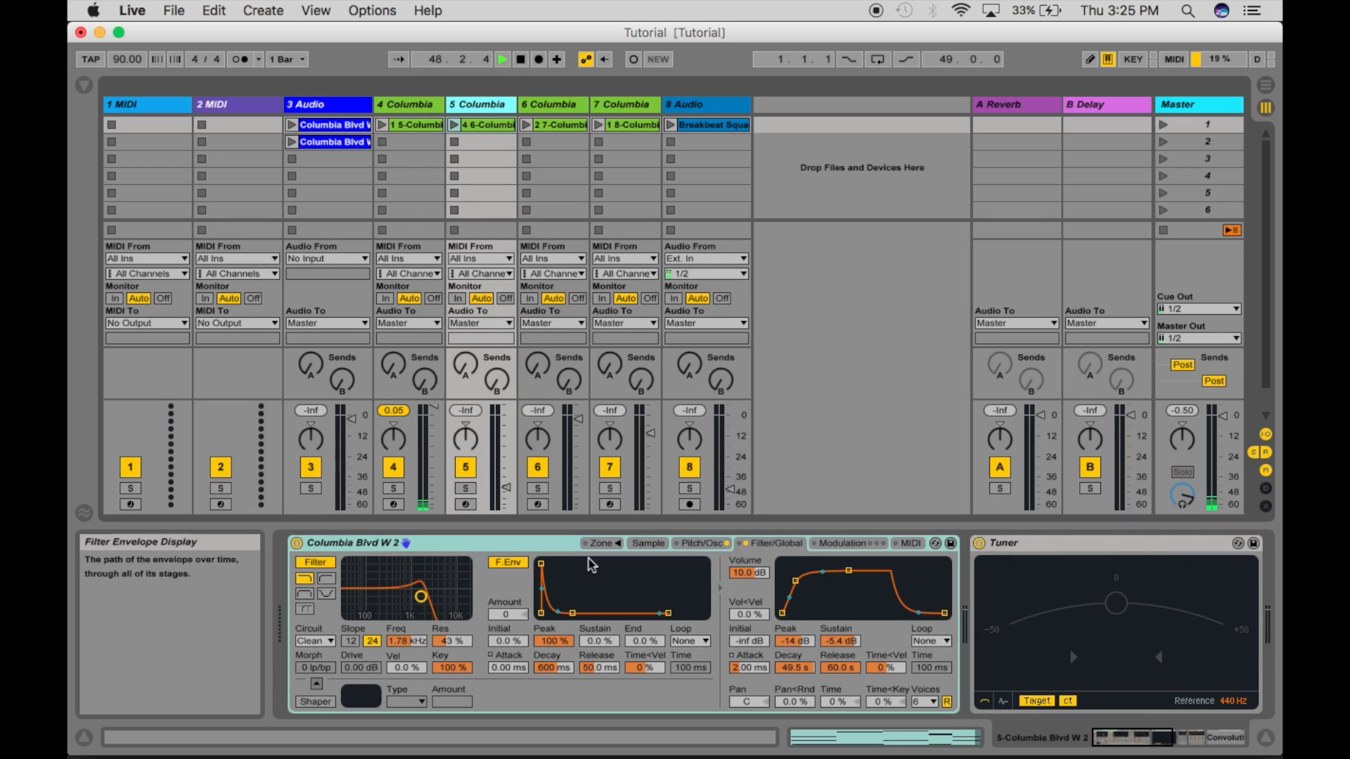
{"action": "left_click", "coordinate": [646, 547]}
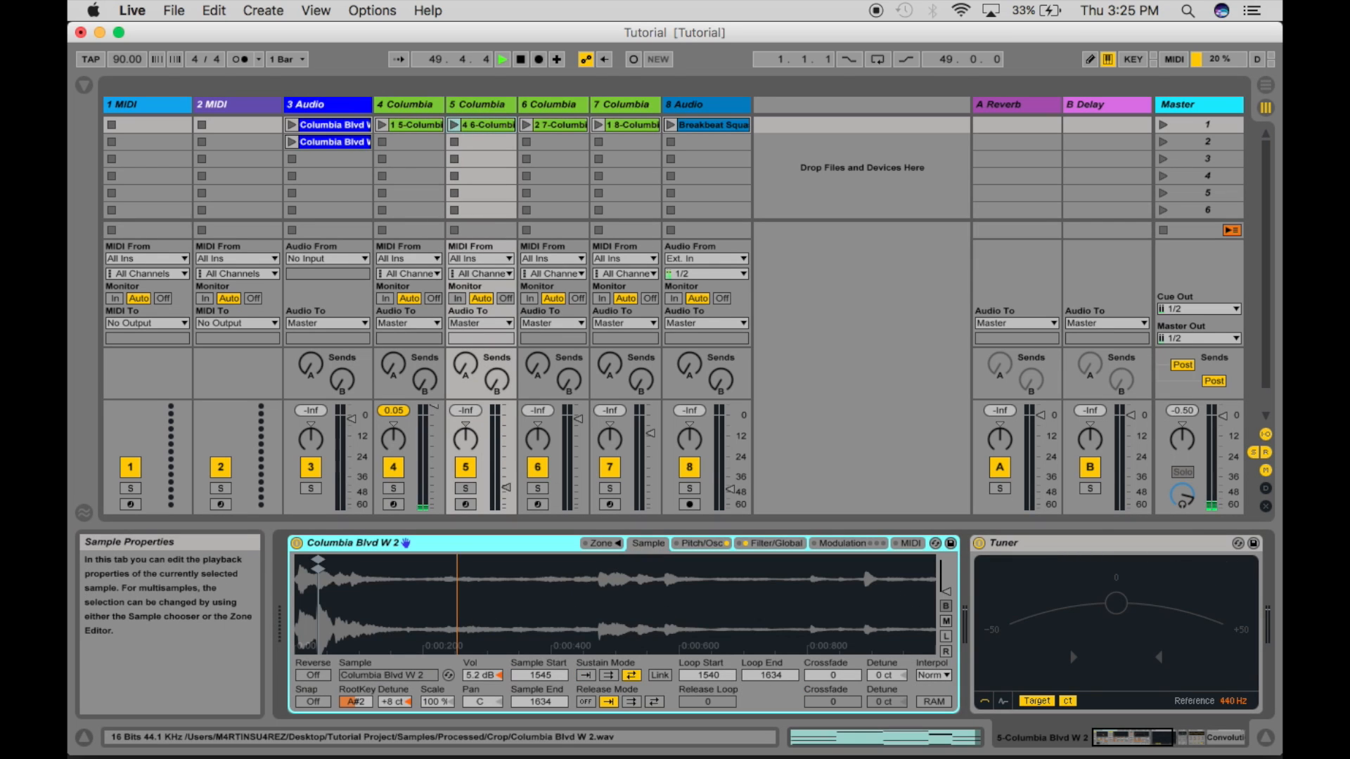
Examine the short loop region up close in track 5's sample waveform.
{"action": "left_click_drag", "start_coordinate": [457, 582], "coordinate": [457, 639]}
{"action": "scroll", "coordinate": [459, 582], "scroll_direction": "left", "scroll_amount": 10}
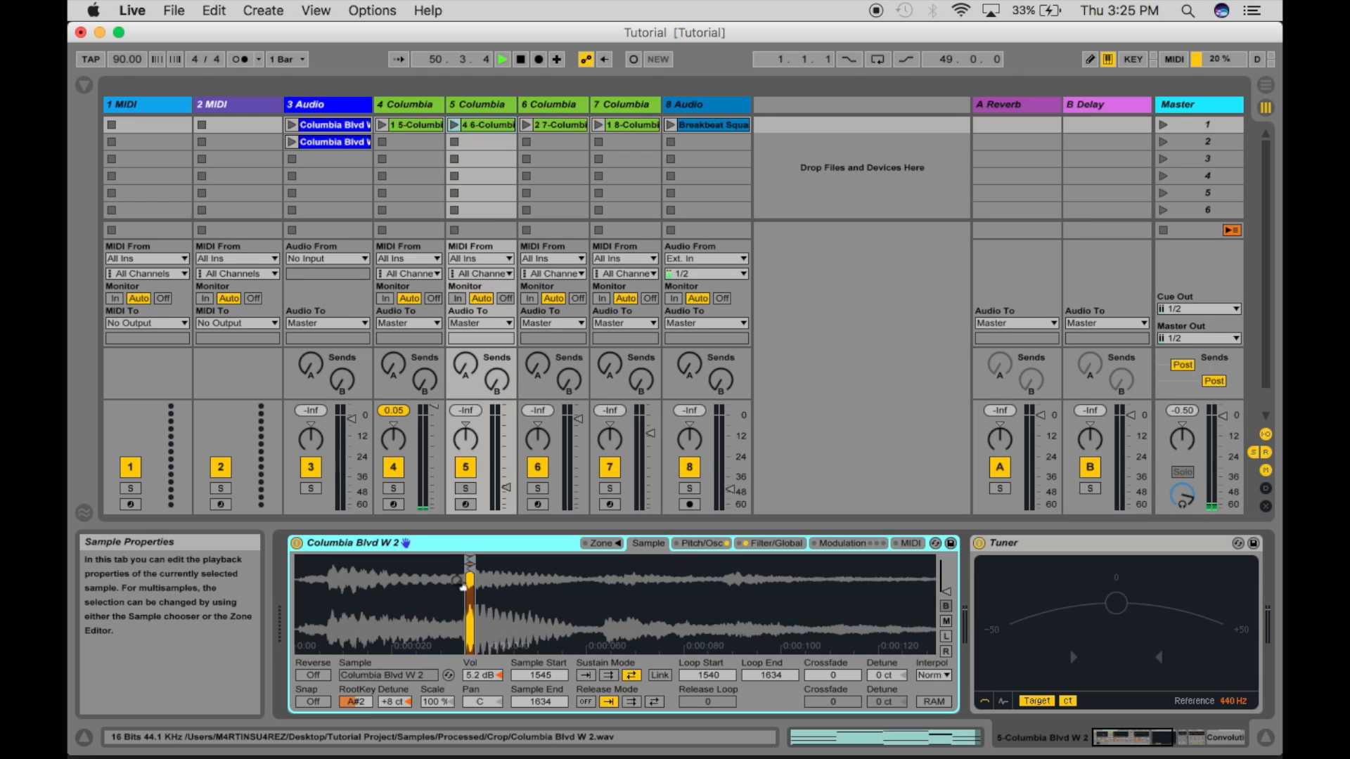
{"action": "left_click_drag", "start_coordinate": [577, 596], "coordinate": [576, 647]}
{"action": "scroll", "coordinate": [577, 598], "scroll_direction": "left", "scroll_amount": 10}
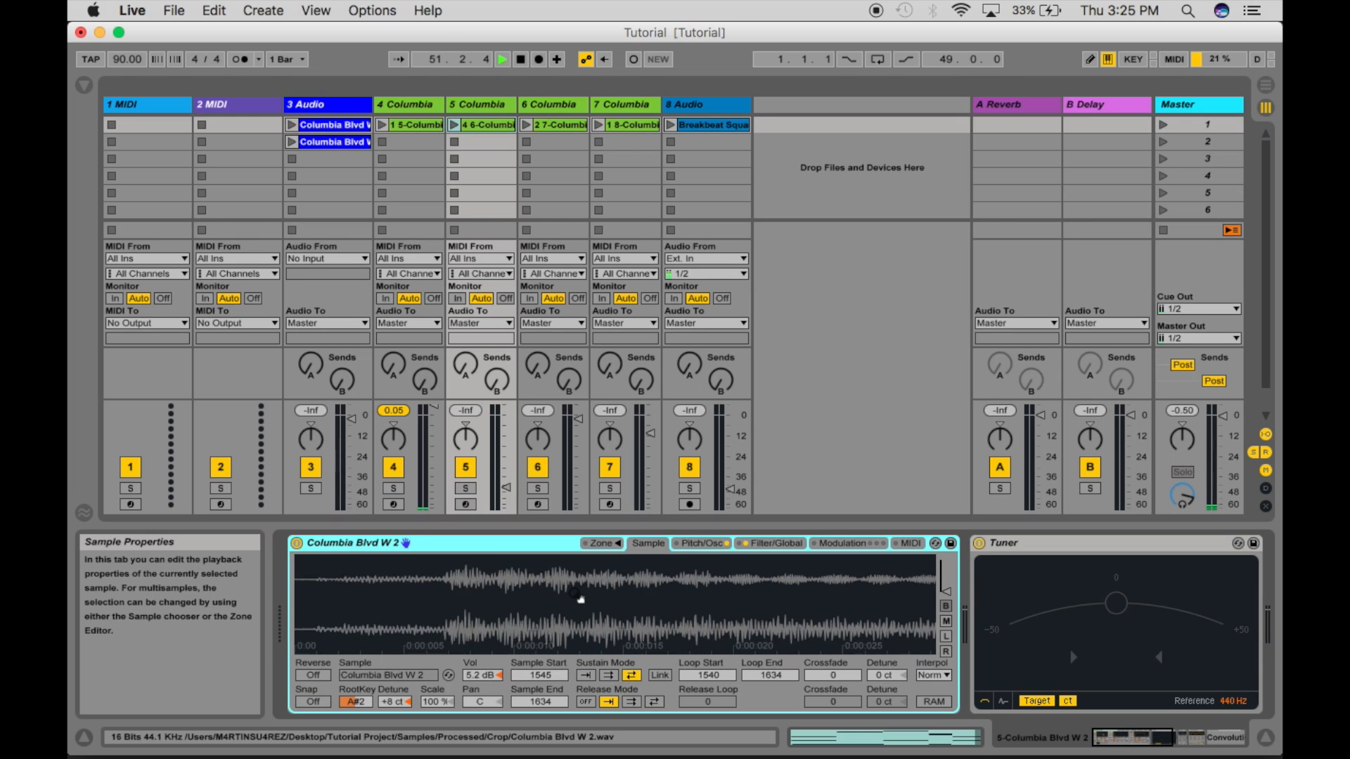
{"action": "scroll", "coordinate": [579, 598], "scroll_direction": "right", "scroll_amount": 10}
{"action": "scroll", "coordinate": [579, 596], "scroll_direction": "left", "scroll_amount": 3}
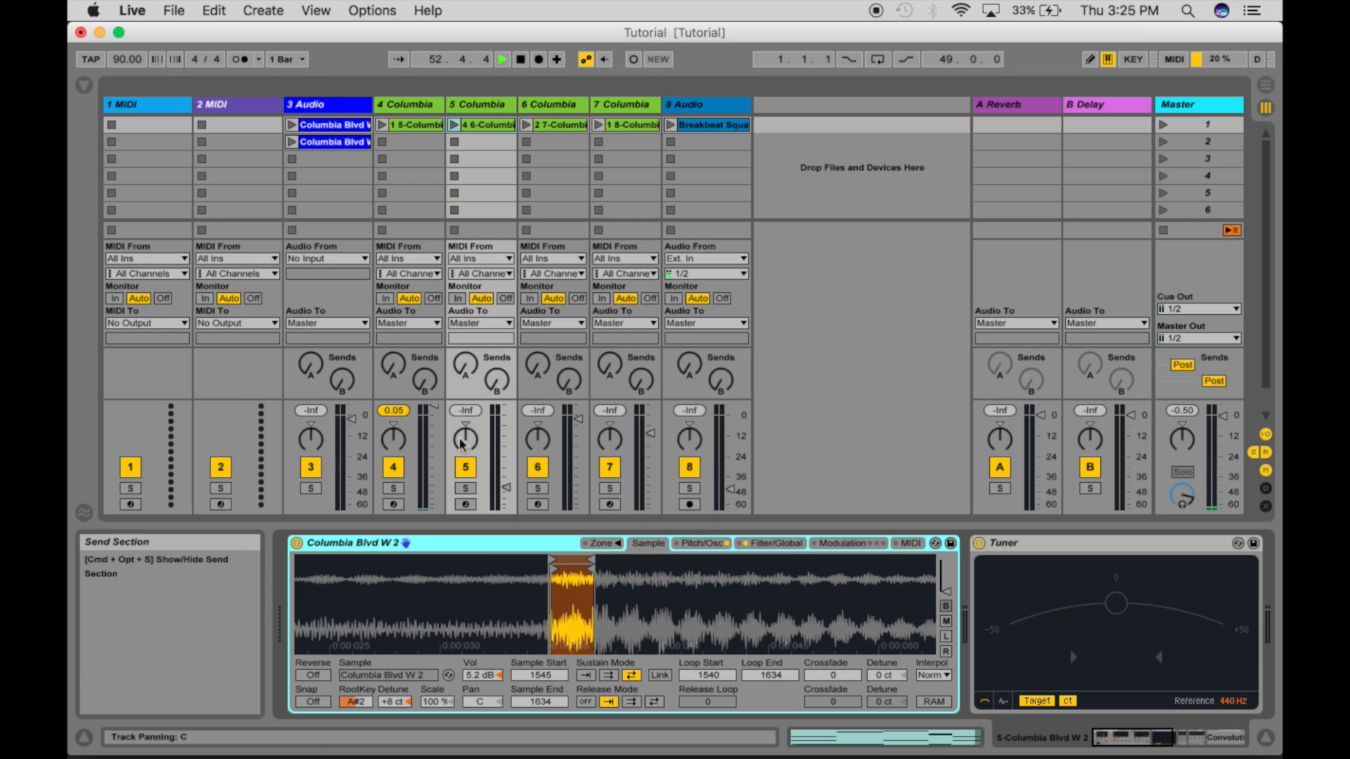
Arm track 5 and switch off its sampler's oscillator, pitch envelope, filter and filter envelope.
{"action": "left_click", "coordinate": [466, 504]}
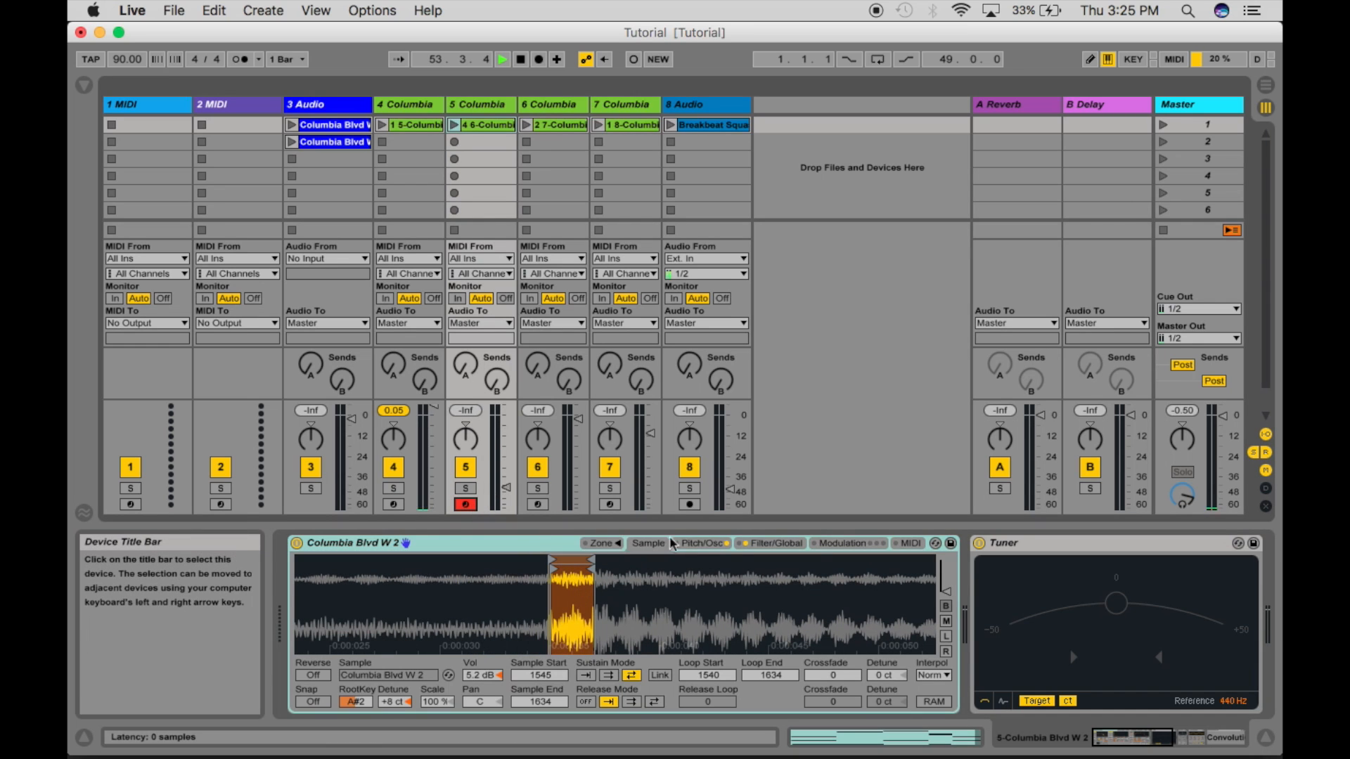
{"action": "left_click", "coordinate": [714, 544]}
{"action": "left_click", "coordinate": [316, 562]}
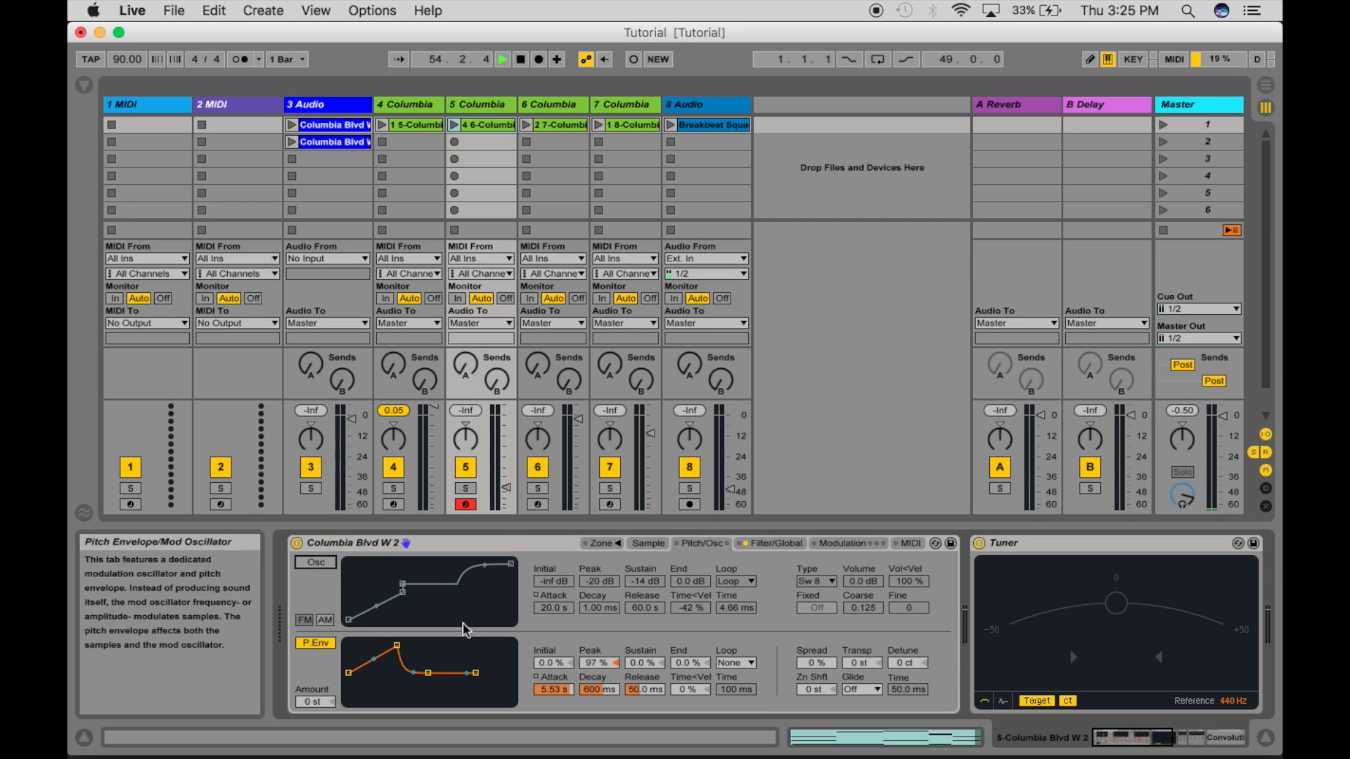
{"action": "left_click", "coordinate": [312, 645]}
{"action": "left_click", "coordinate": [776, 544]}
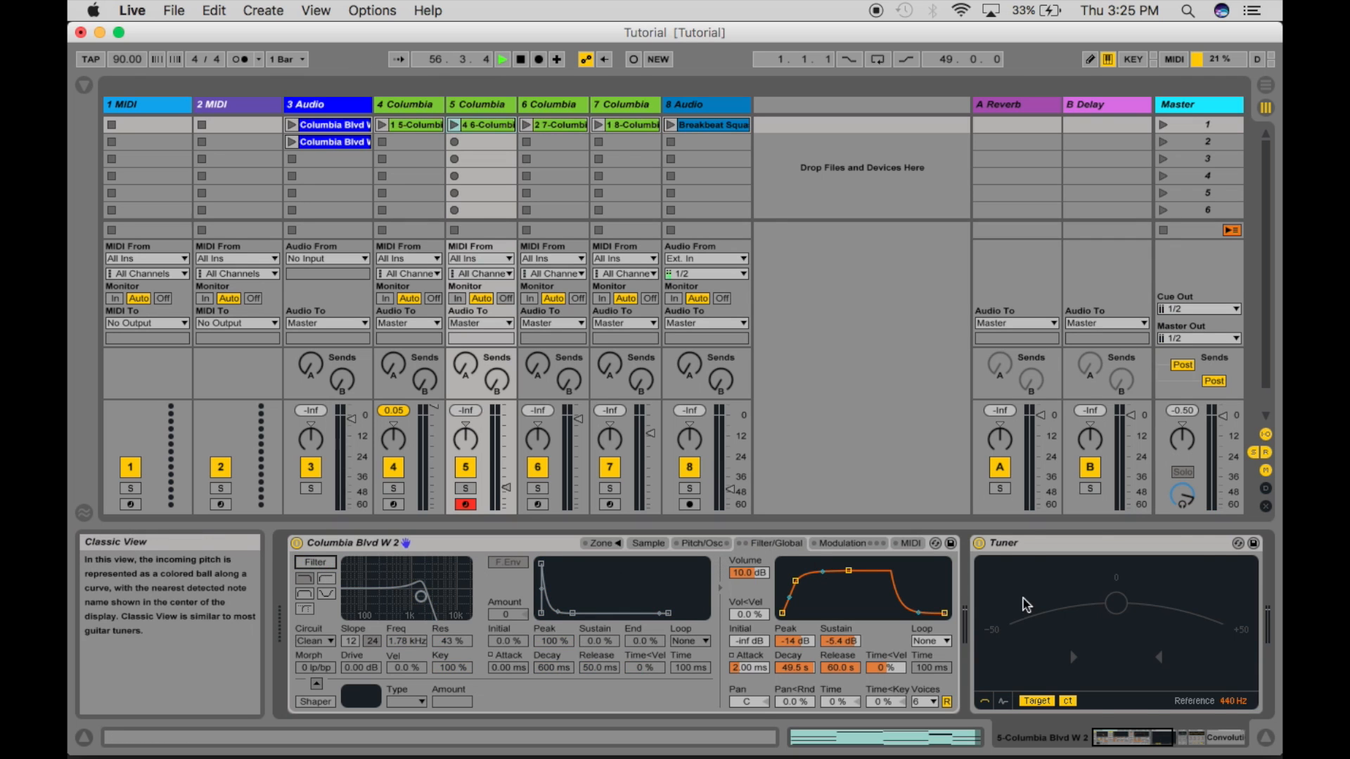
Turn off the Around The Head effect on track 5 and return to the sampler's filter and global settings.
{"action": "scroll", "coordinate": [1024, 602], "scroll_direction": "right", "scroll_amount": 10}
{"action": "scroll", "coordinate": [1024, 598], "scroll_direction": "right", "scroll_amount": 4}
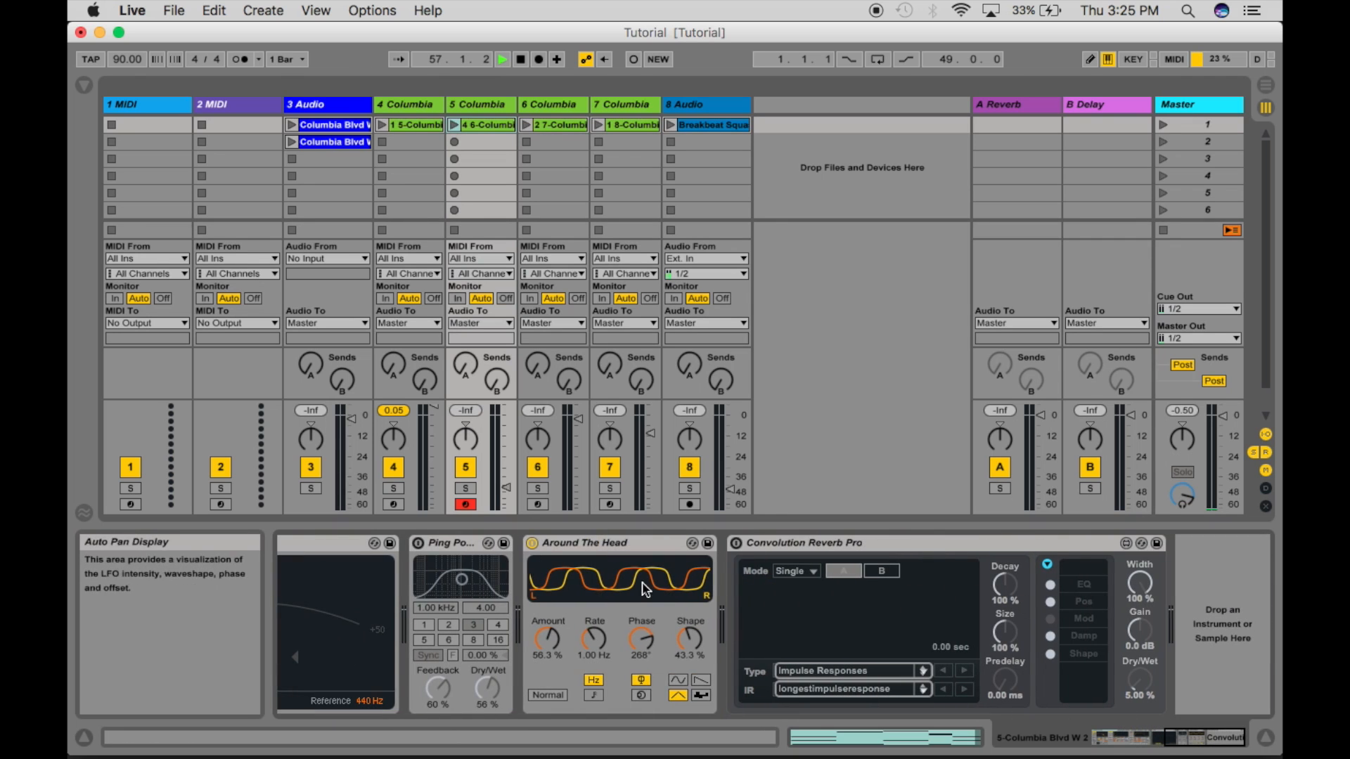
{"action": "left_click", "coordinate": [534, 543]}
{"action": "scroll", "coordinate": [534, 542], "scroll_direction": "left", "scroll_amount": 8}
{"action": "scroll", "coordinate": [534, 541], "scroll_direction": "left", "scroll_amount": 6}
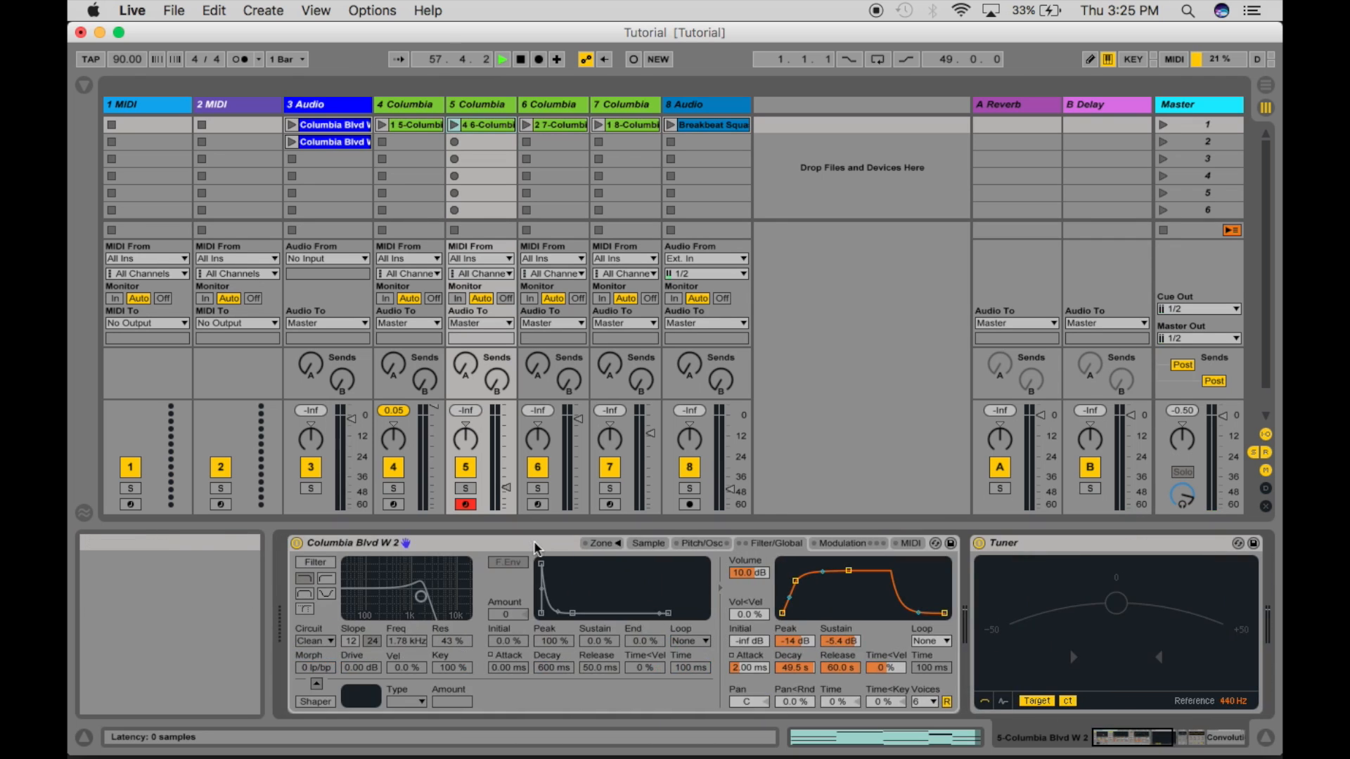
Set track 5's sample detune to 0 ct and raise the track volume while auditioning notes in keyboard octave C3 to D4.
{"action": "left_click", "coordinate": [659, 548]}
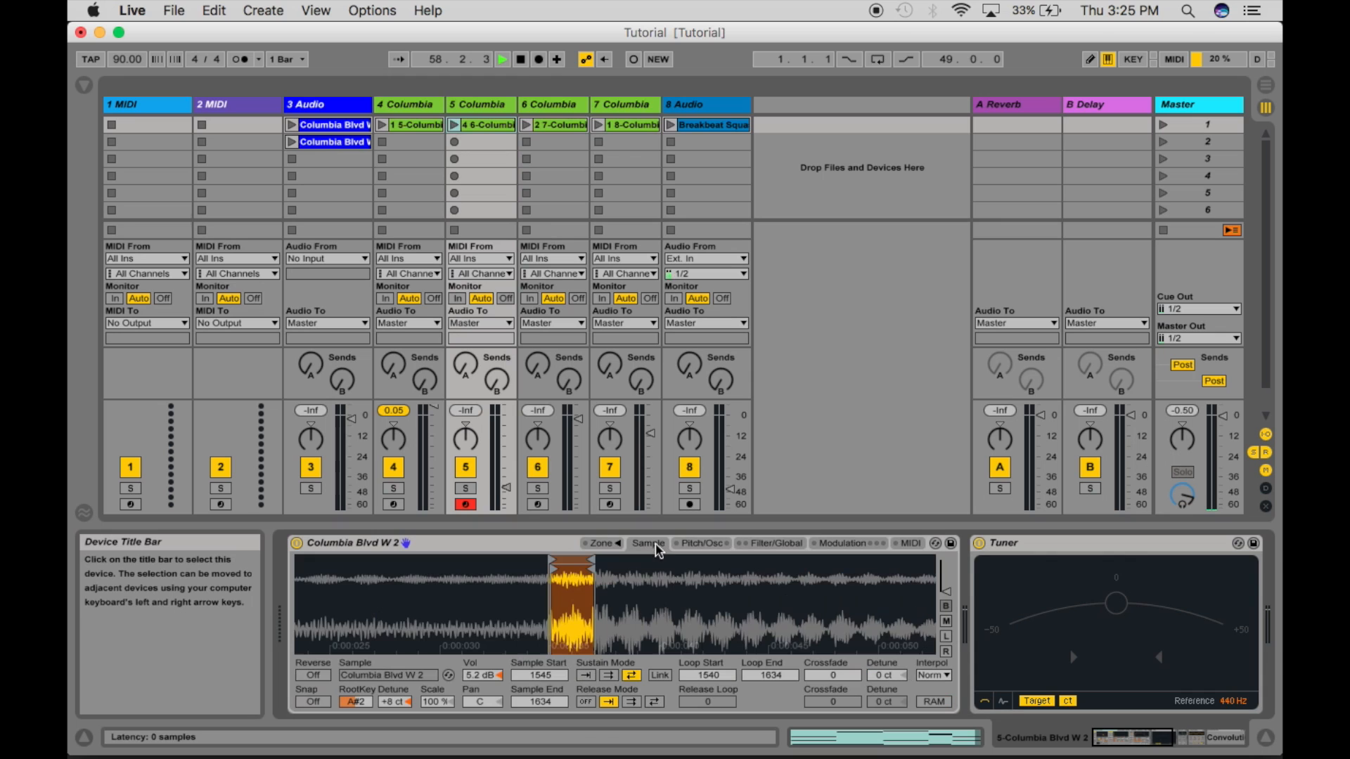
{"action": "left_click", "coordinate": [395, 702]}
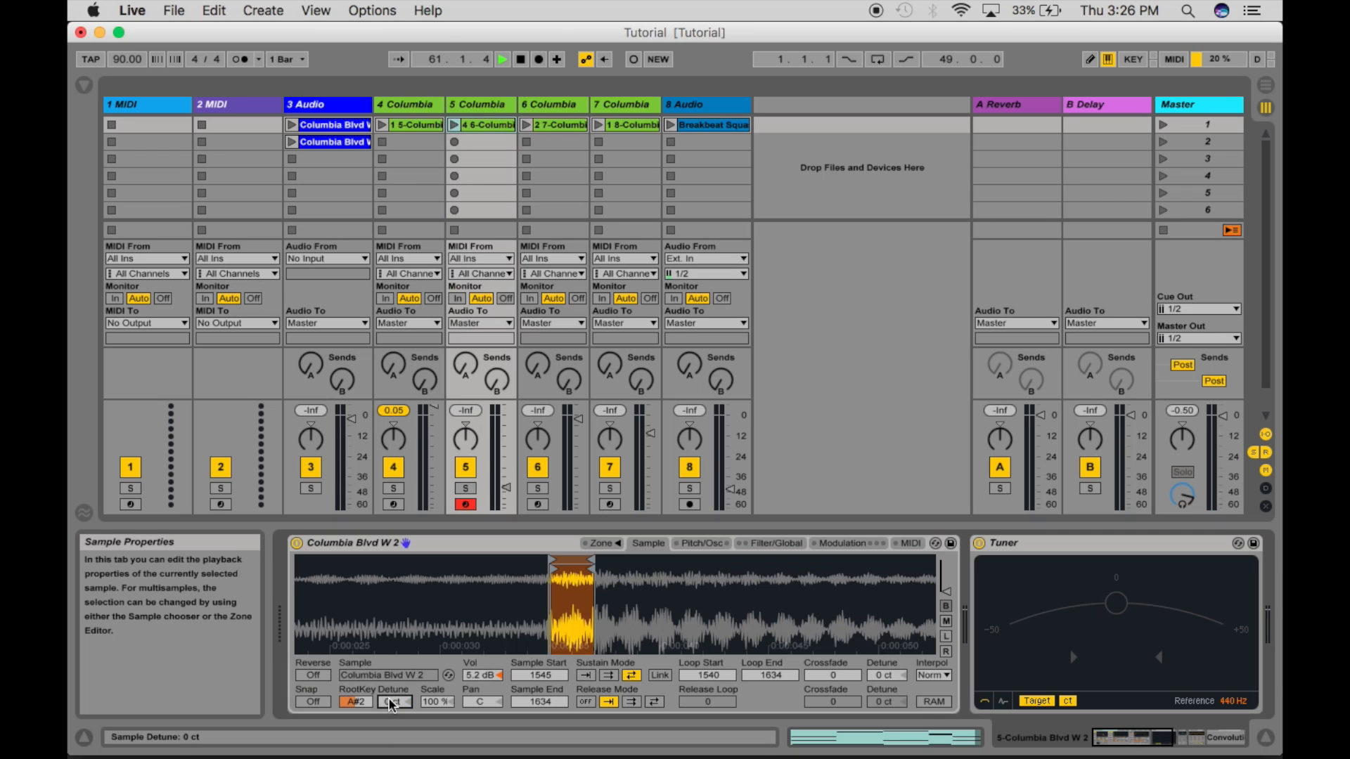
{"action": "key", "text": "x"}
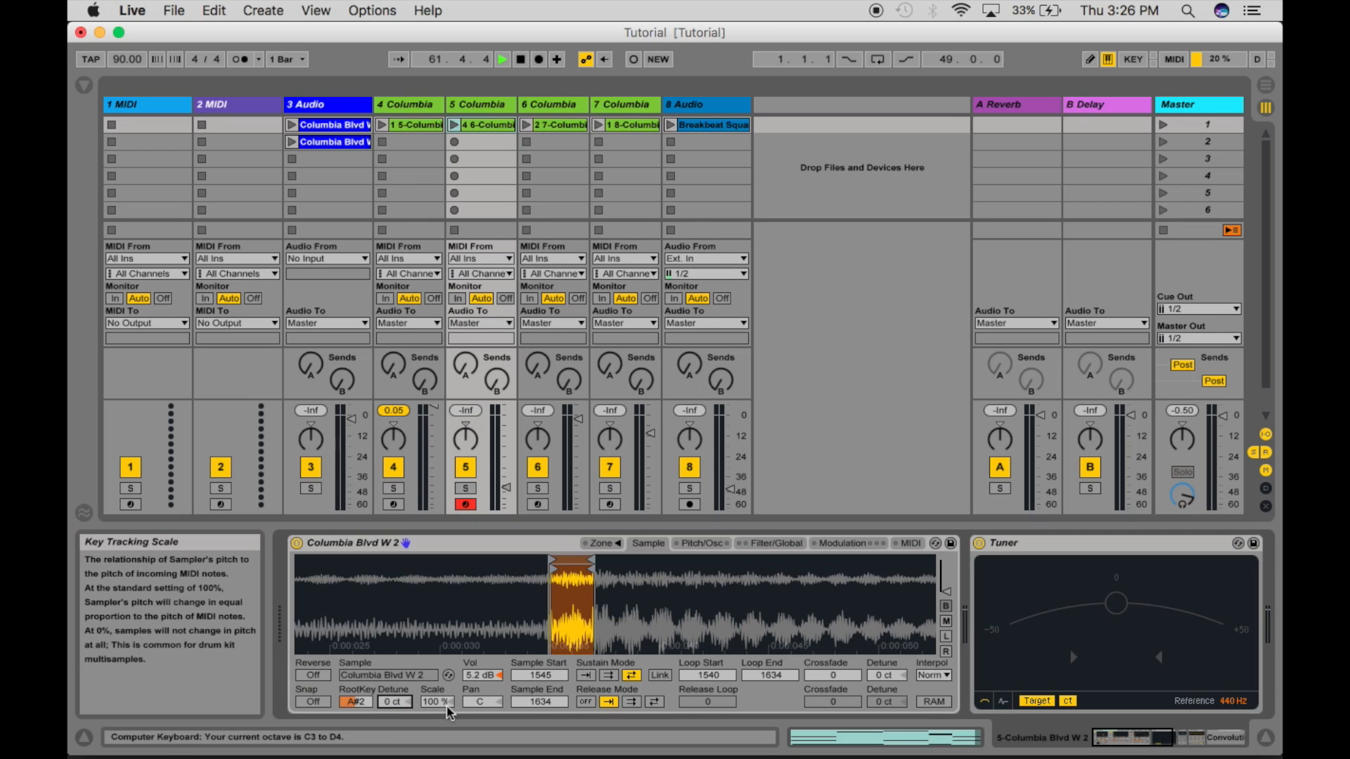
{"action": "key", "text": "a"}
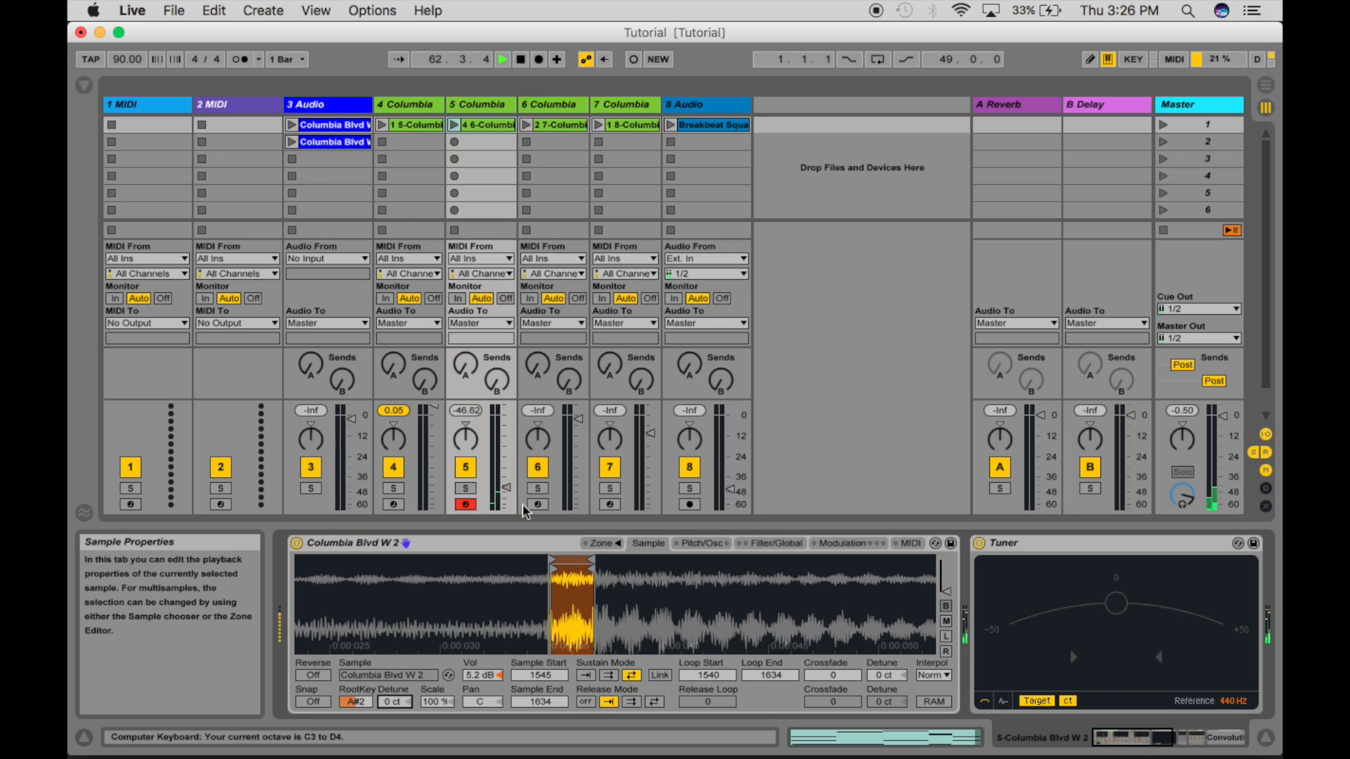
{"action": "left_click_drag", "start_coordinate": [506, 484], "coordinate": [507, 432]}
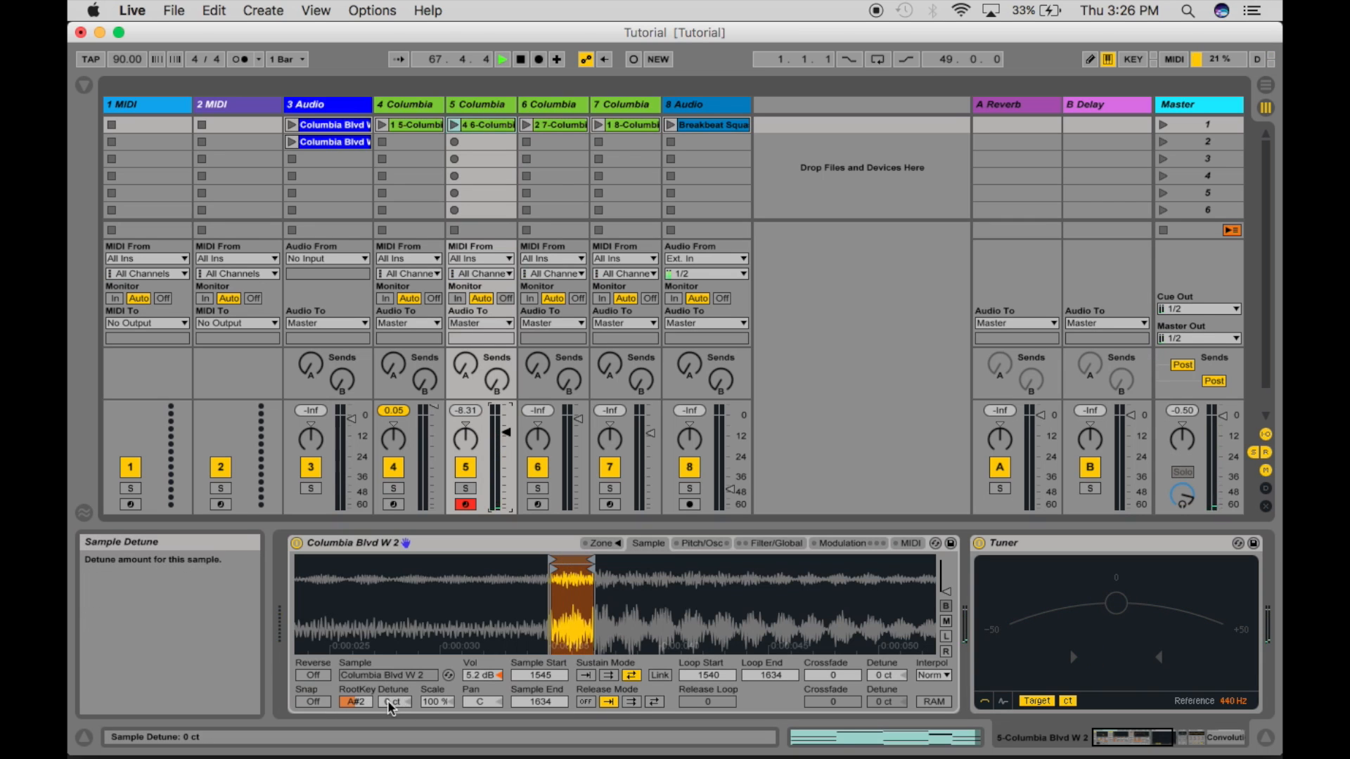
Point out the sample's root key and view its key range in the zone editor, closing the editor again.
{"action": "left_click", "coordinate": [351, 697]}
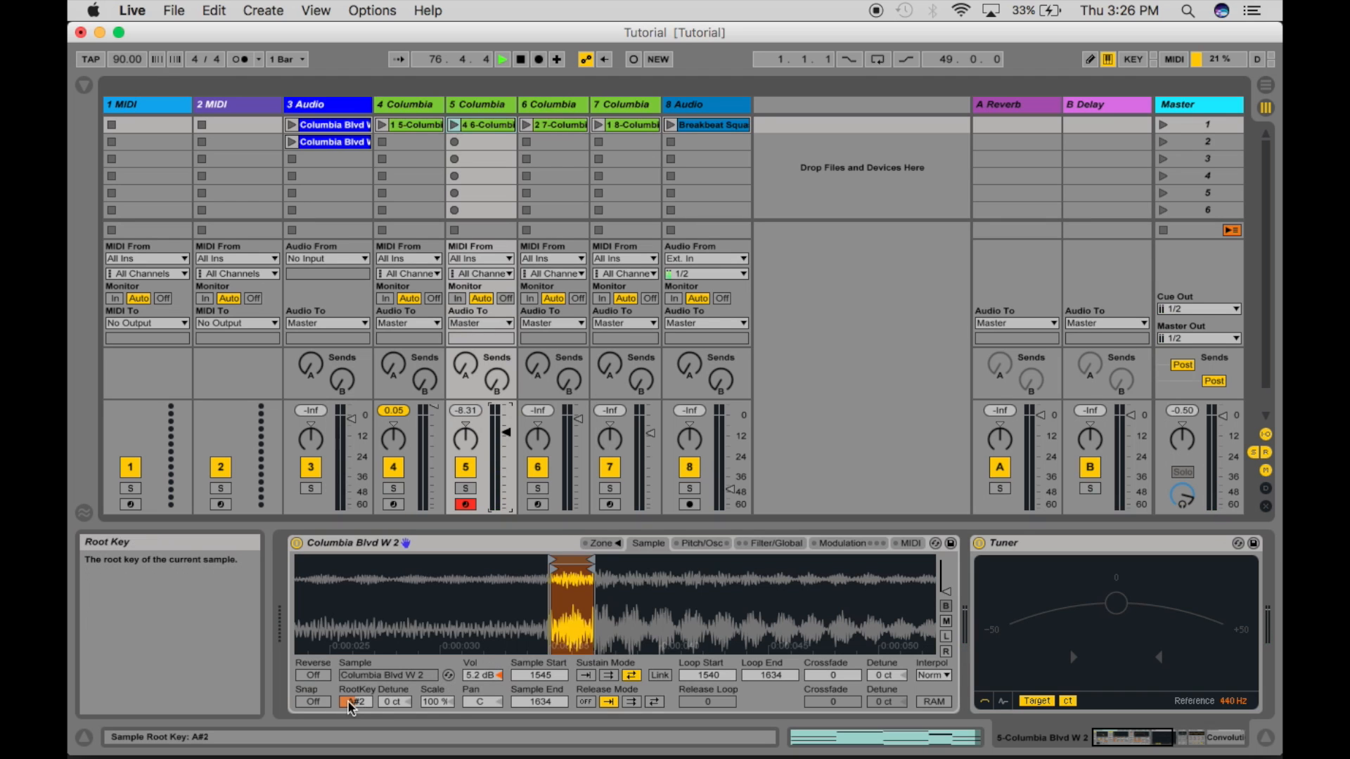
{"action": "left_click", "coordinate": [600, 543]}
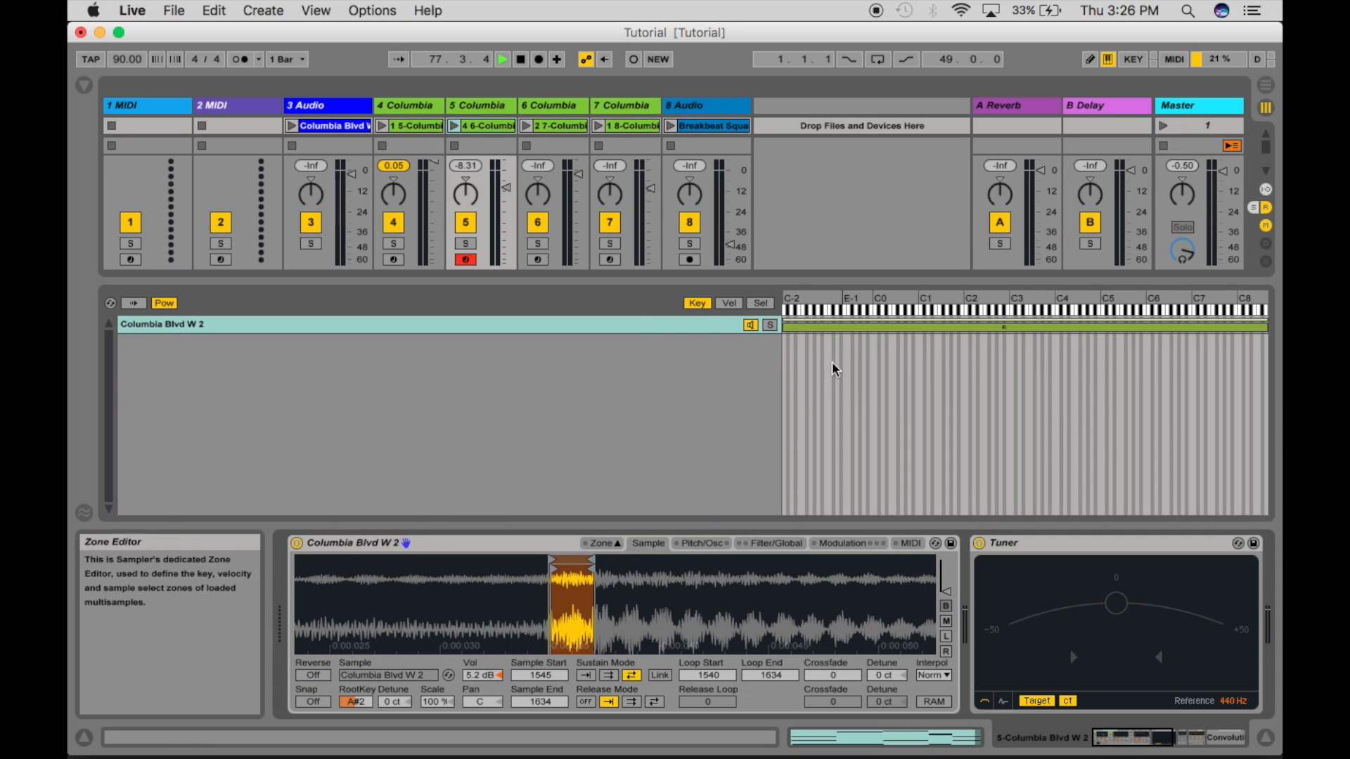
{"action": "left_click", "coordinate": [601, 544]}
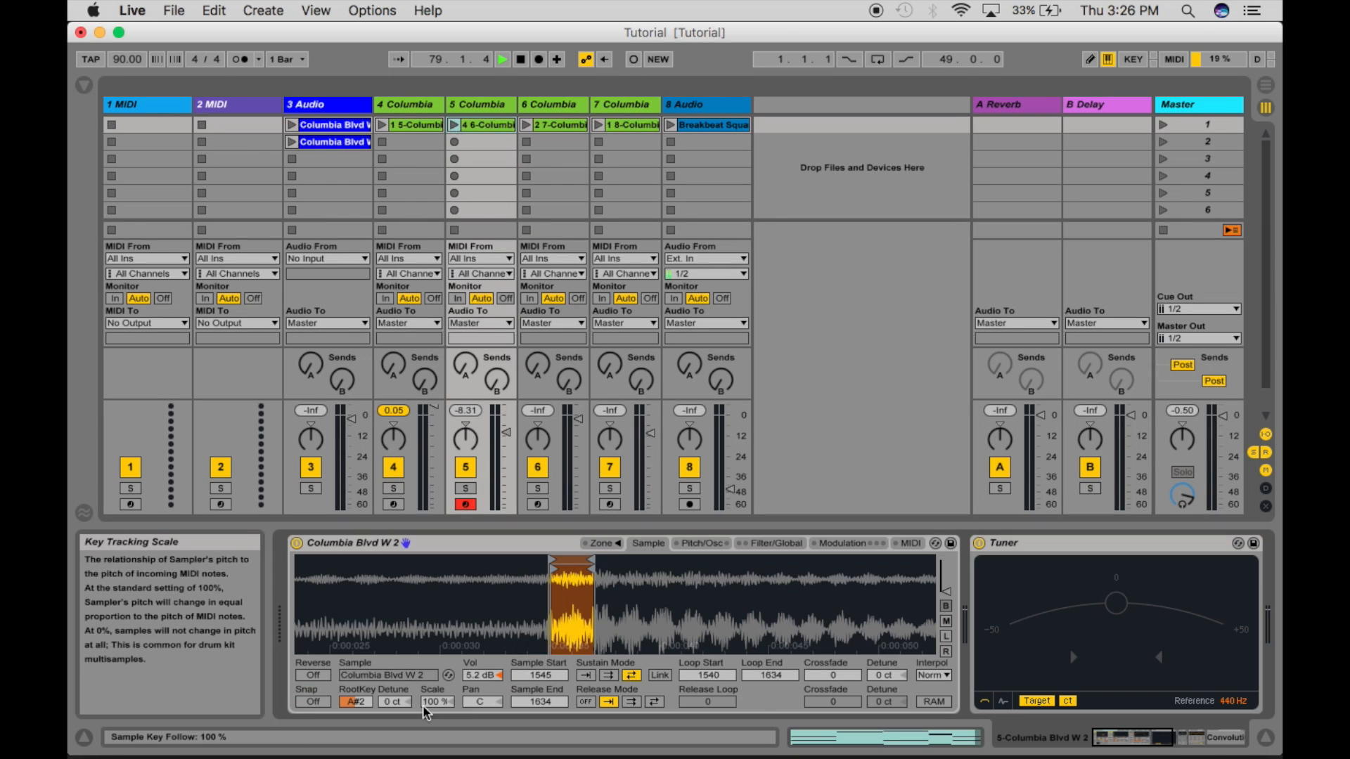
Play a C and set the sample's detune to +8 ct to tune it against the Tuner.
{"action": "key", "text": "a"}
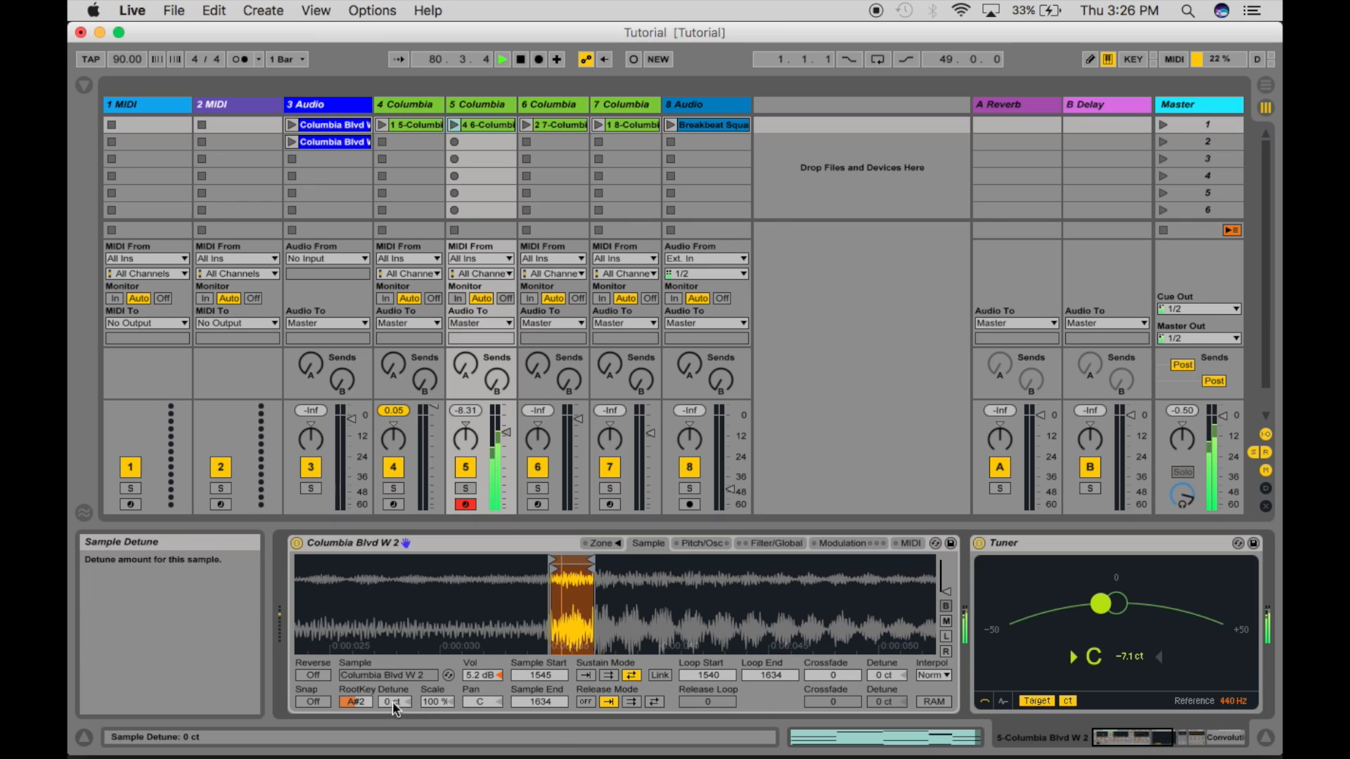
{"action": "left_click", "coordinate": [390, 703]}
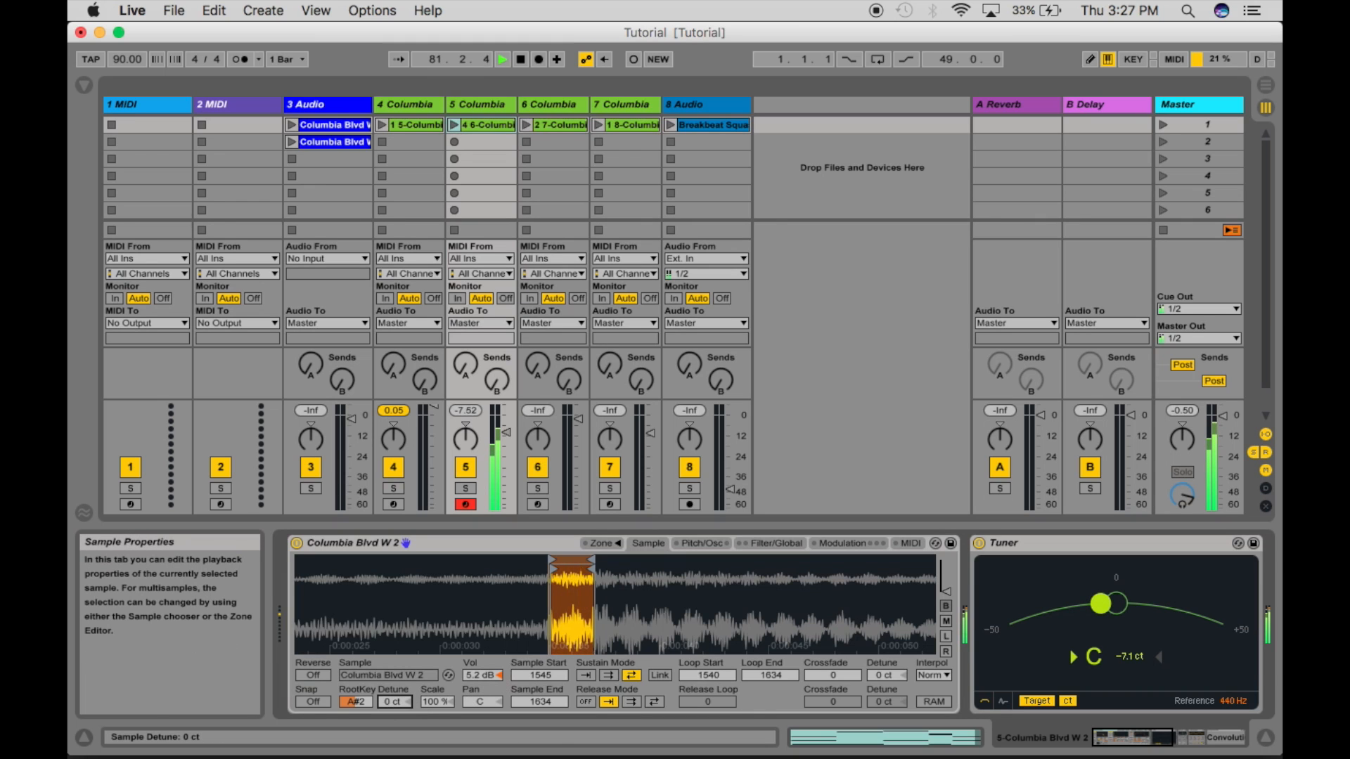
{"action": "left_click_drag", "start_coordinate": [389, 703], "coordinate": [389, 693]}
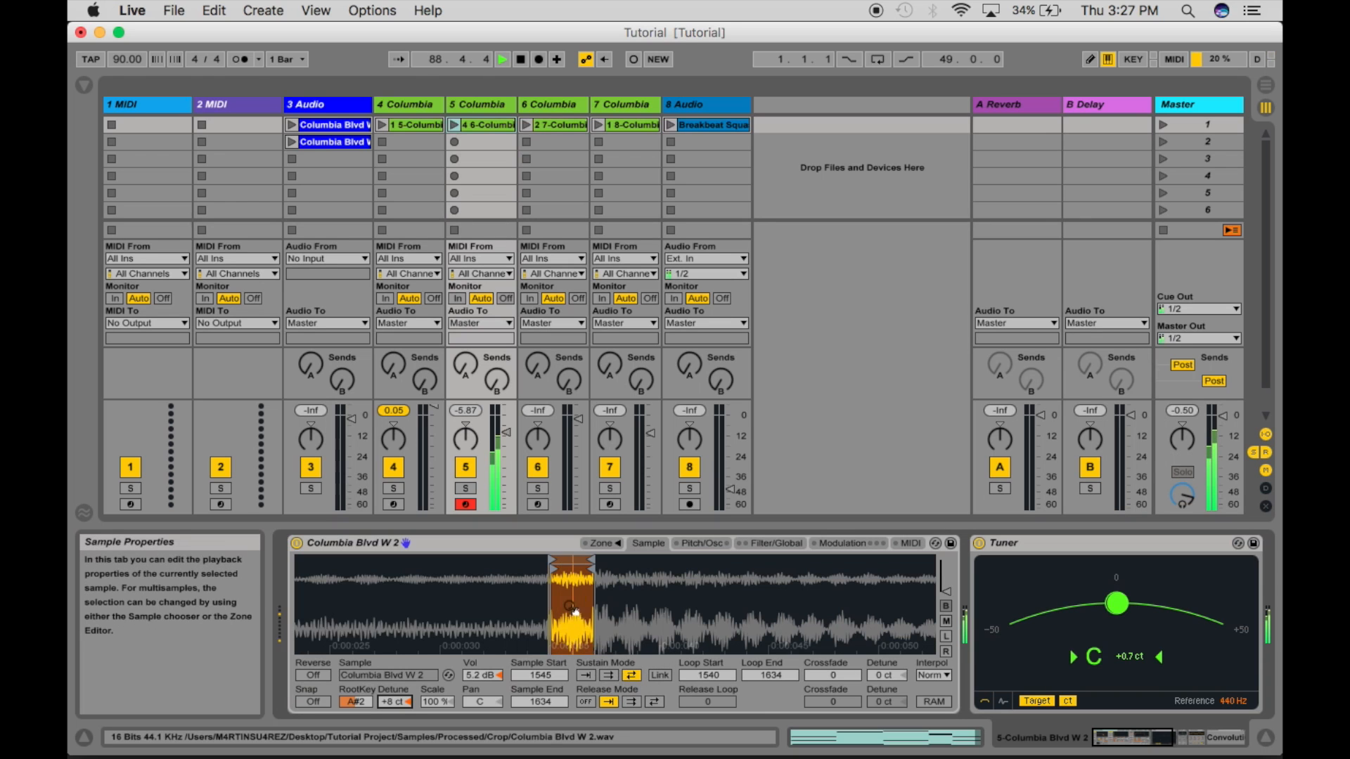
Switch on the oscillator of track 5's sampler and try its pitch envelope.
{"action": "left_click", "coordinate": [696, 544]}
{"action": "left_click", "coordinate": [321, 563]}
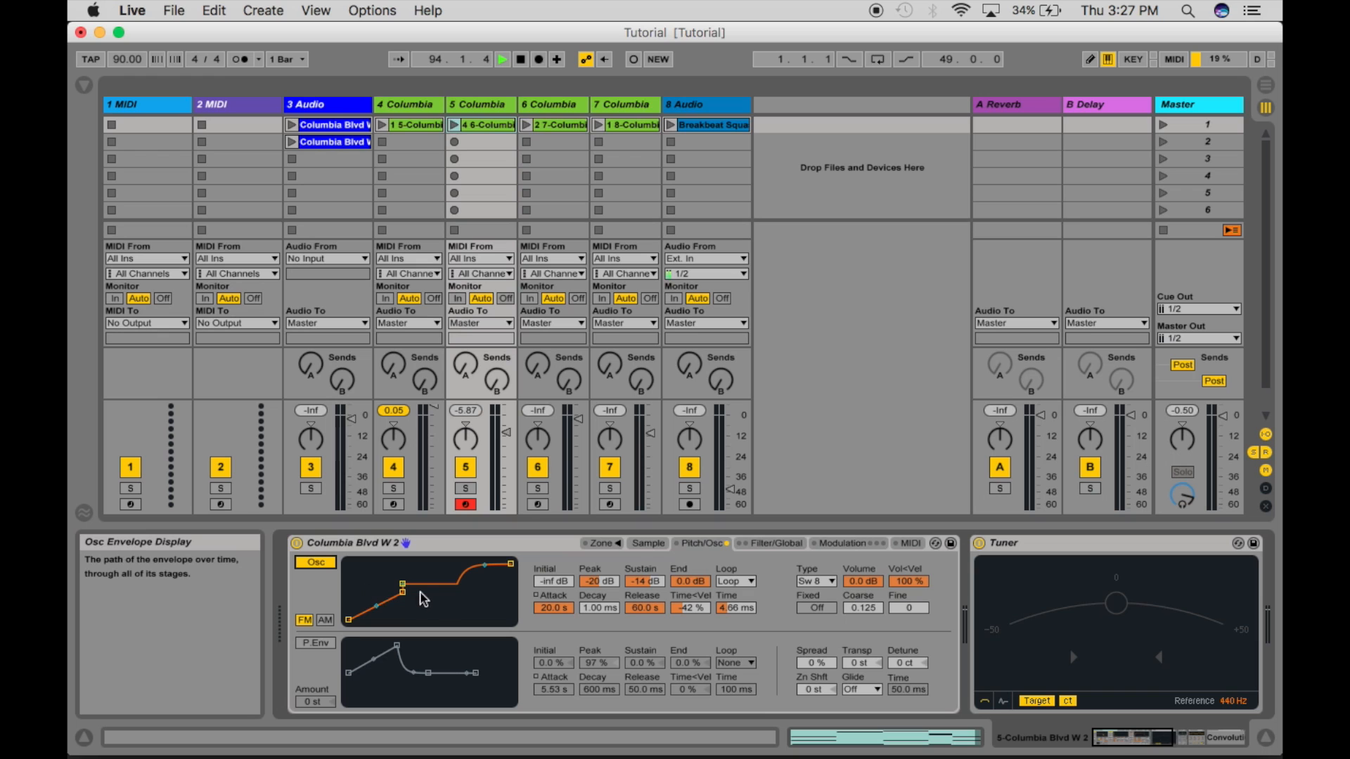
{"action": "left_click", "coordinate": [316, 643]}
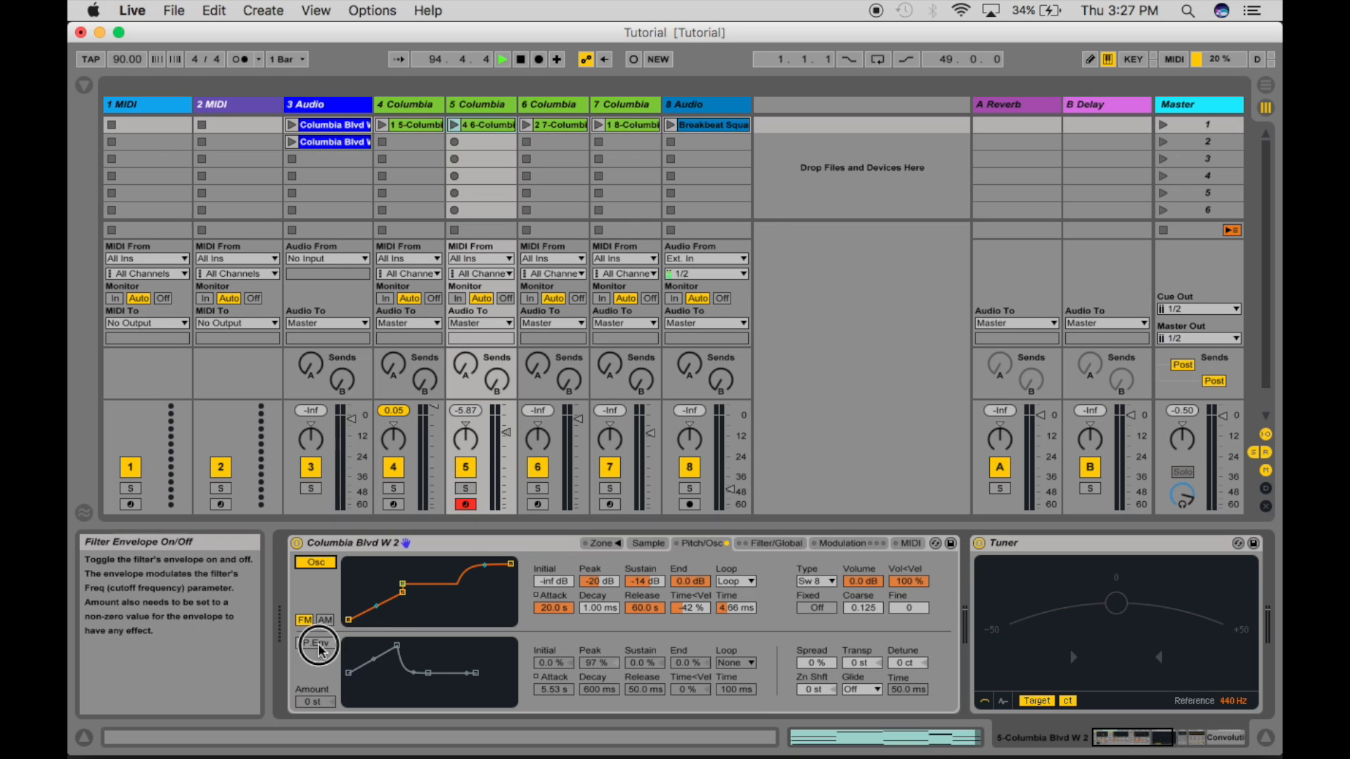
Compare track 5's sampler with its filter on and off, leave the filter on and raise the track volume to 0.6 dB.
{"action": "left_click", "coordinate": [776, 543]}
{"action": "left_click", "coordinate": [316, 561]}
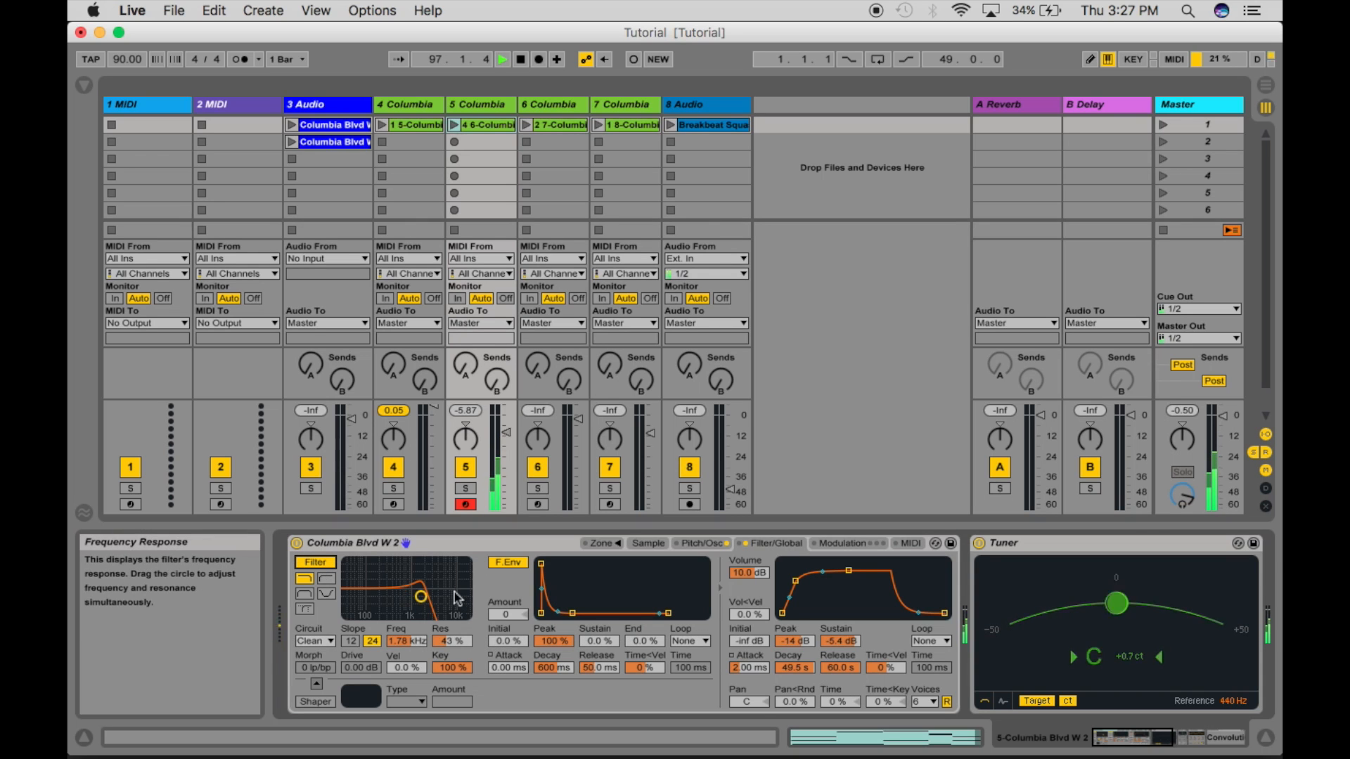
{"action": "left_click", "coordinate": [324, 563]}
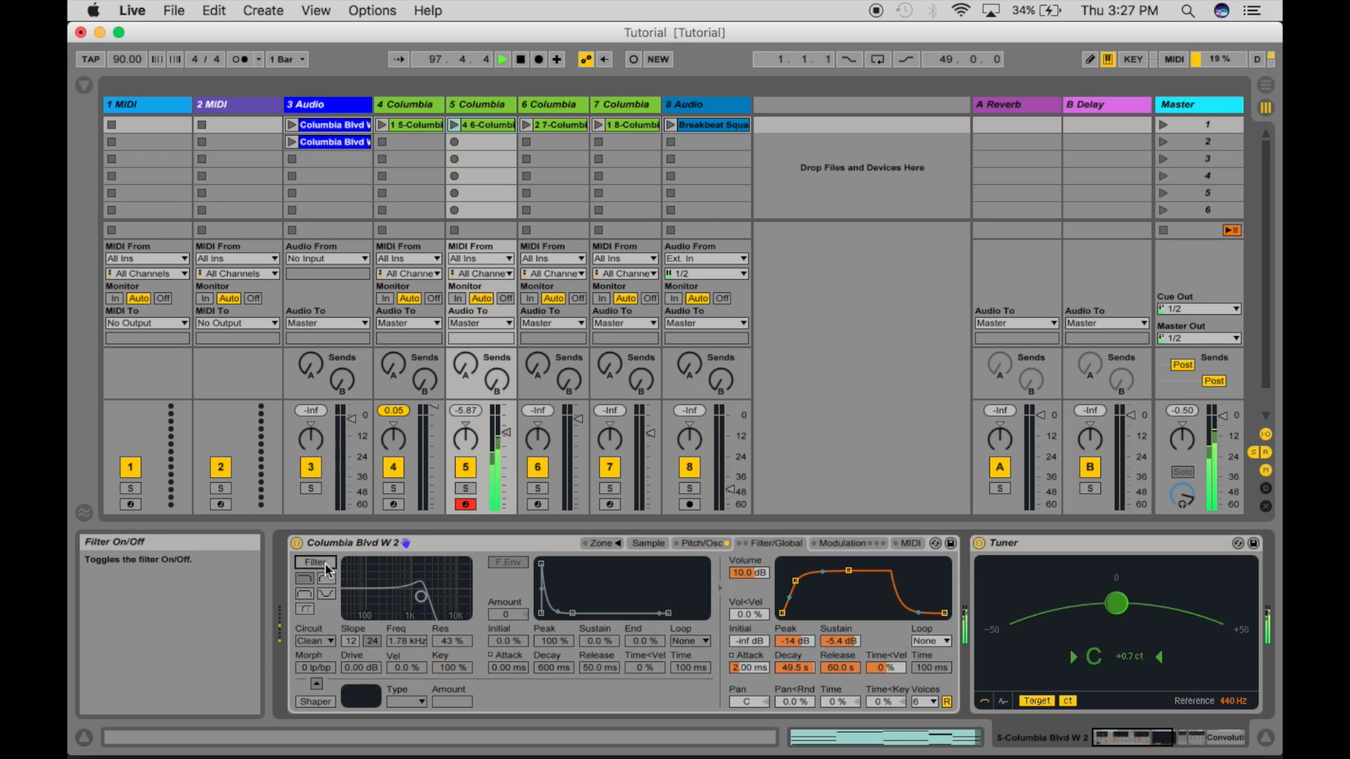
{"action": "left_click", "coordinate": [325, 563]}
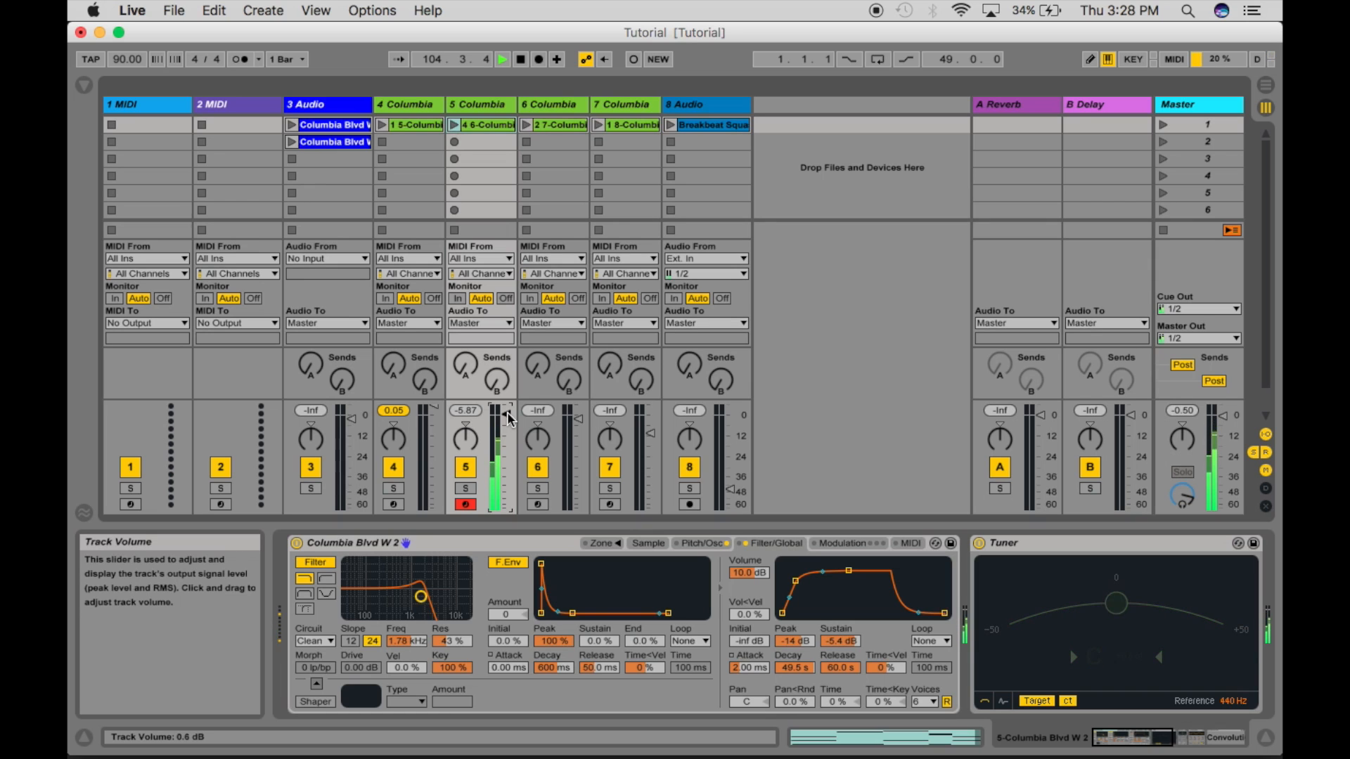
{"action": "key", "text": "z"}
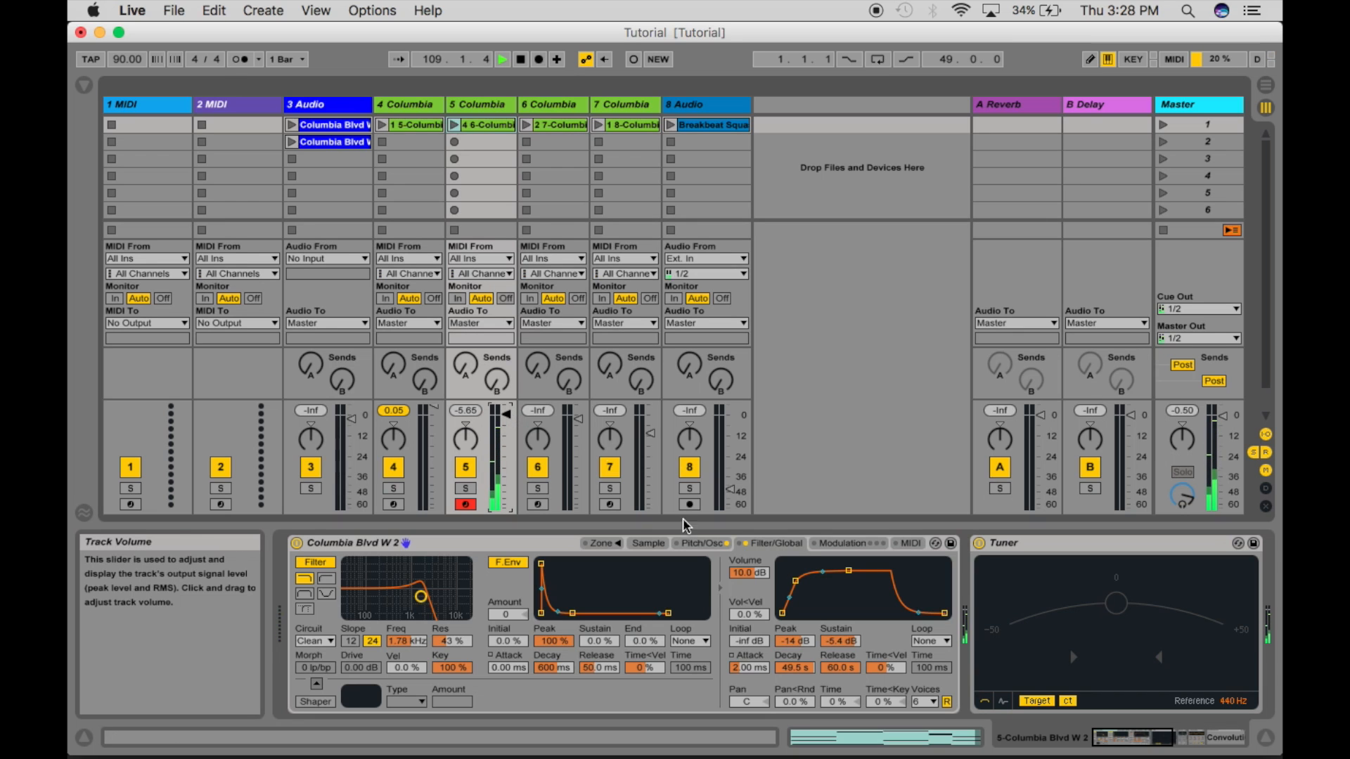
Switch on Around The Head and Convolution Reverb Pro on track 5 and audition the sampler through them.
{"action": "scroll", "coordinate": [960, 574], "scroll_direction": "right", "scroll_amount": 10}
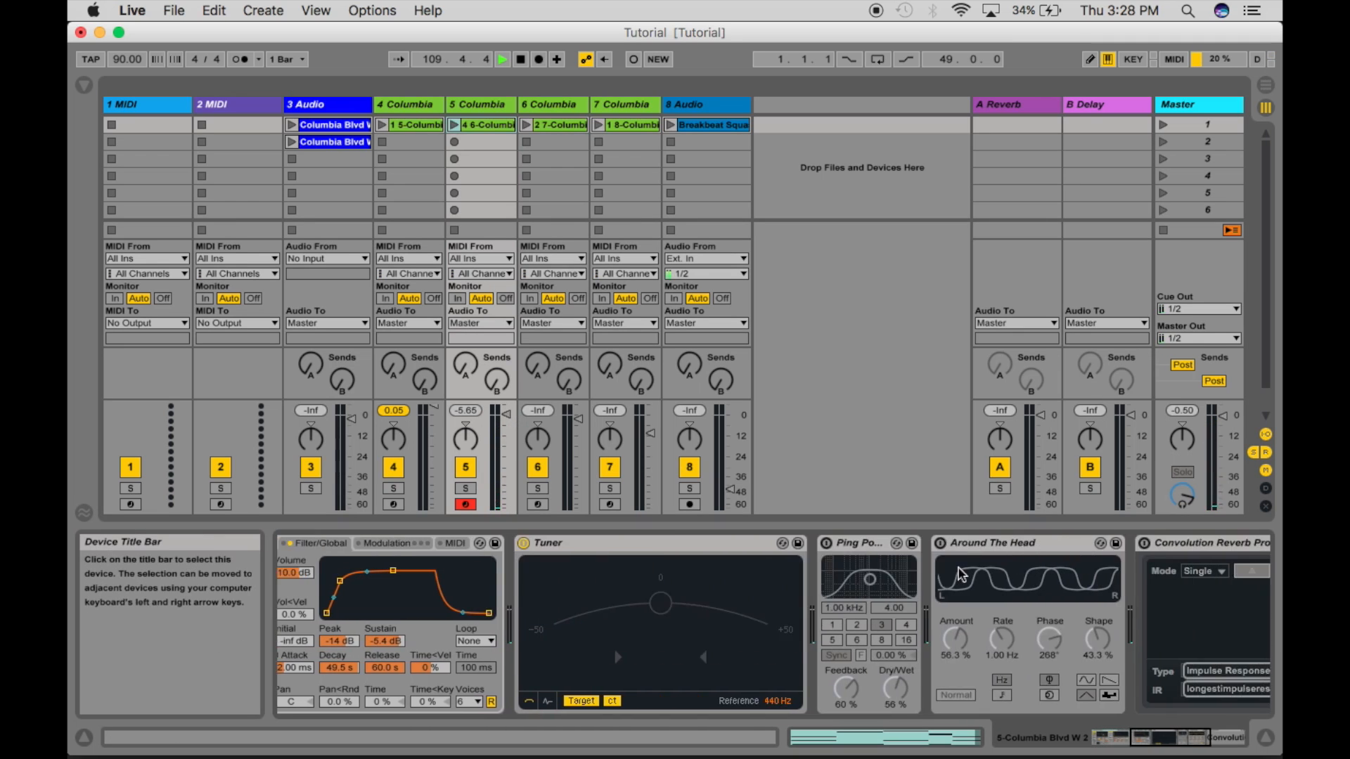
{"action": "left_click", "coordinate": [825, 543]}
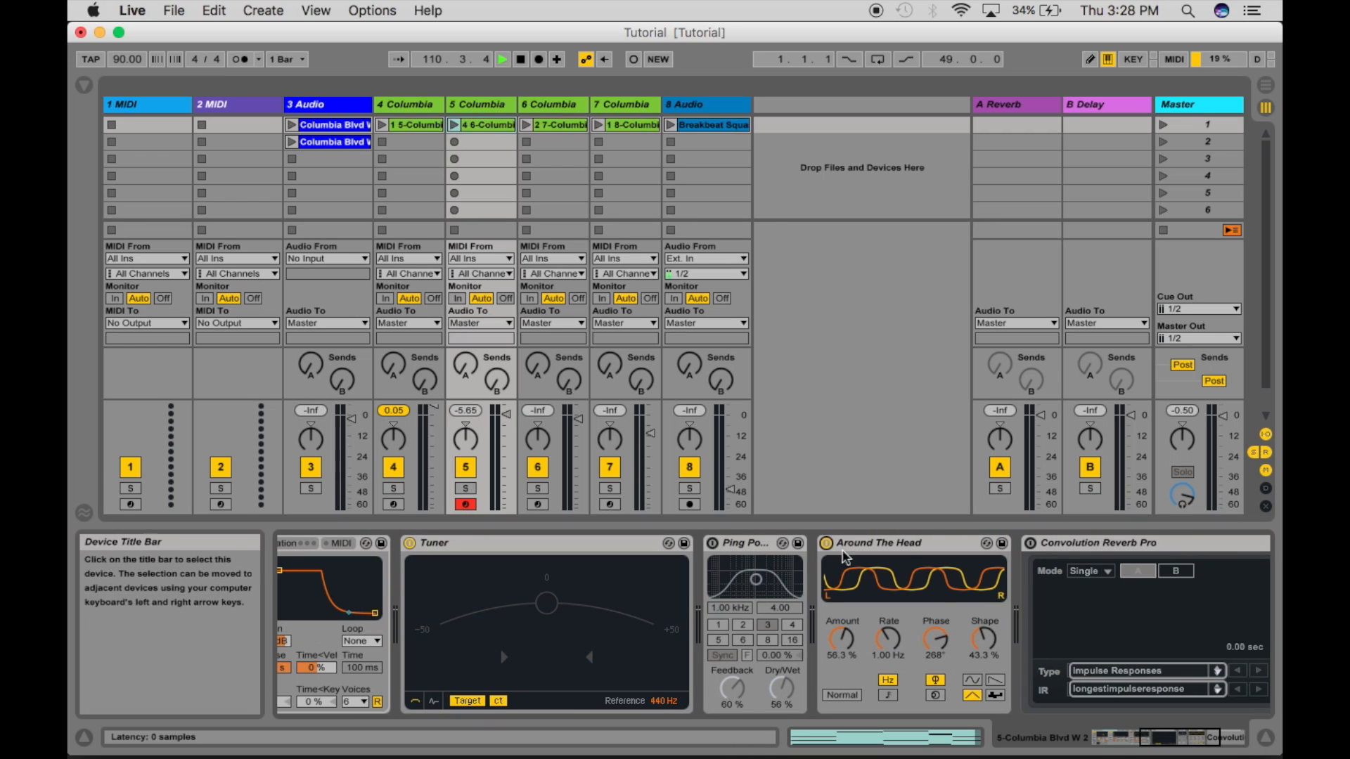
{"action": "scroll", "coordinate": [970, 622], "scroll_direction": "right", "scroll_amount": 3}
{"action": "scroll", "coordinate": [970, 624], "scroll_direction": "right", "scroll_amount": 3}
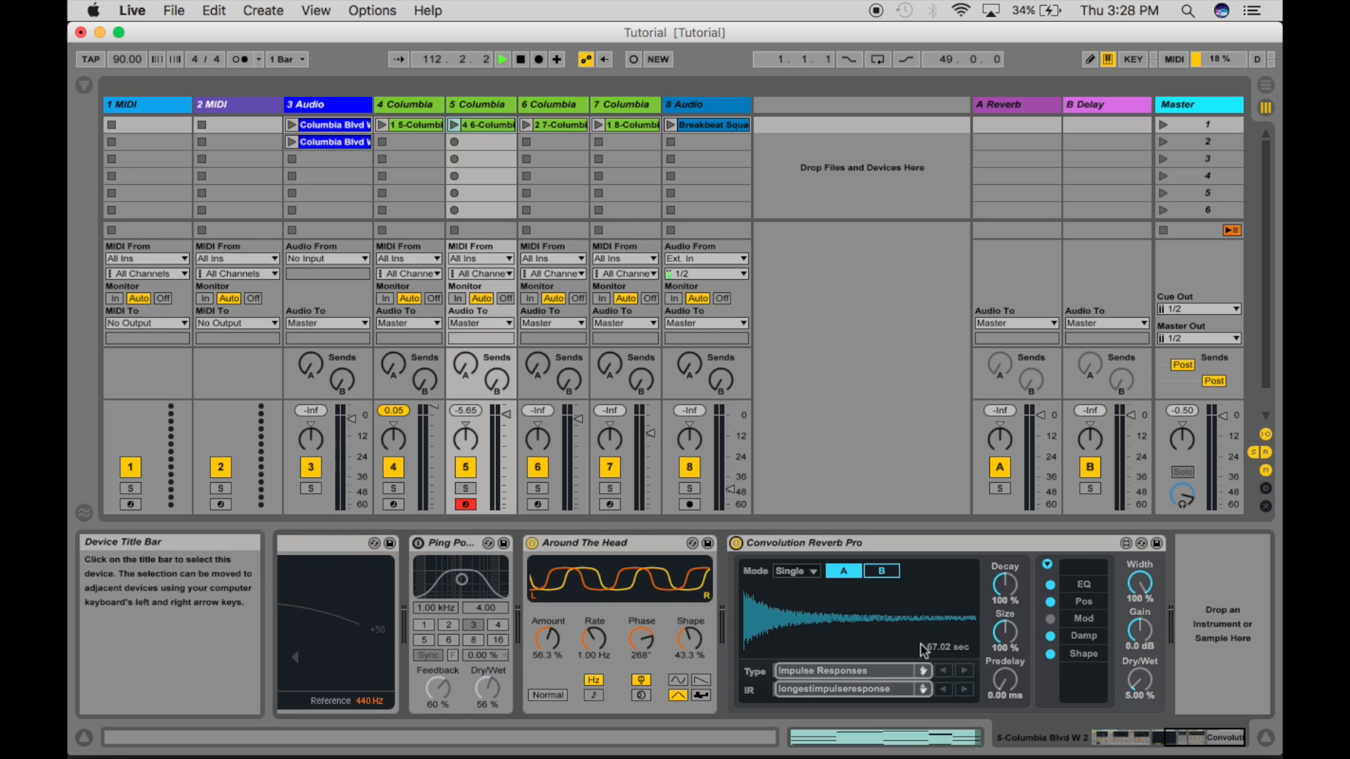
{"action": "scroll", "coordinate": [765, 613], "scroll_direction": "left", "scroll_amount": 5}
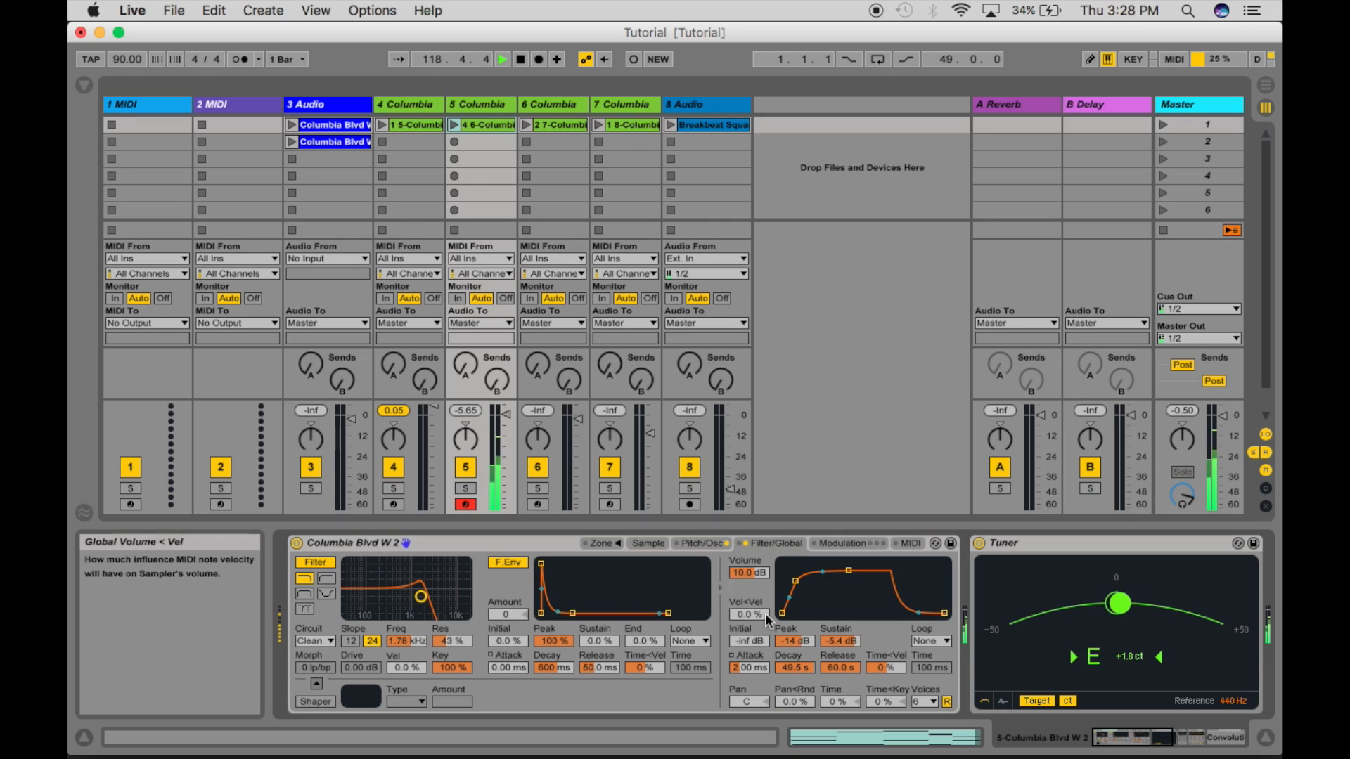
{"action": "key", "text": "z"}
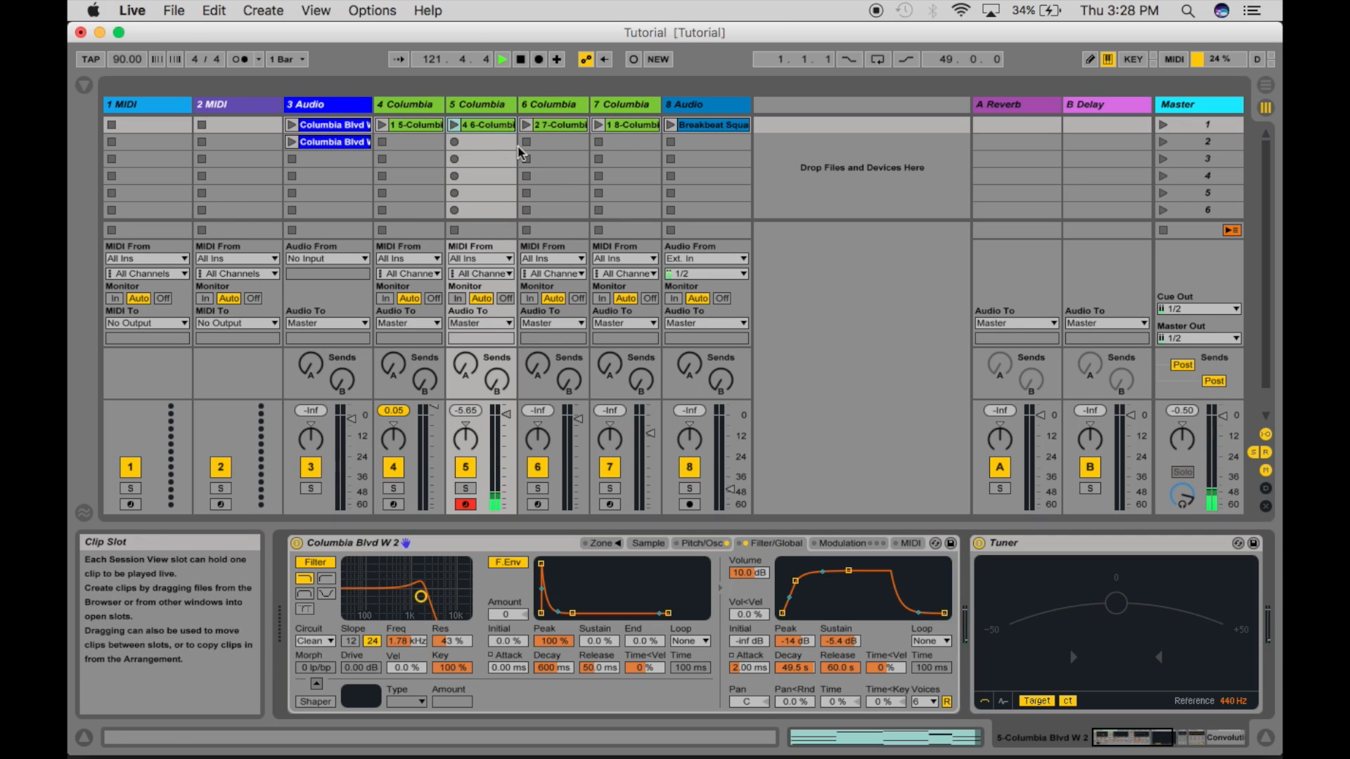
Disarm track 5 and bring up the sample waveform of the sampler on track 6.
{"action": "left_click", "coordinate": [466, 504]}
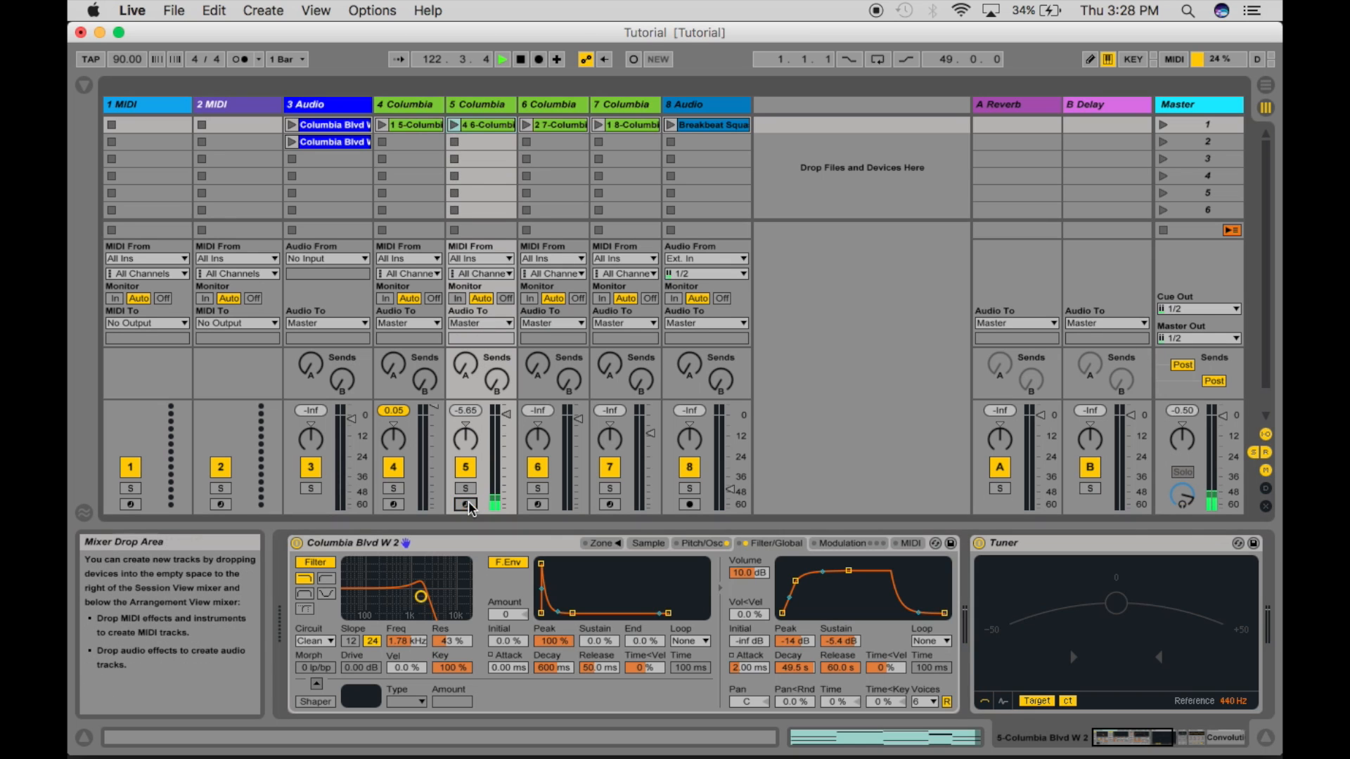
{"action": "left_click", "coordinate": [550, 109]}
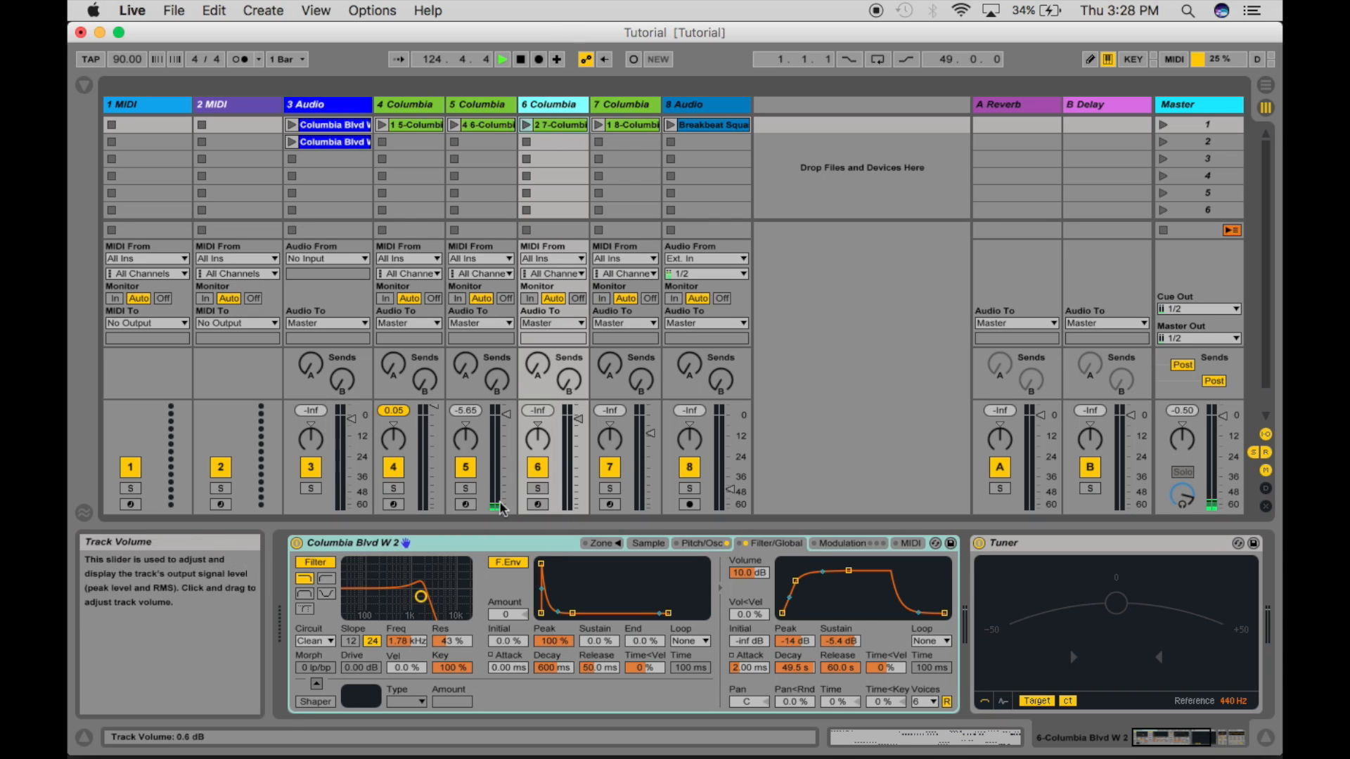
{"action": "left_click", "coordinate": [644, 544]}
Examine the loop region up close in track 6's sample waveform.
{"action": "left_click_drag", "start_coordinate": [399, 590], "coordinate": [492, 591]}
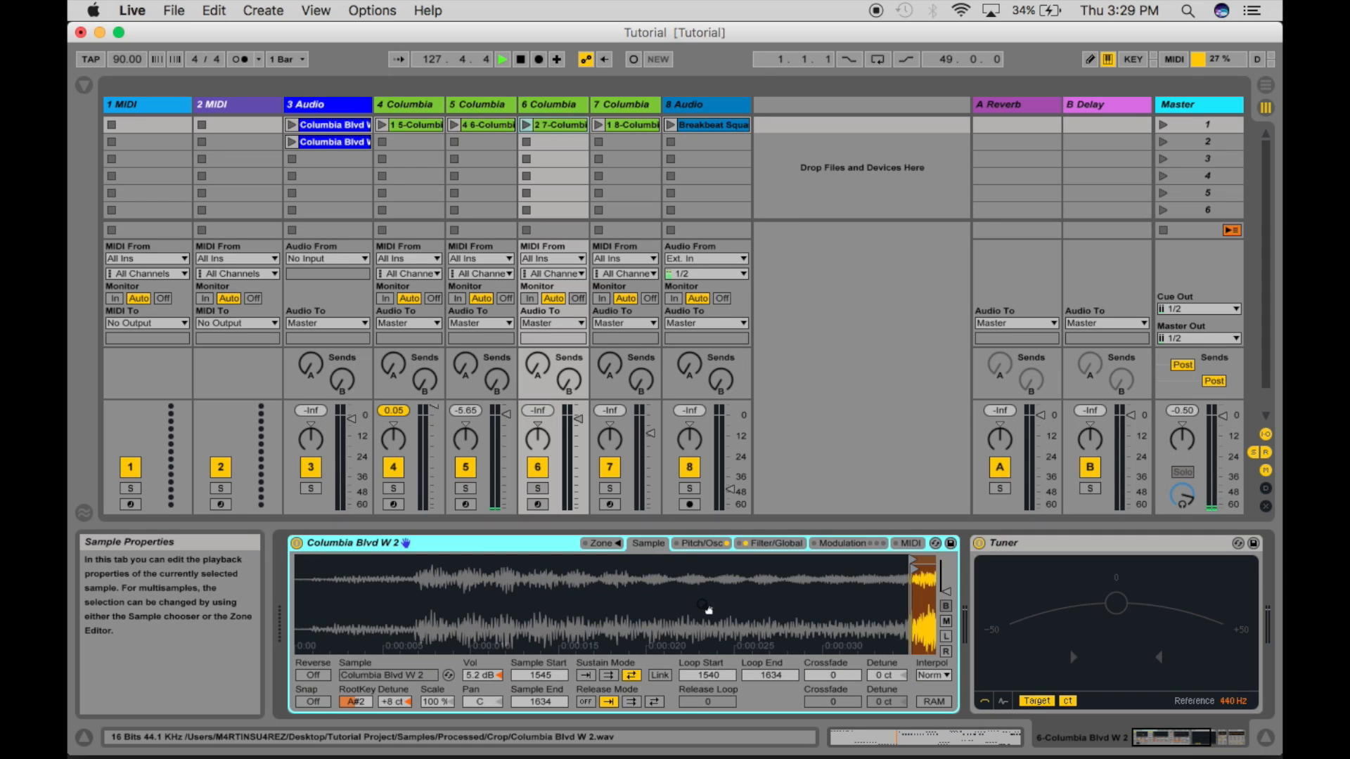
{"action": "left_click_drag", "start_coordinate": [707, 609], "coordinate": [454, 609]}
{"action": "left_click_drag", "start_coordinate": [731, 593], "coordinate": [678, 607]}
{"action": "scroll", "coordinate": [768, 609], "scroll_direction": "right", "scroll_amount": 5}
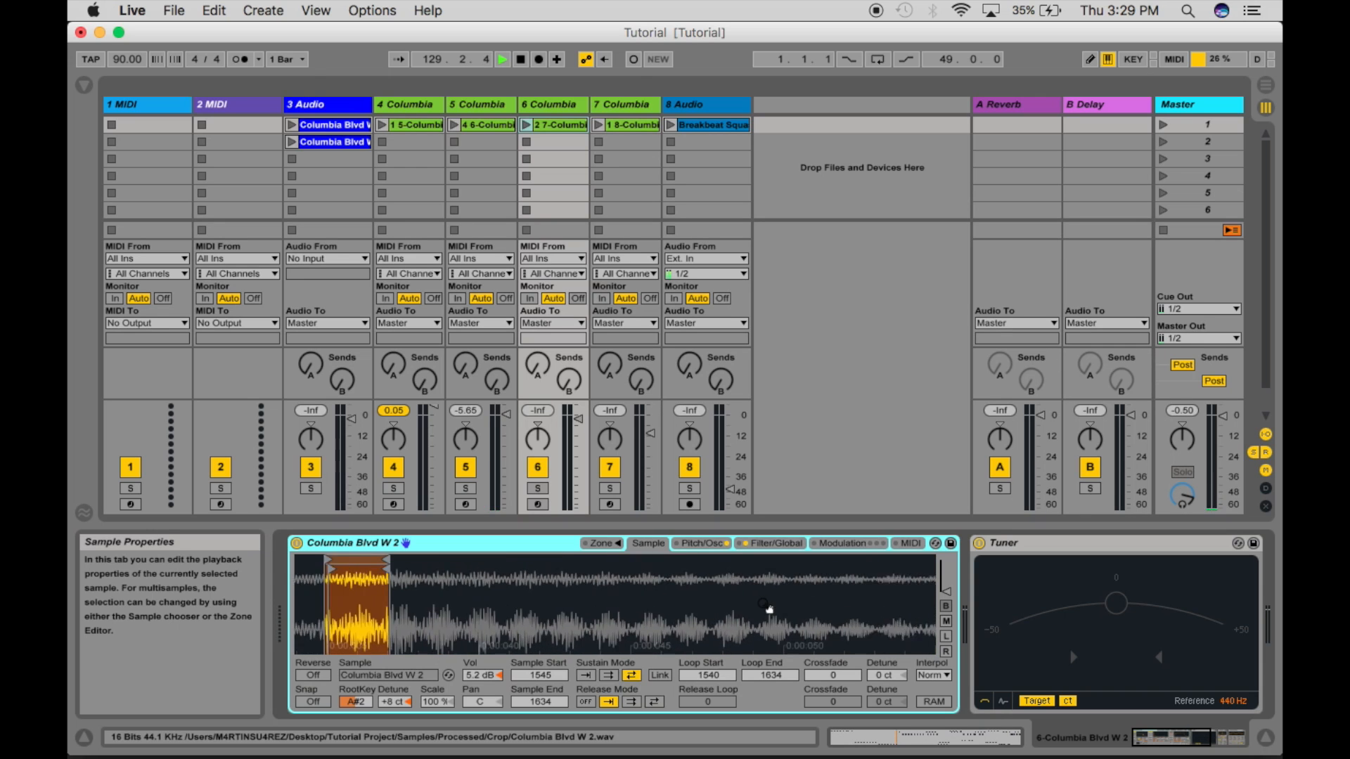
Arm track 6 and audition its sampler through the Ping Pong Delay and Around The Head effects.
{"action": "scroll", "coordinate": [1085, 591], "scroll_direction": "right", "scroll_amount": 6}
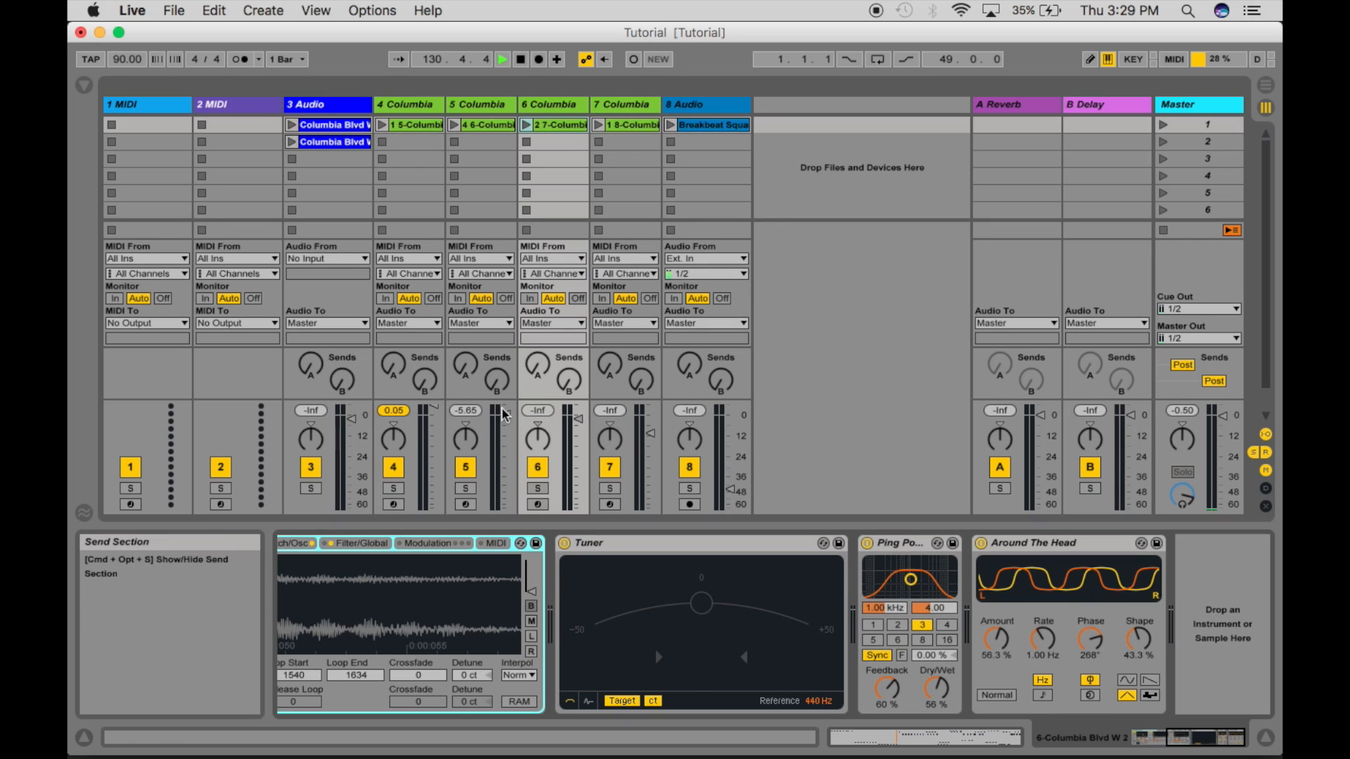
{"action": "left_click", "coordinate": [537, 505]}
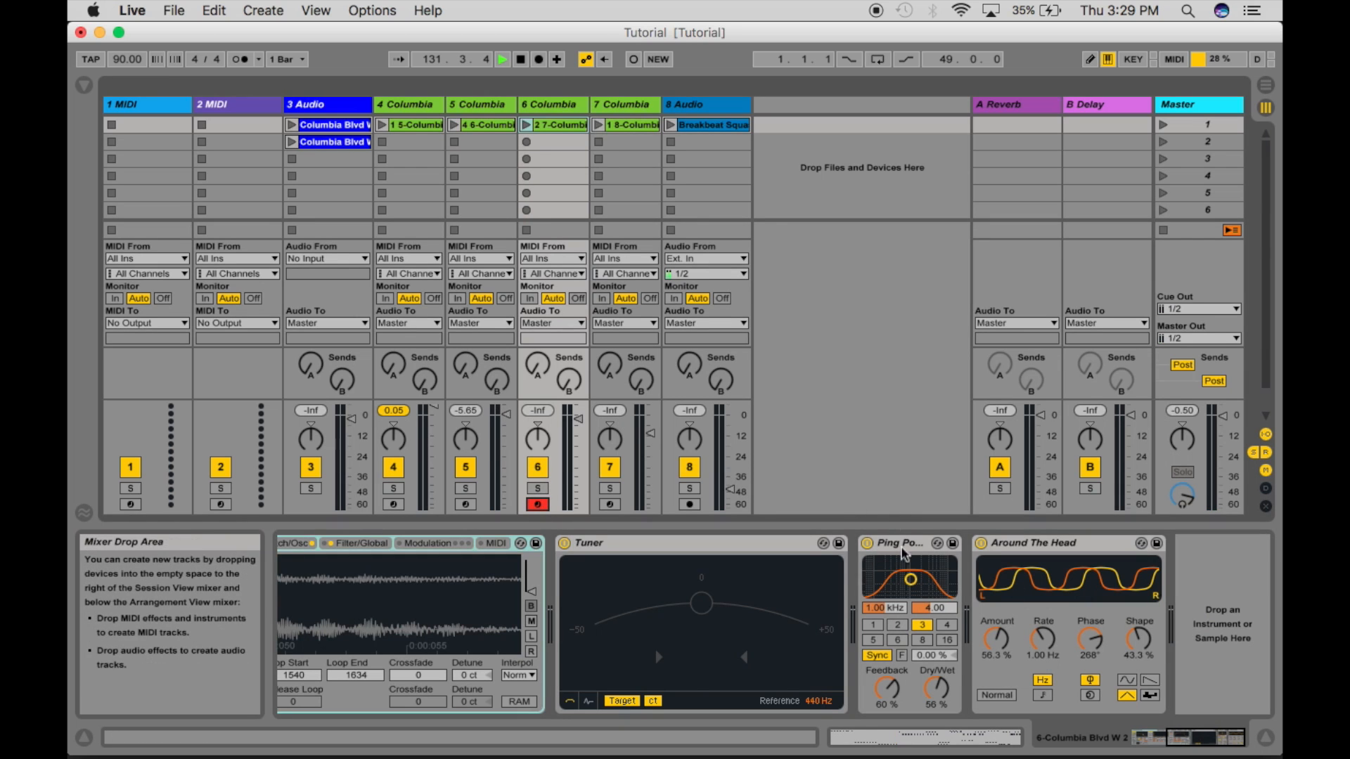
{"action": "key", "text": "z"}
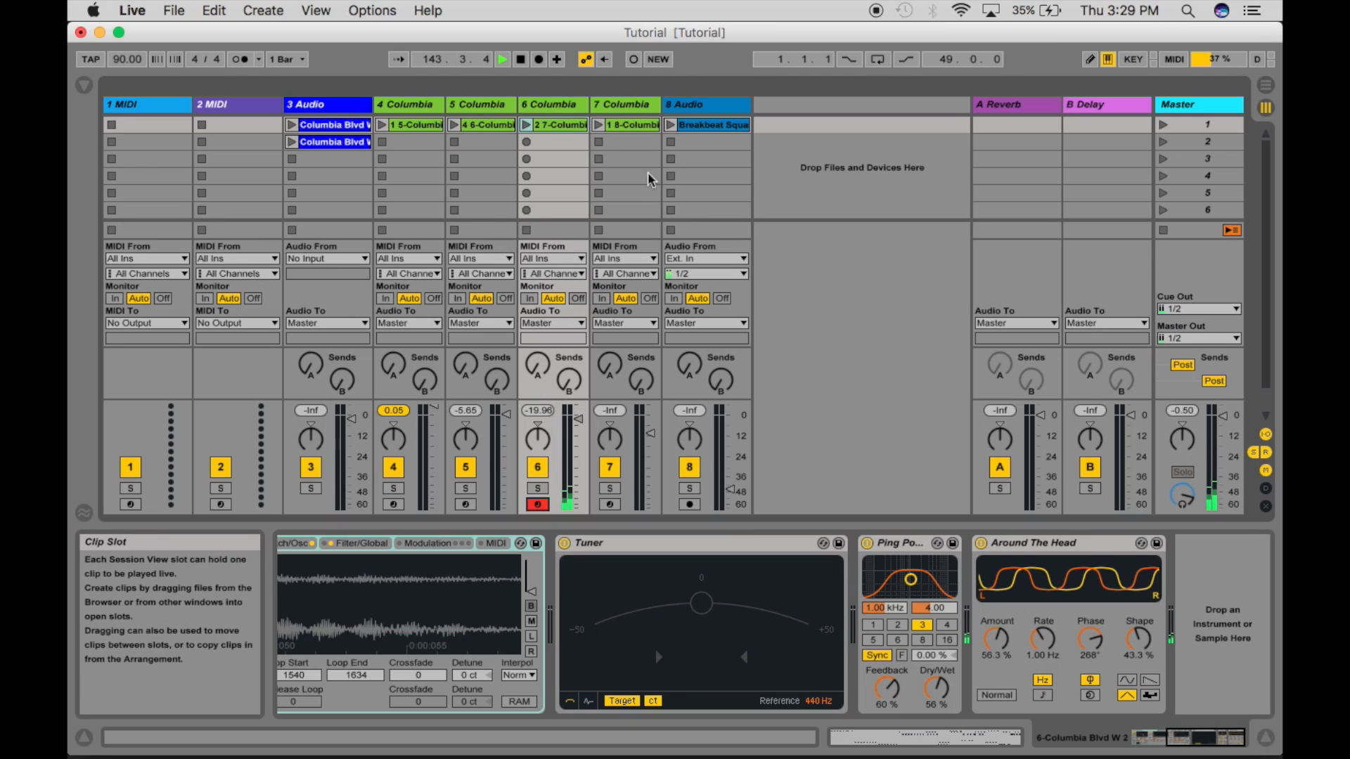
Select track 7 and examine the loop region up close in its sample waveform.
{"action": "left_click", "coordinate": [612, 110]}
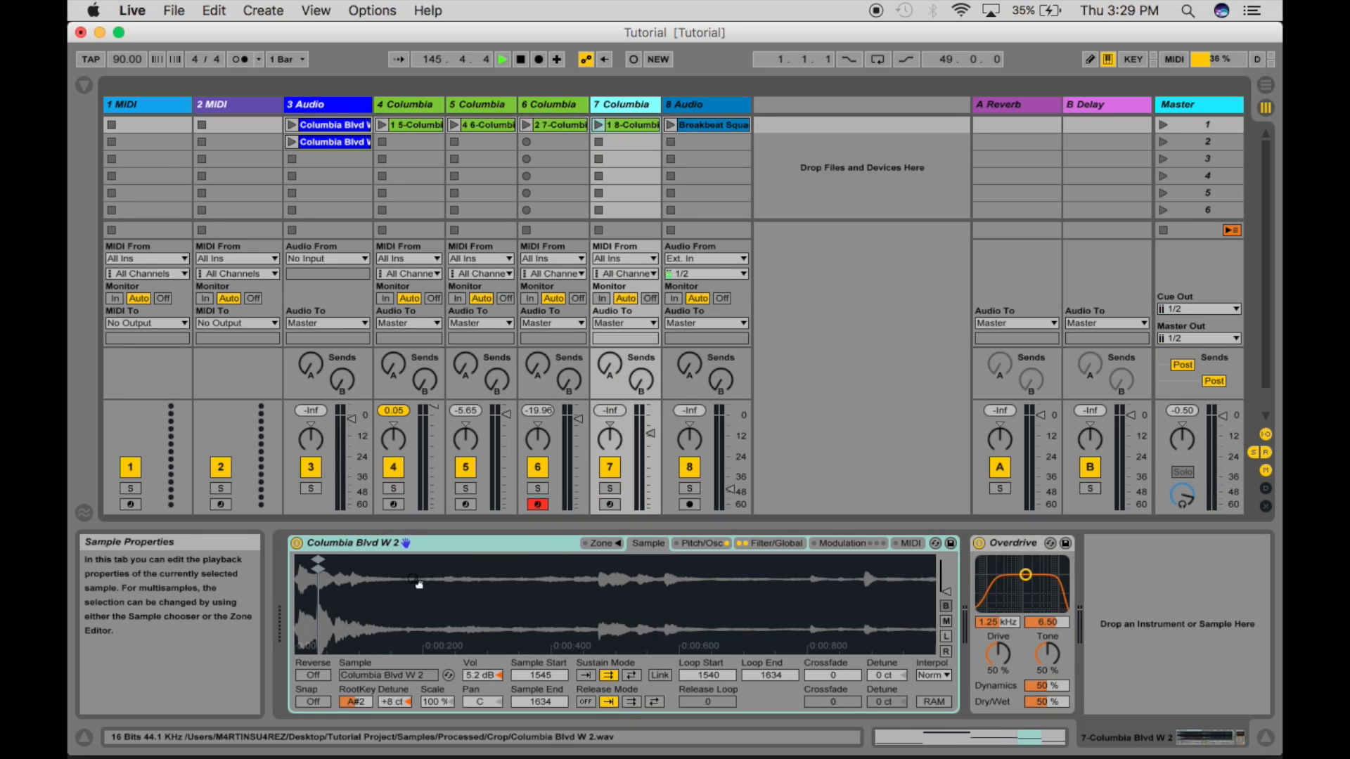
{"action": "mouse_move", "coordinate": [417, 583]}
{"action": "left_mouse_down"}
{"action": "mouse_move", "coordinate": [417, 625]}
{"action": "mouse_move", "coordinate": [478, 584]}
{"action": "mouse_move", "coordinate": [461, 614]}
{"action": "mouse_move", "coordinate": [475, 614]}
{"action": "mouse_move", "coordinate": [468, 599]}
{"action": "left_mouse_up"}
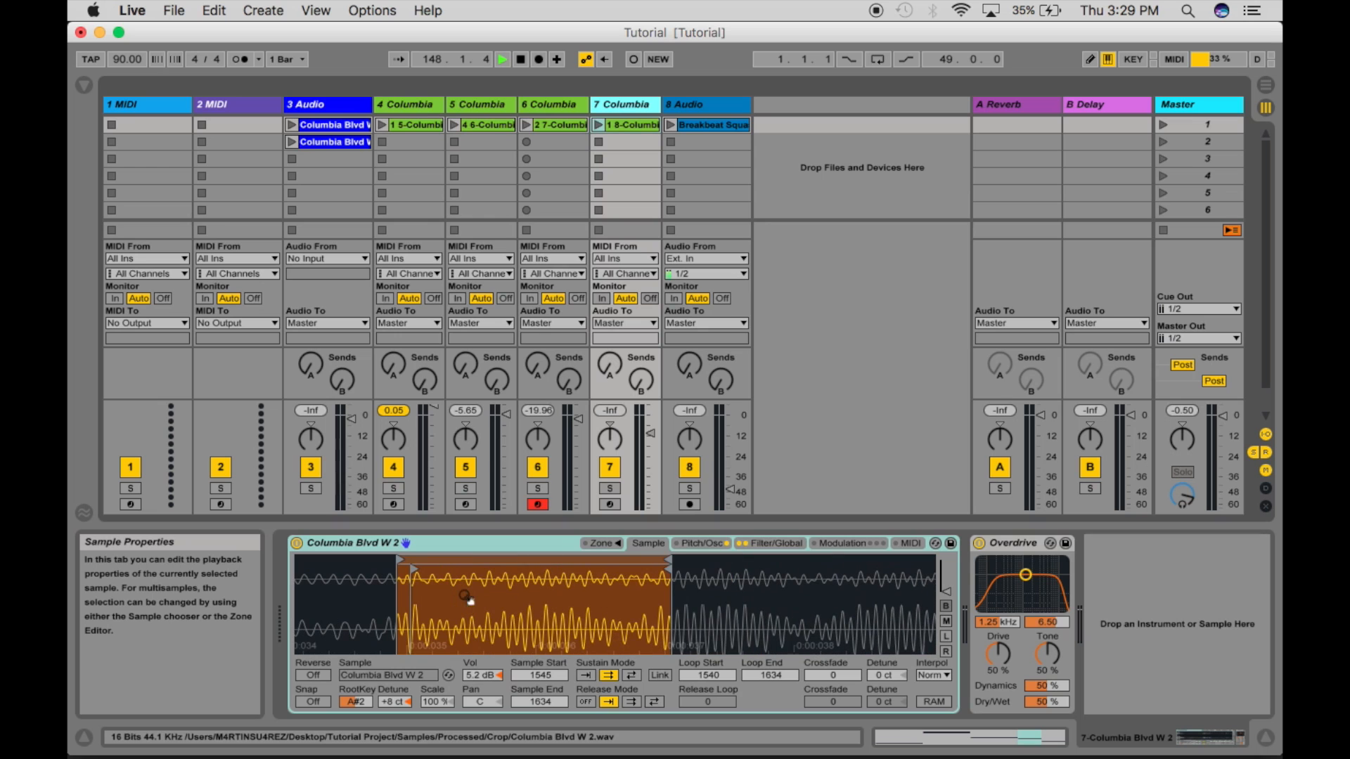
{"action": "left_click_drag", "start_coordinate": [703, 592], "coordinate": [701, 550]}
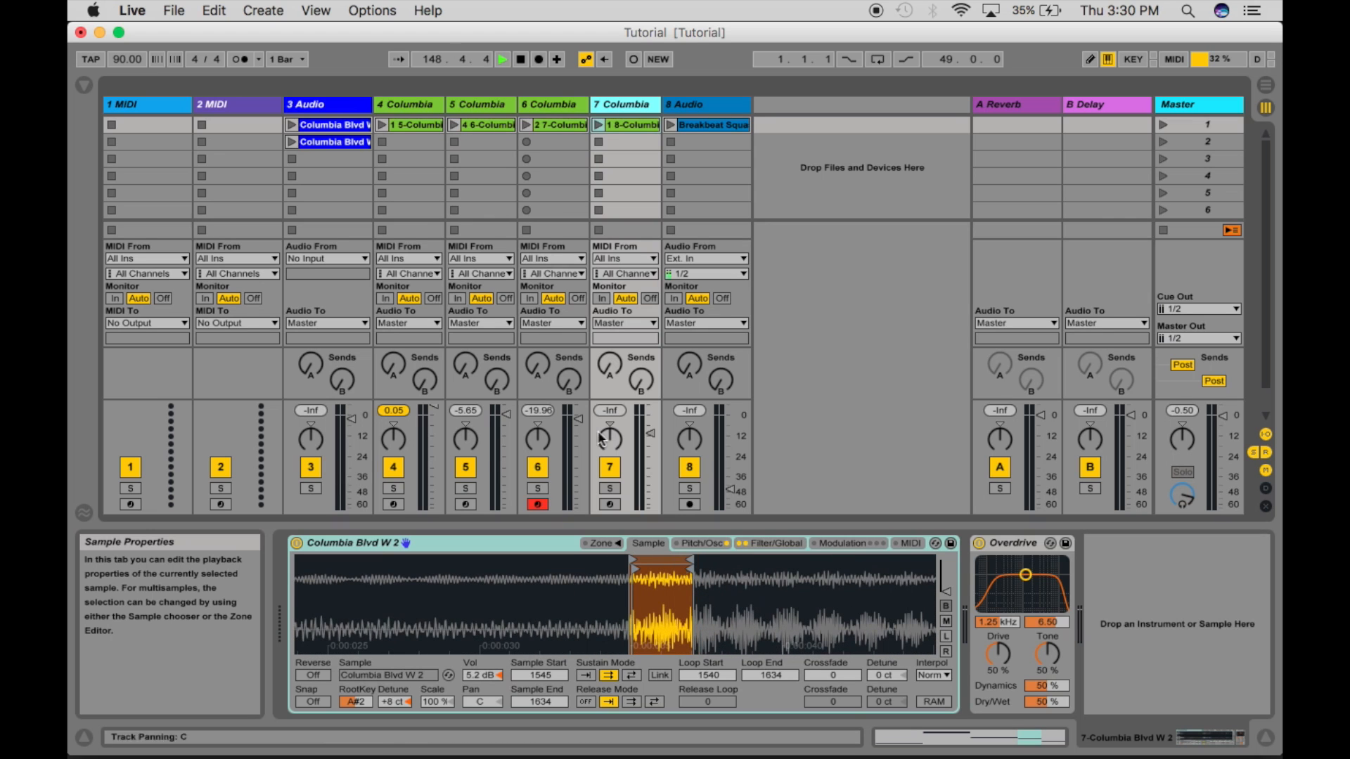
Arm track 7, lower the computer keyboard's octave to C0 to D1 and play a low note.
{"action": "left_click", "coordinate": [610, 504]}
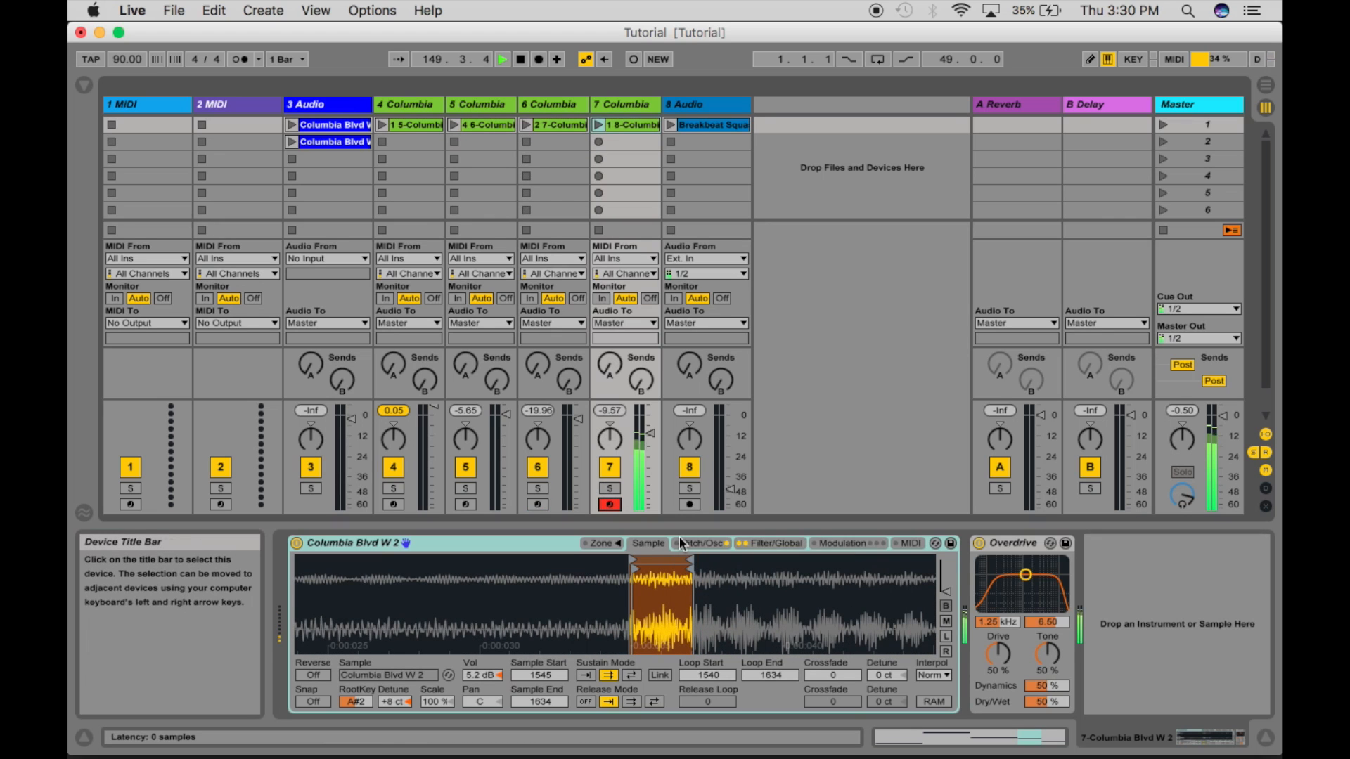
{"action": "key", "text": "z"}
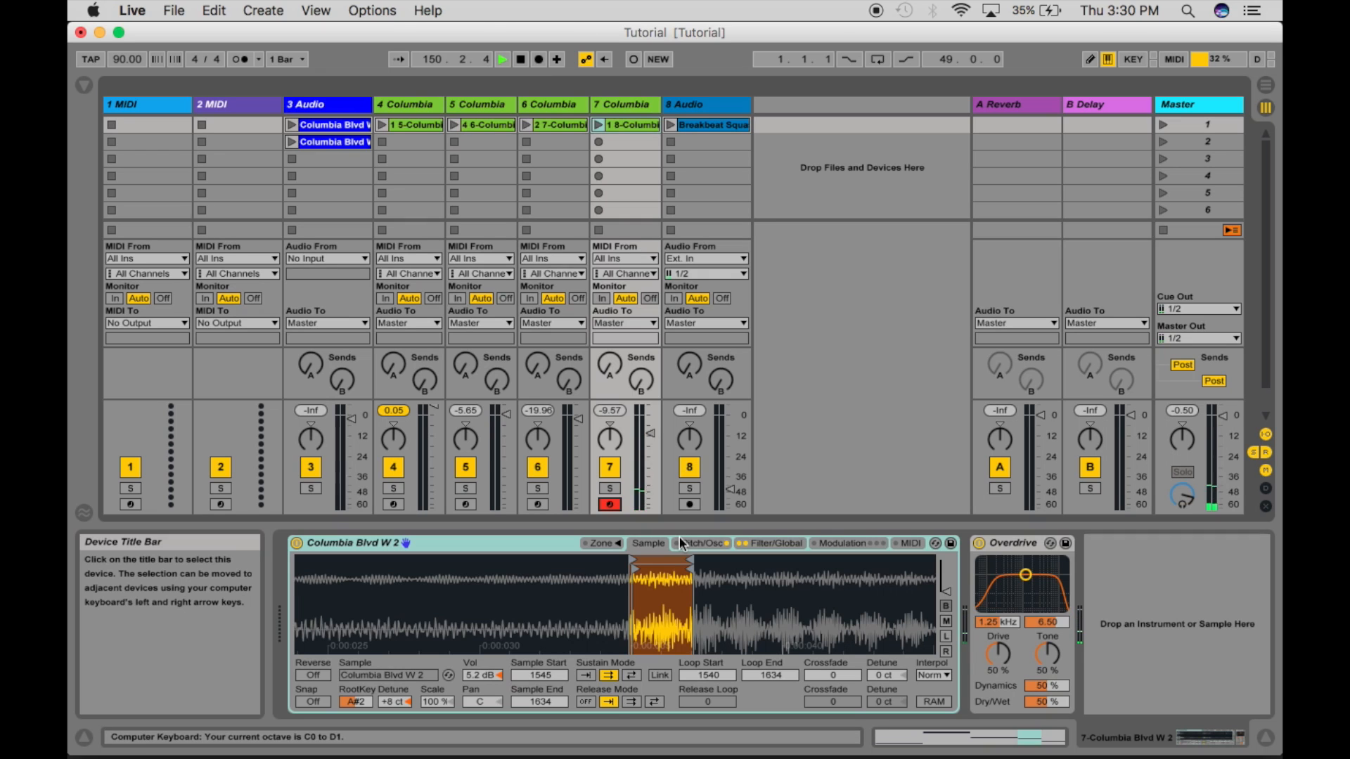
{"action": "key", "text": "a"}
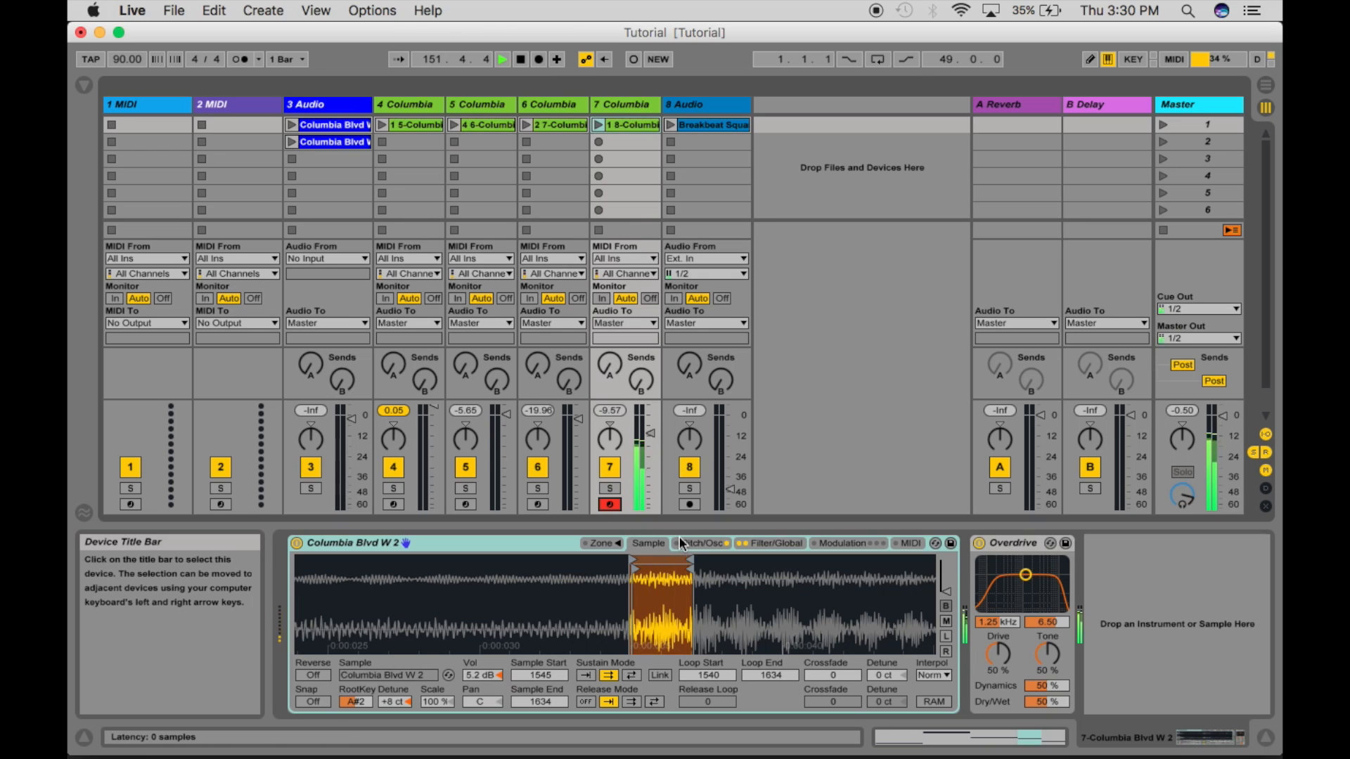
Lower the computer keyboard's octave further, play track 7 and examine its sampler's oscillator, filter and volume envelope settings.
{"action": "key", "text": "z"}
{"action": "key", "text": "z"}
{"action": "key", "text": "z"}
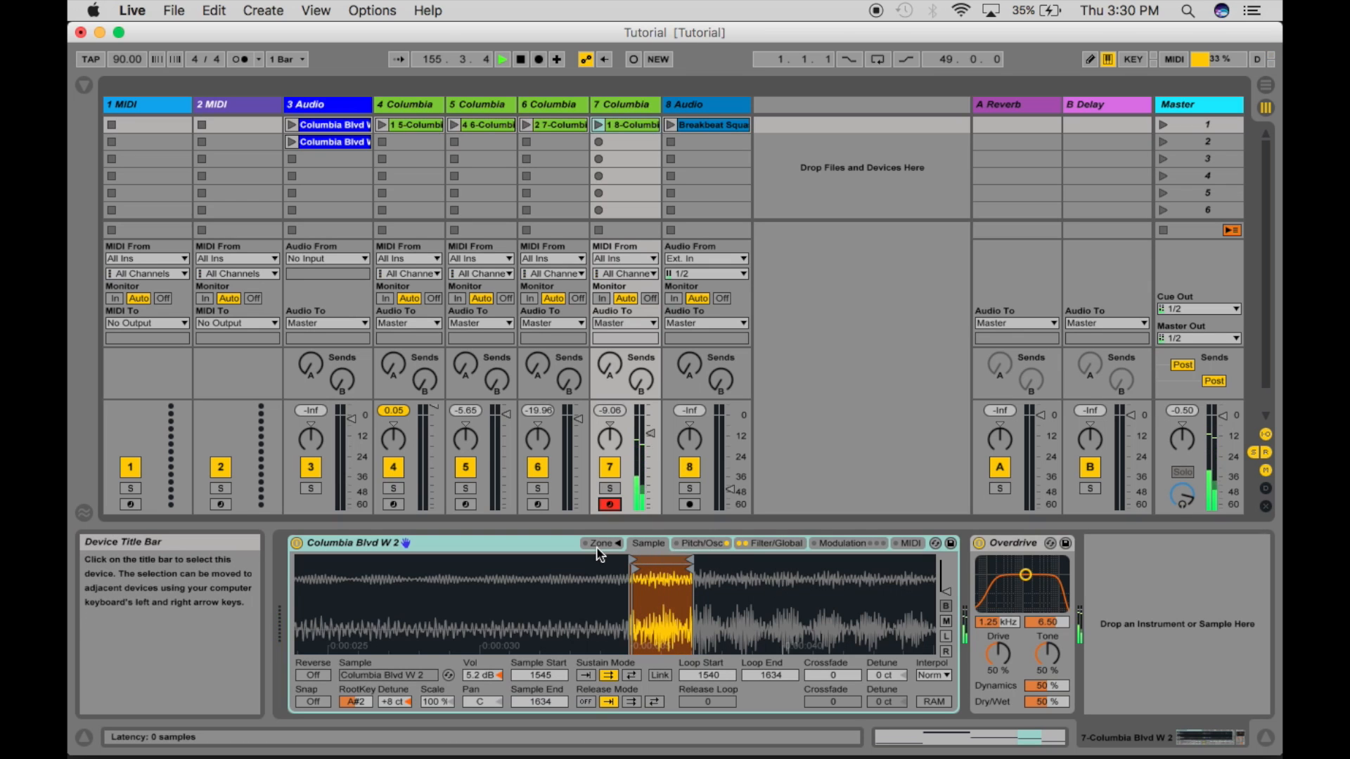
{"action": "left_click", "coordinate": [701, 543]}
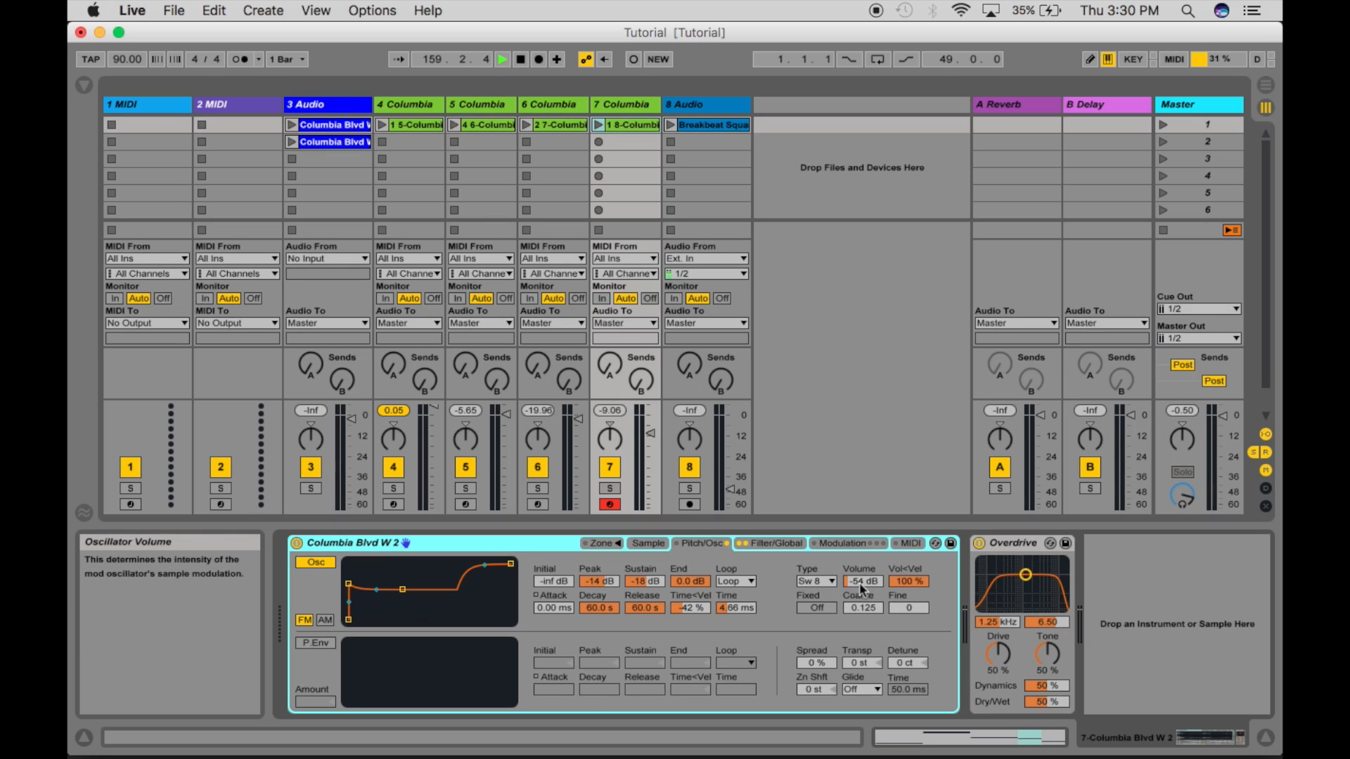
{"action": "left_click", "coordinate": [777, 544]}
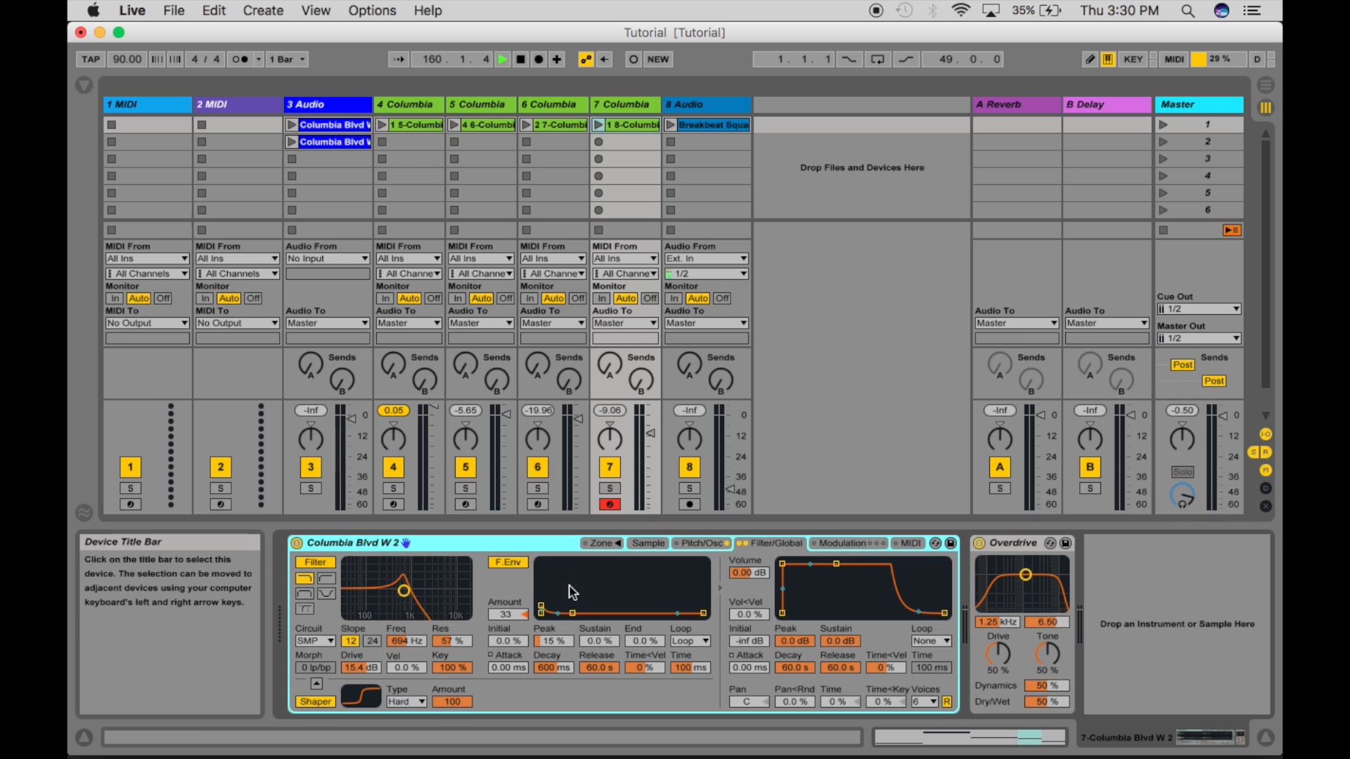
{"action": "left_click", "coordinate": [782, 564]}
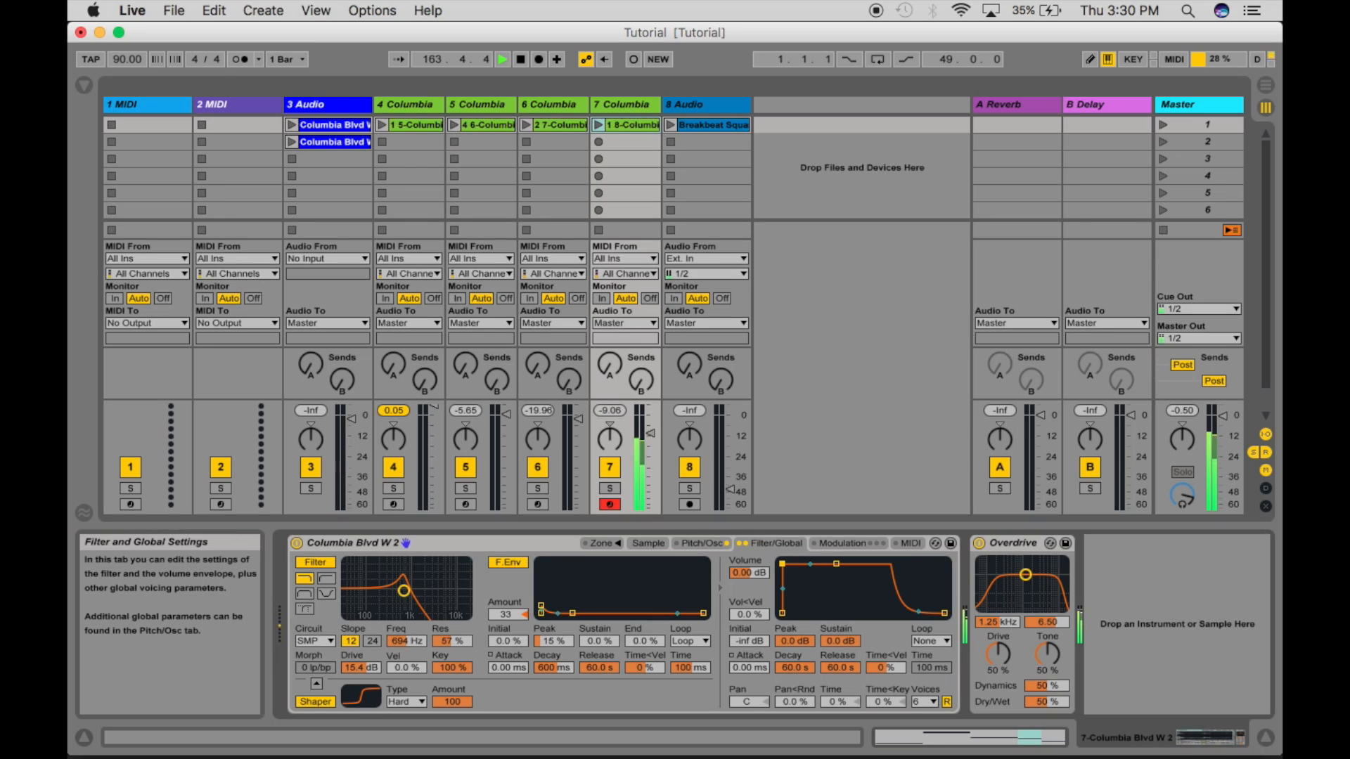
{"action": "mouse_move", "coordinate": [781, 564]}
{"action": "left_mouse_down"}
{"action": "mouse_move", "coordinate": [793, 582]}
{"action": "mouse_move", "coordinate": [826, 578]}
{"action": "mouse_move", "coordinate": [781, 565]}
{"action": "left_mouse_up"}
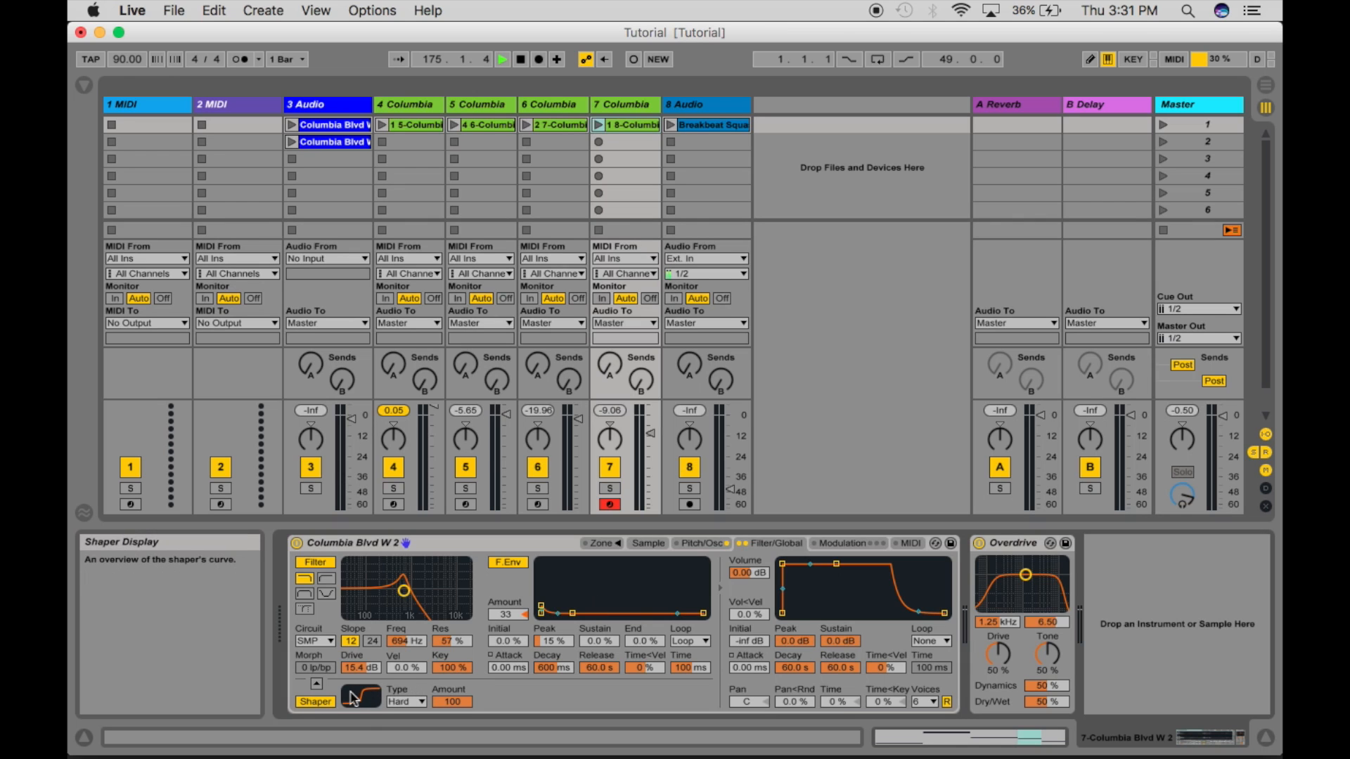
Compare track 7's sound with the sampler's Shaper and the Overdrive effect each bypassed and re-enabled.
{"action": "left_click", "coordinate": [318, 700]}
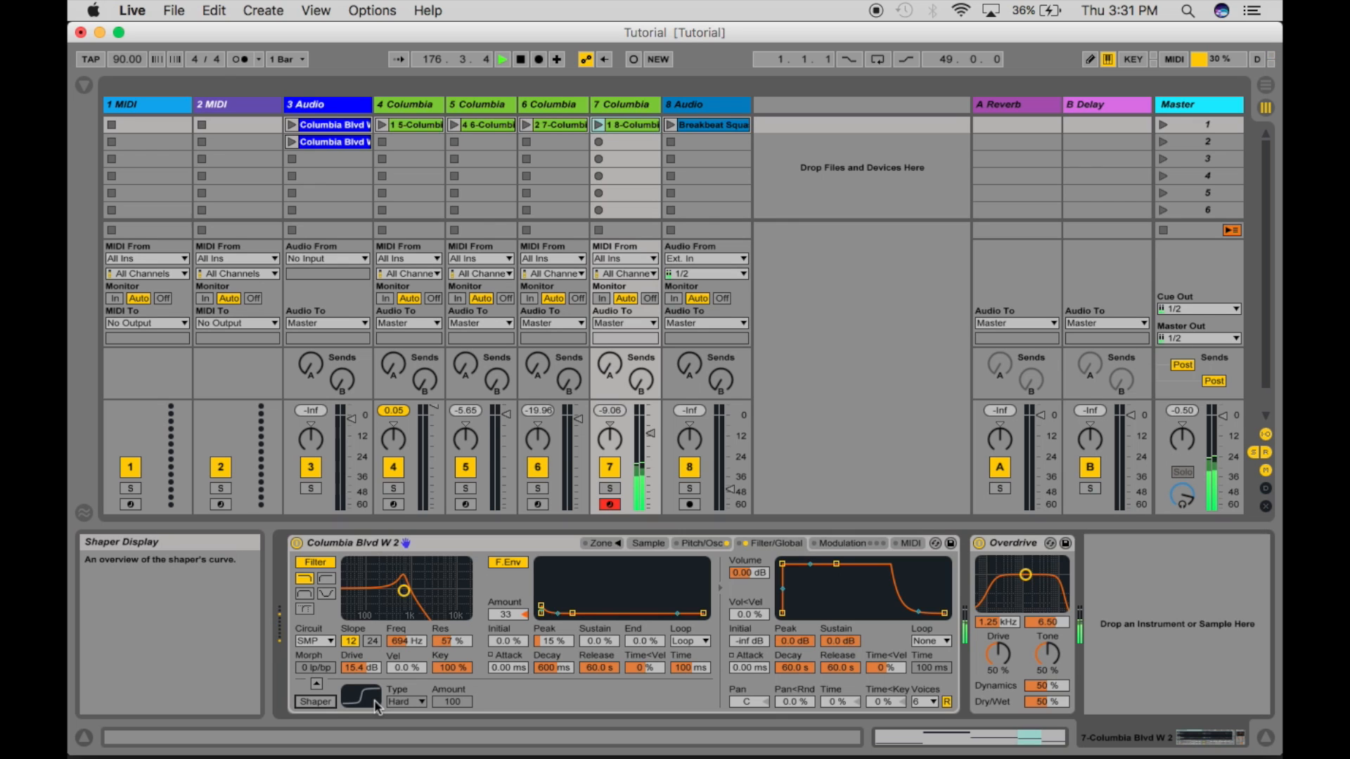
{"action": "left_click", "coordinate": [322, 700]}
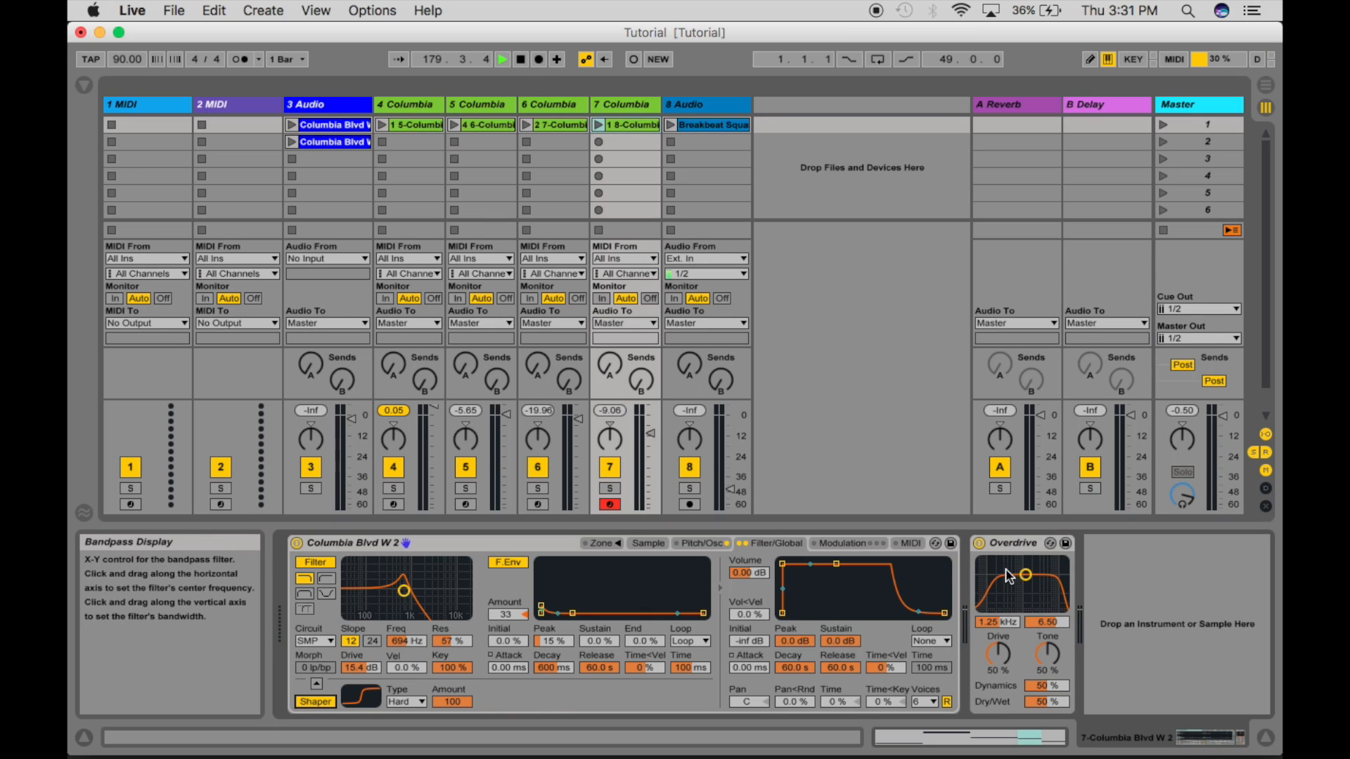
{"action": "left_click", "coordinate": [979, 545]}
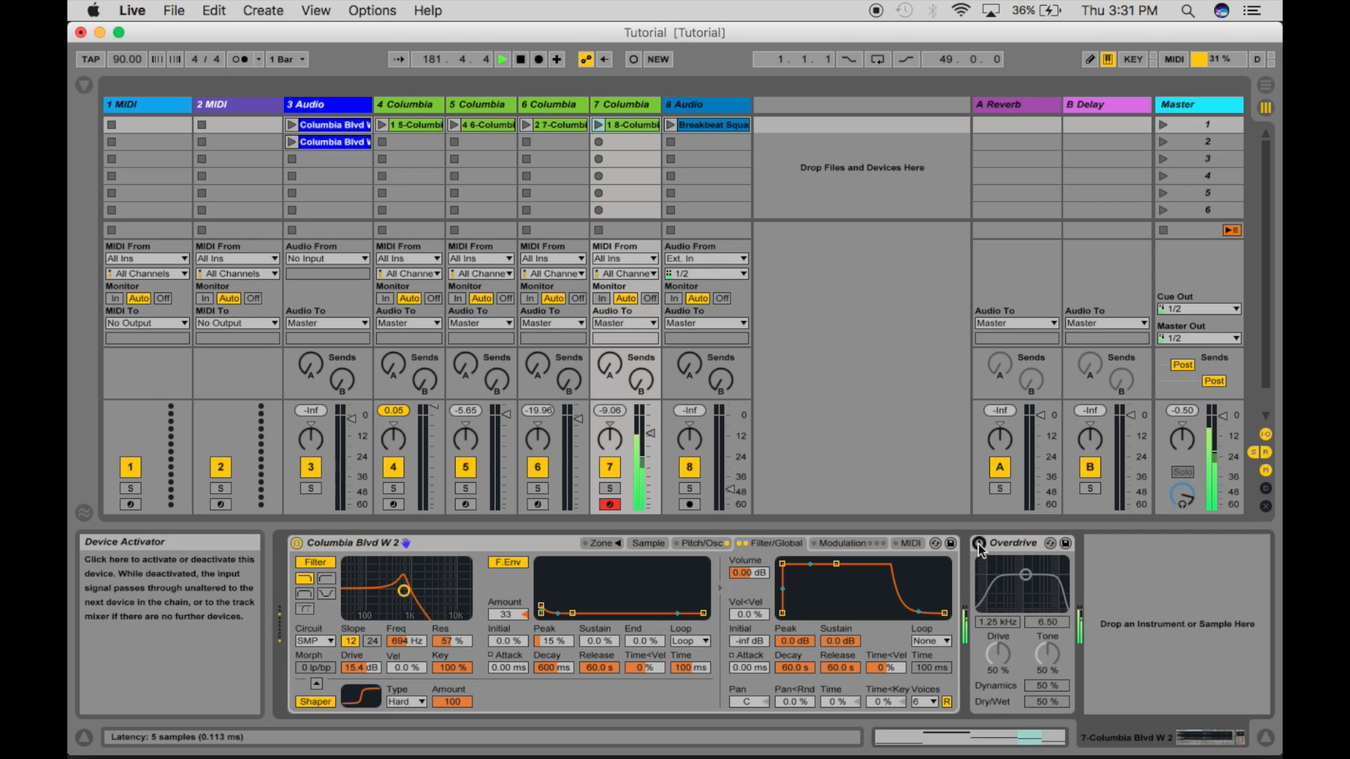
{"action": "left_click", "coordinate": [979, 545]}
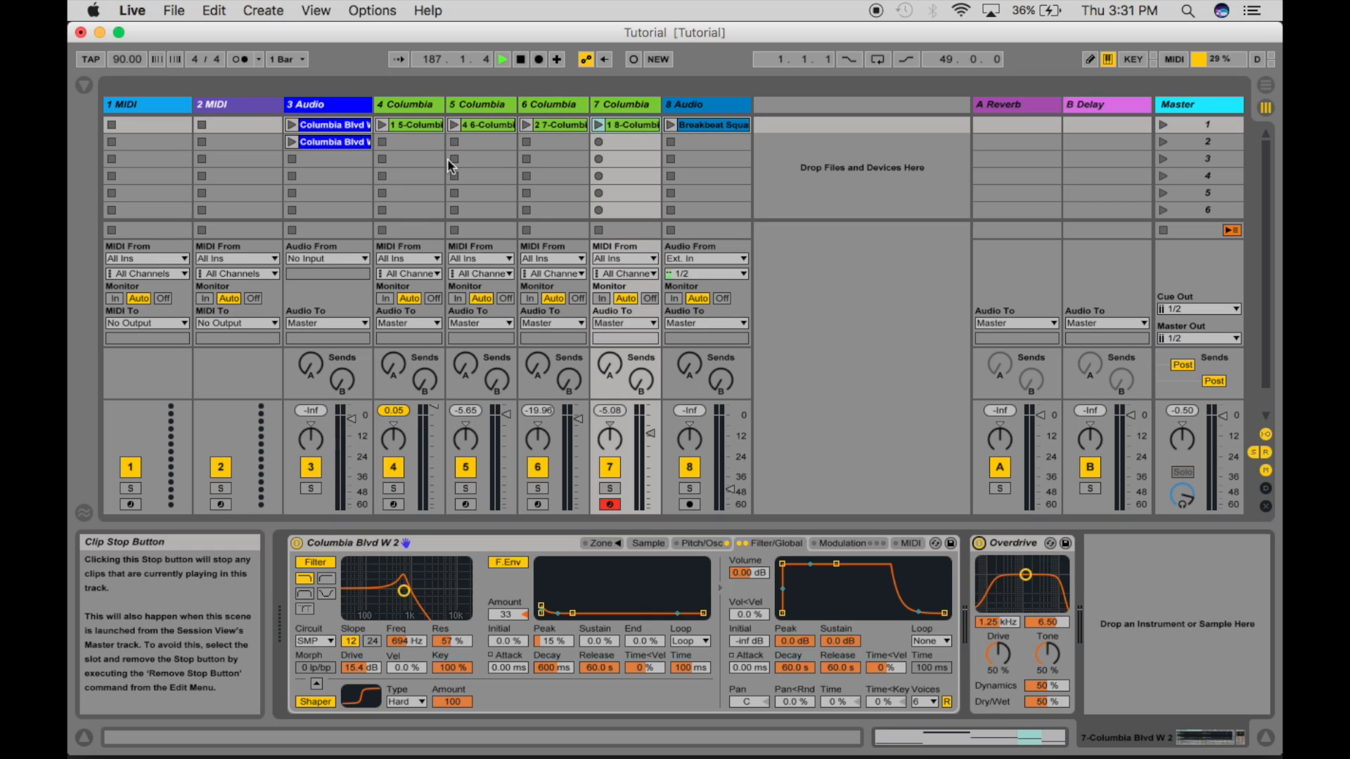
Show the Arrangement View, restore all tracks to arrangement playback and return the song position to the start.
{"action": "left_click", "coordinate": [411, 128]}
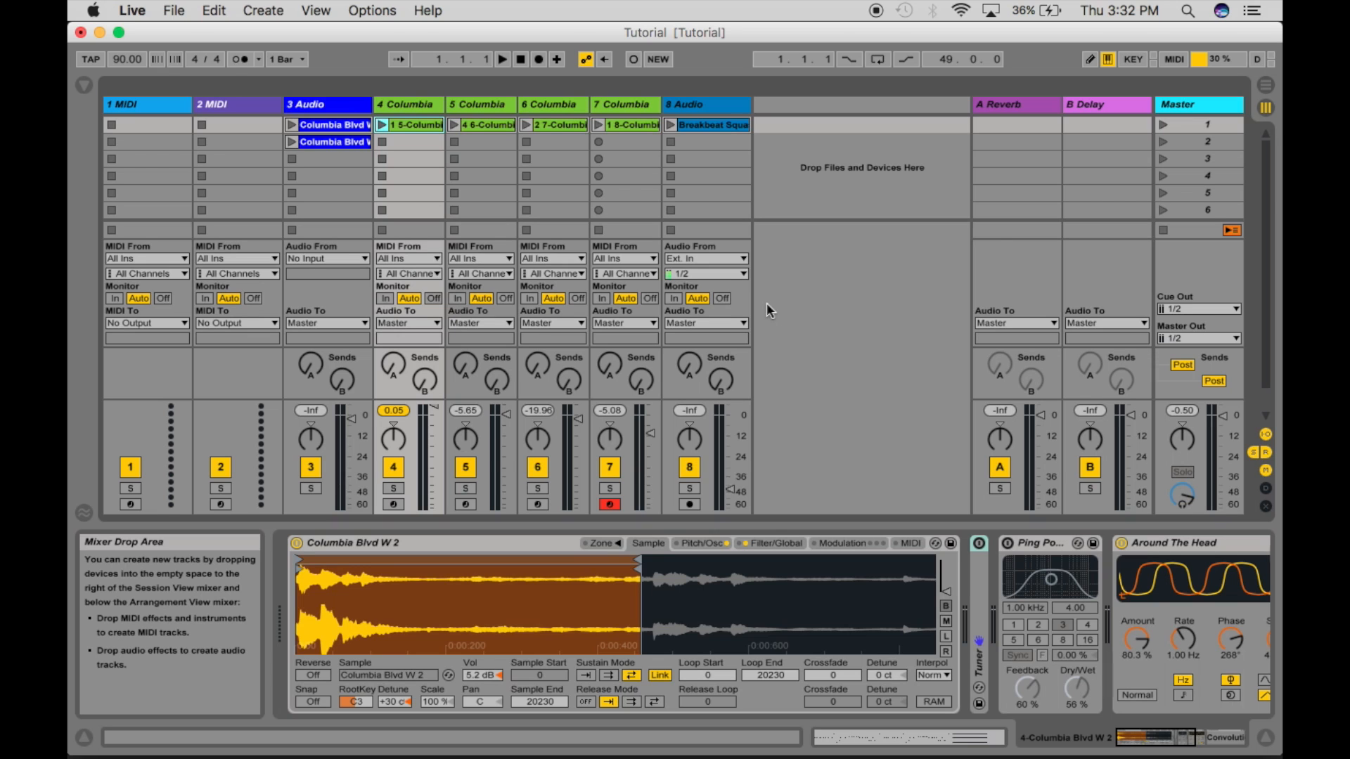
{"action": "left_click", "coordinate": [1263, 84]}
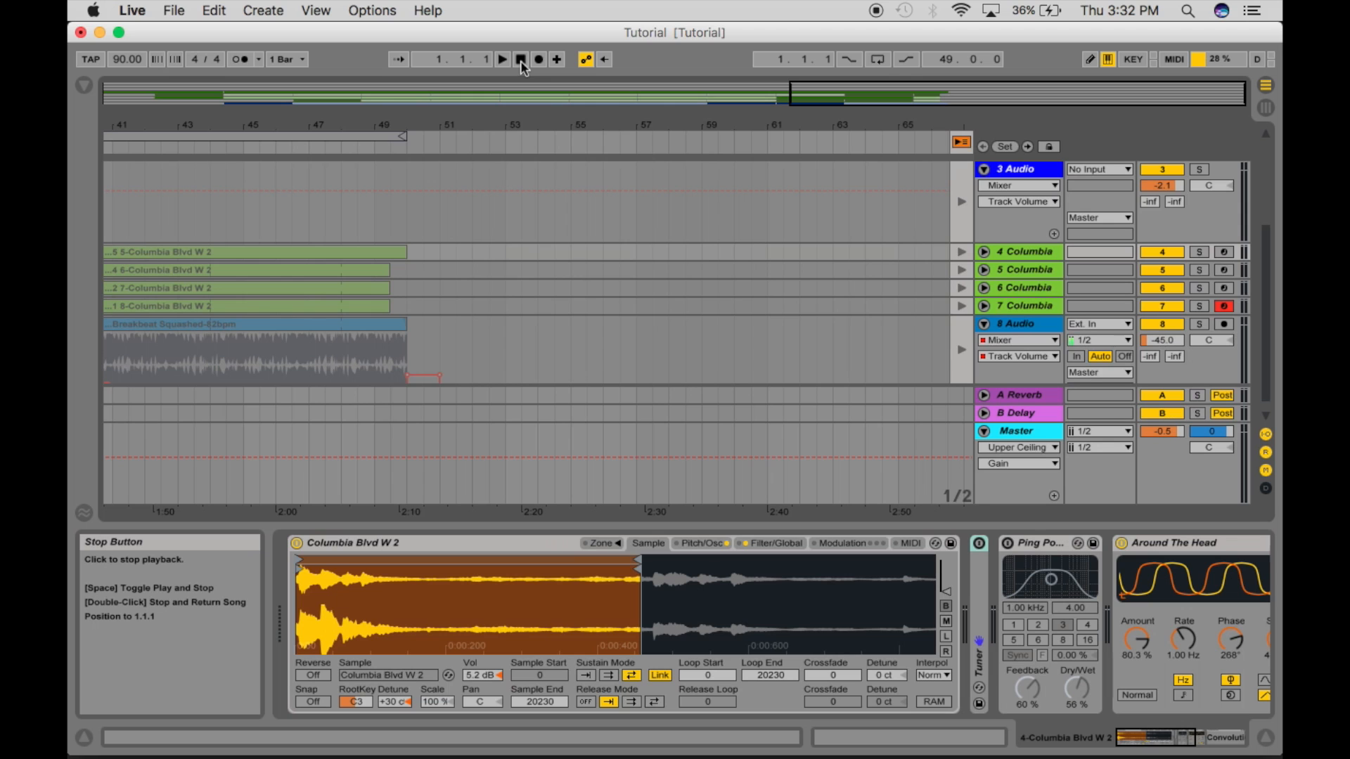
{"action": "left_click", "coordinate": [960, 142]}
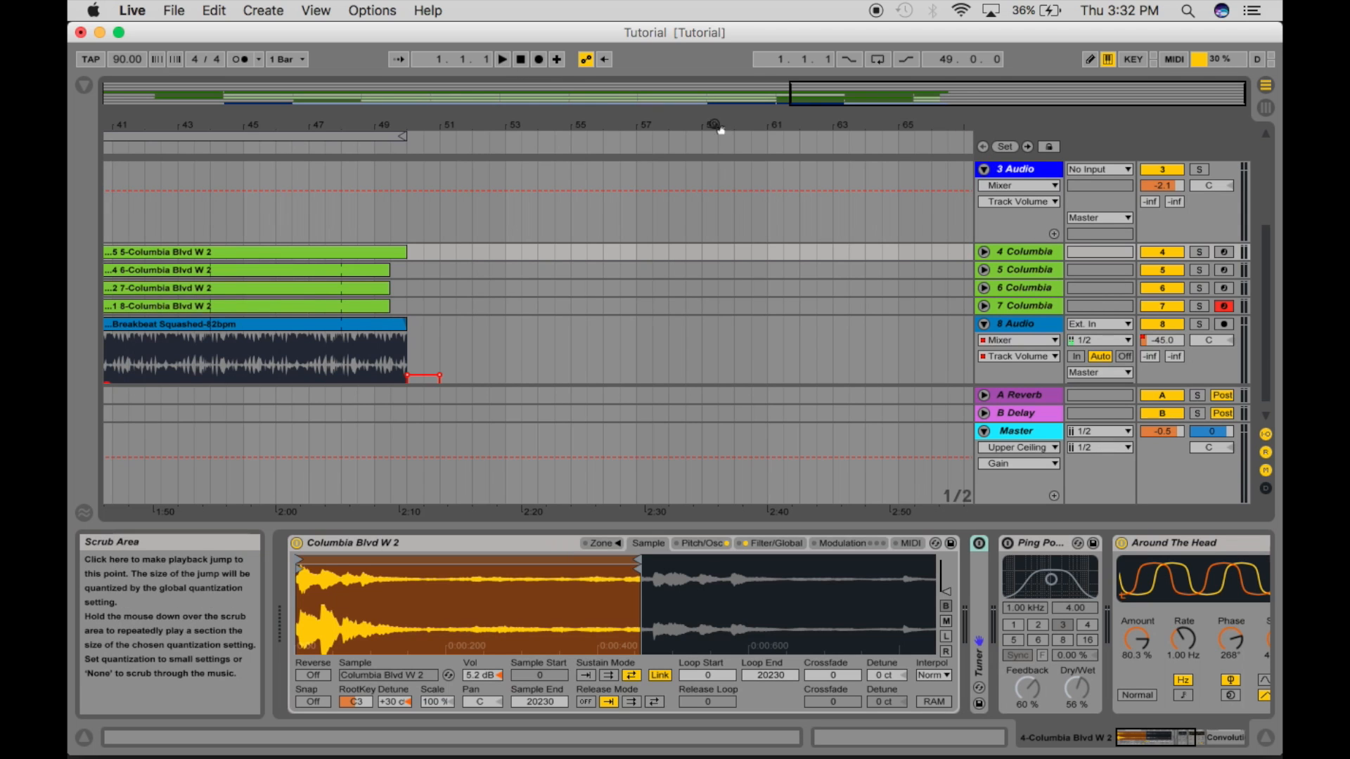
{"action": "double_click", "coordinate": [521, 59]}
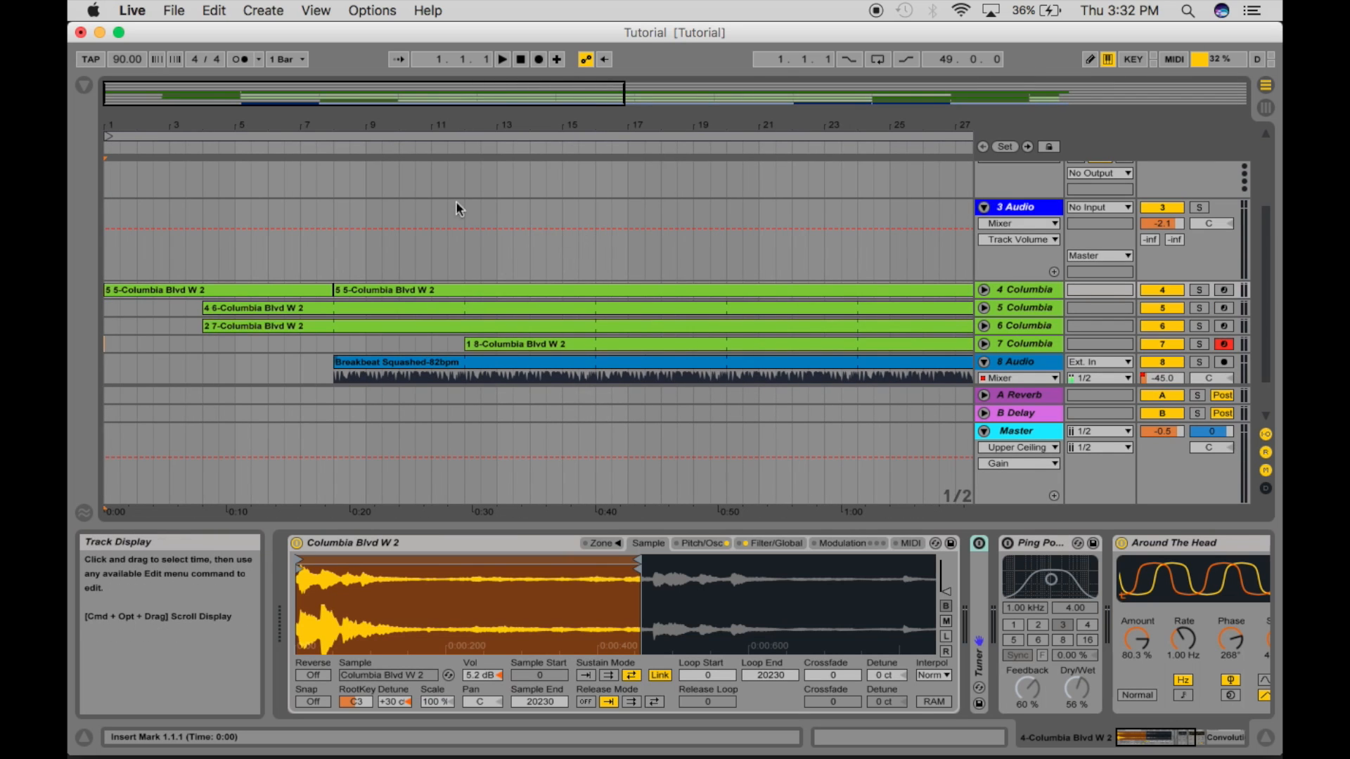
{"action": "scroll", "coordinate": [438, 195], "scroll_direction": "down", "scroll_amount": 2}
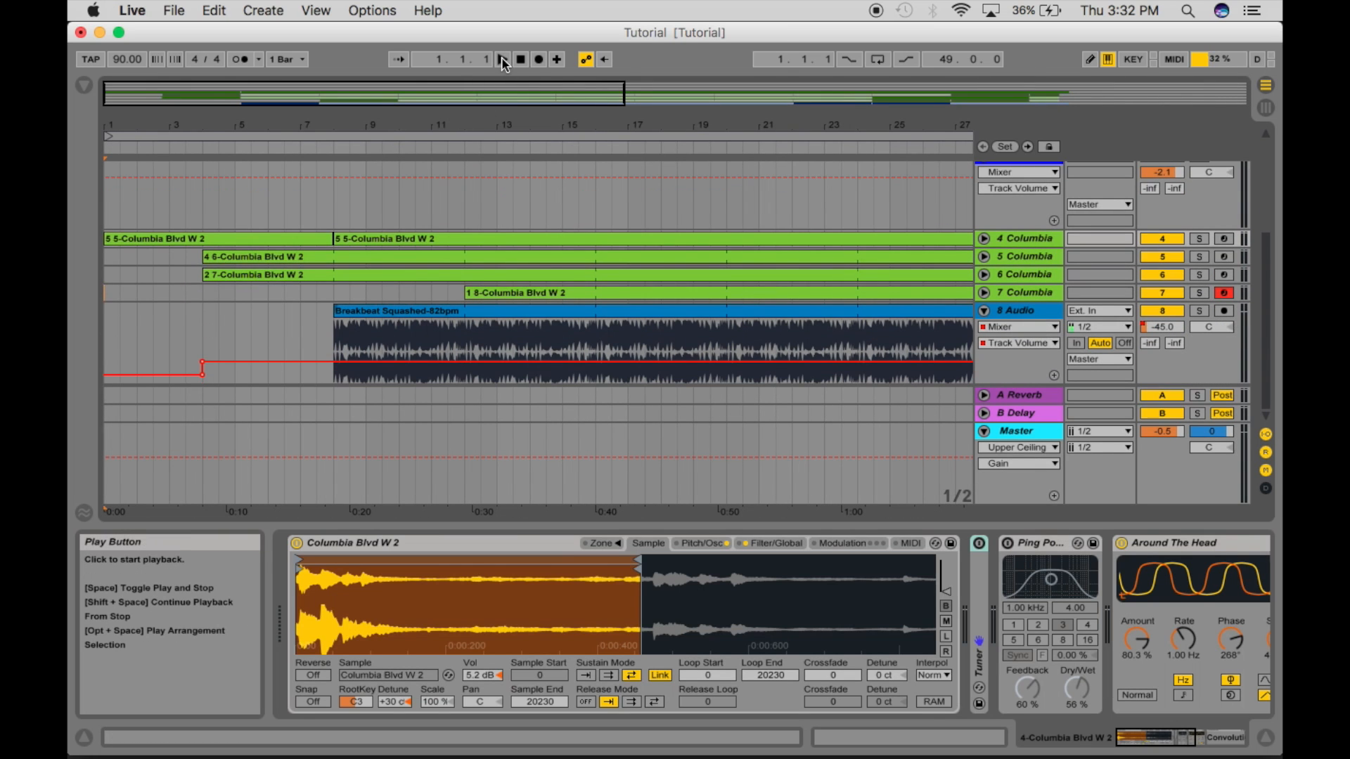
Disarm track 7 and play the arrangement from the beginning.
{"action": "left_click", "coordinate": [1234, 294]}
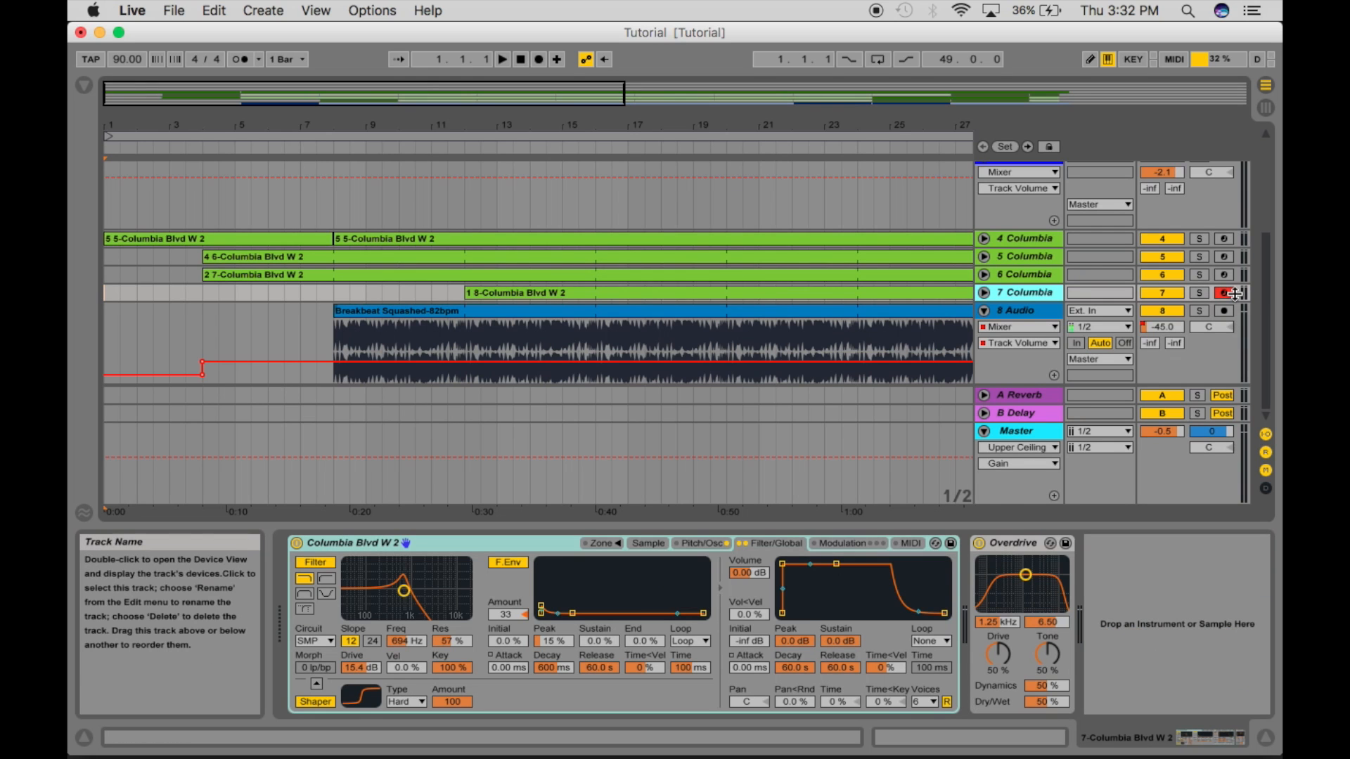
{"action": "left_click", "coordinate": [1234, 293]}
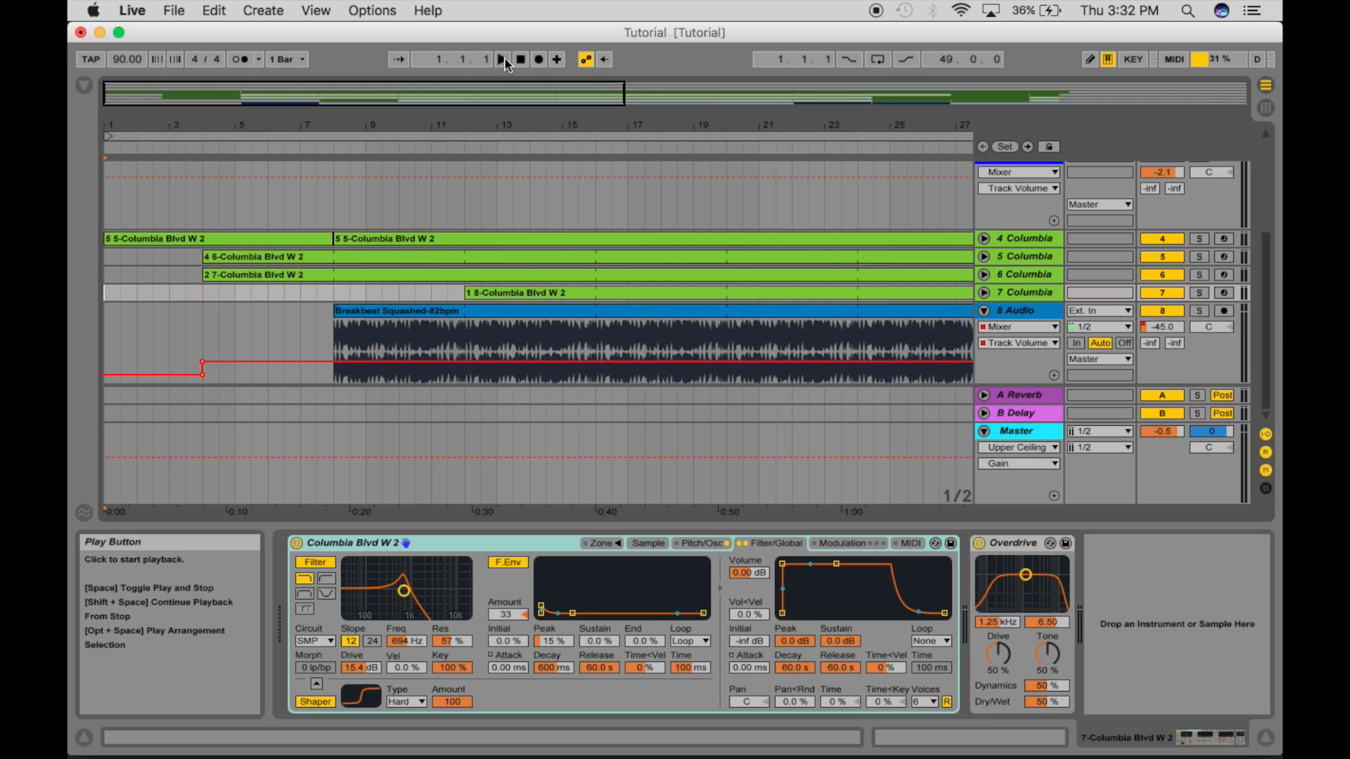
{"action": "left_click", "coordinate": [503, 59]}
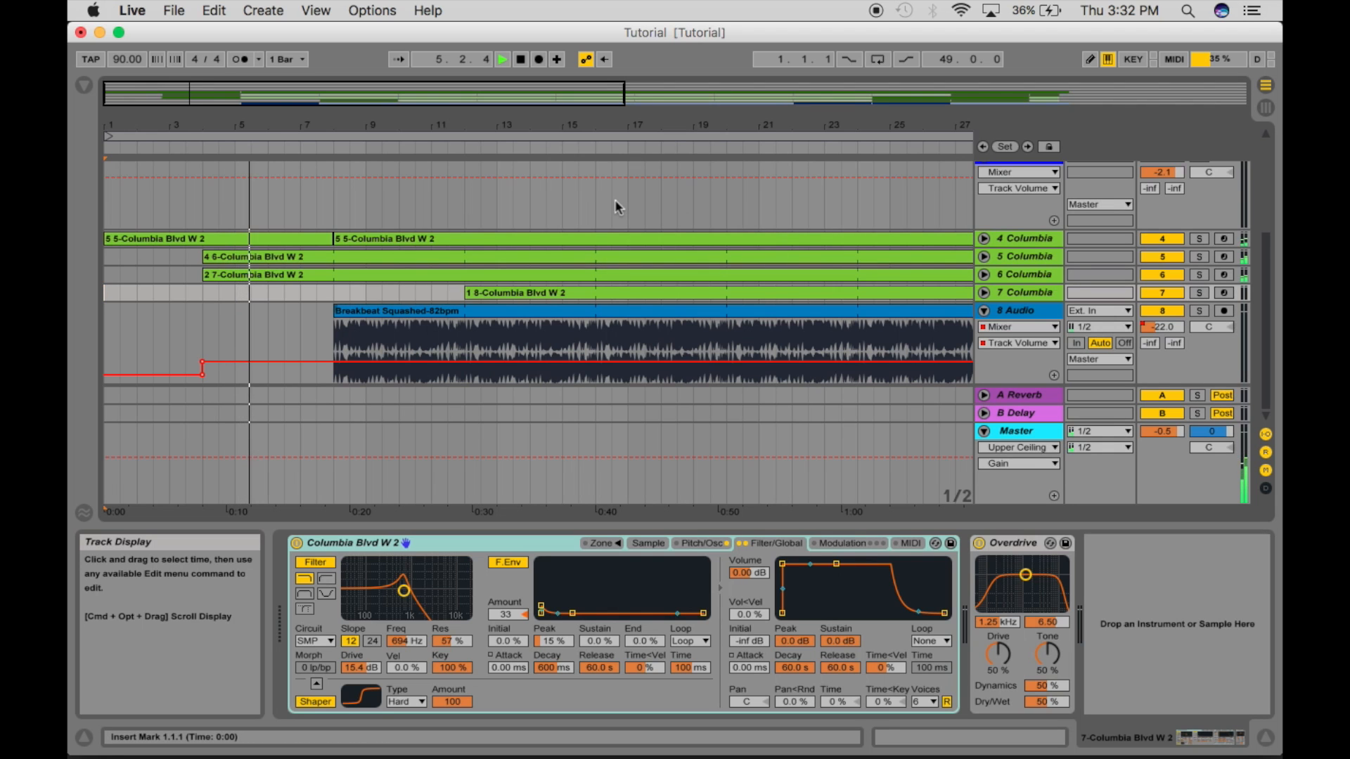
Follow the playback in both the Session mixer and the arrangement, and examine the limiter on the Master track.
{"action": "left_click", "coordinate": [1266, 108]}
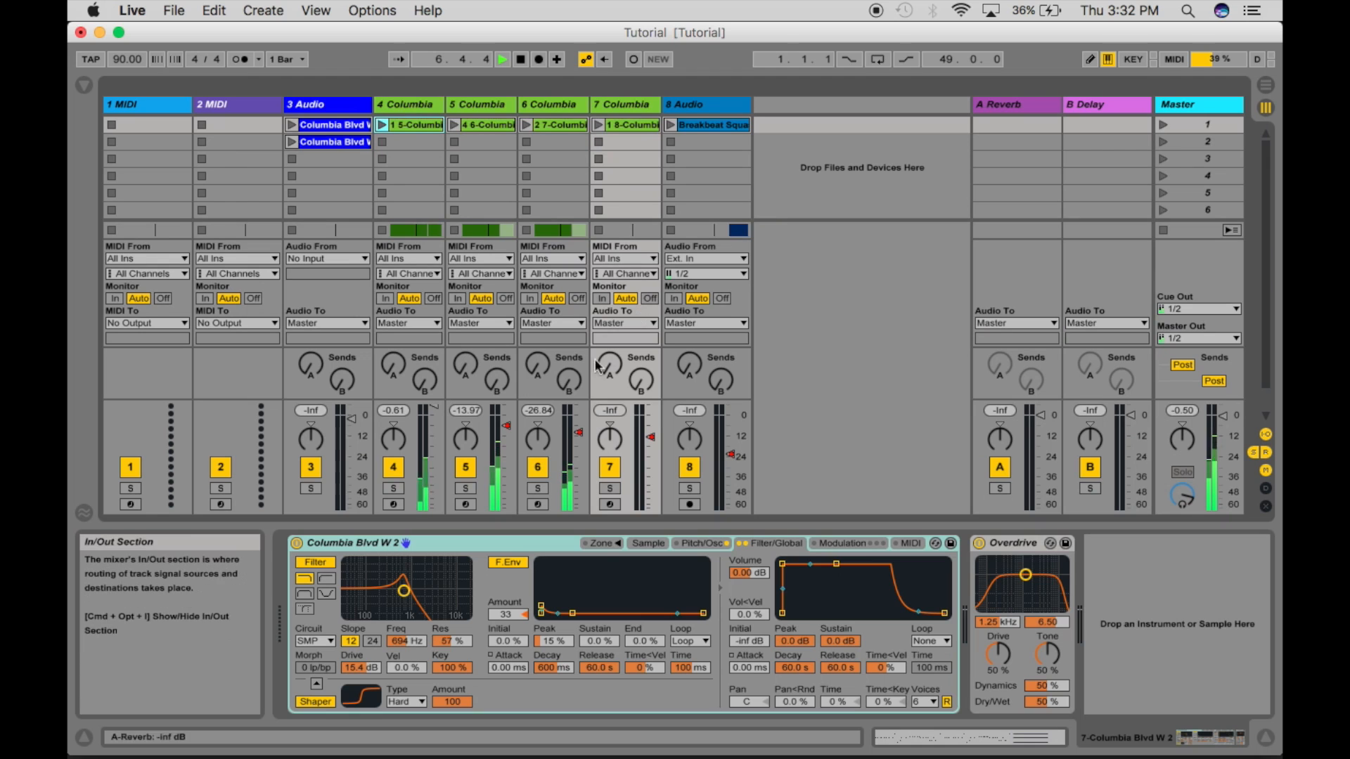
{"action": "left_click", "coordinate": [1265, 83]}
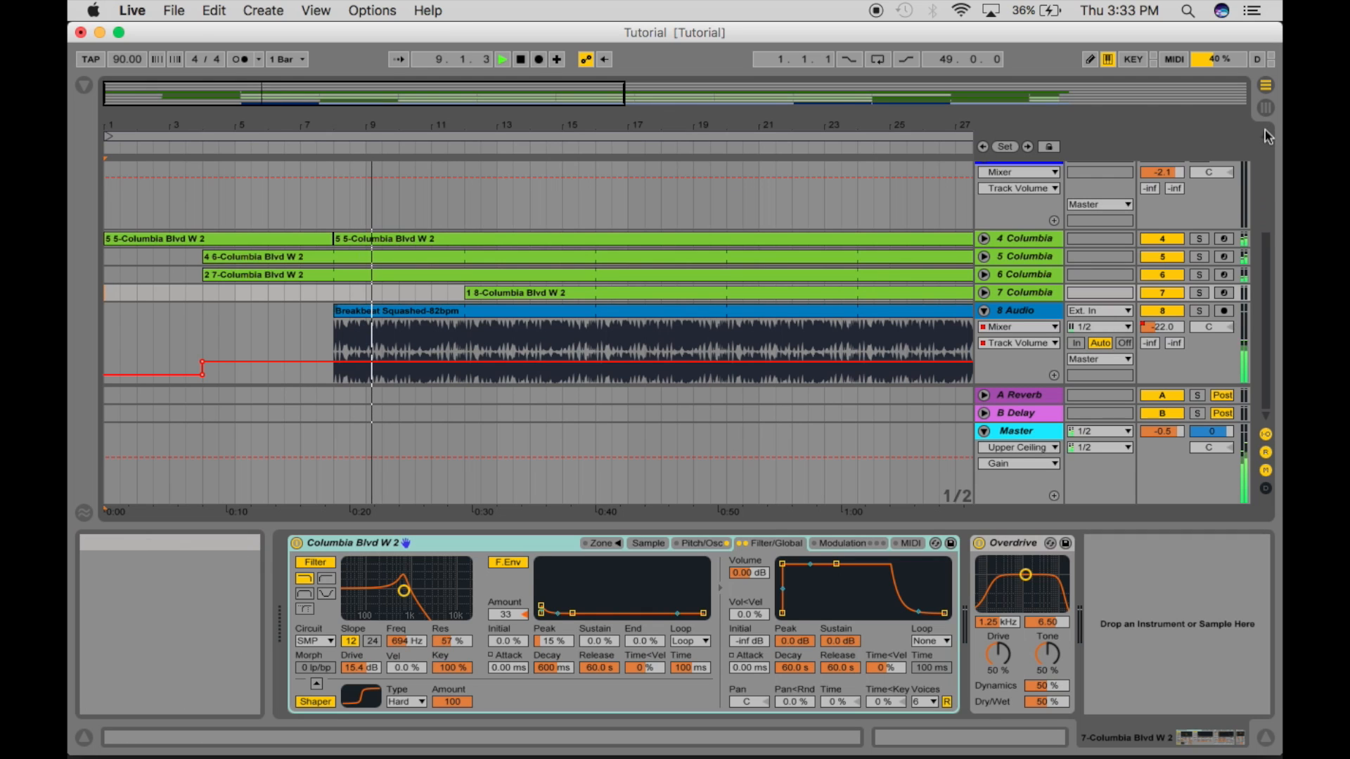
{"action": "left_click", "coordinate": [1263, 111]}
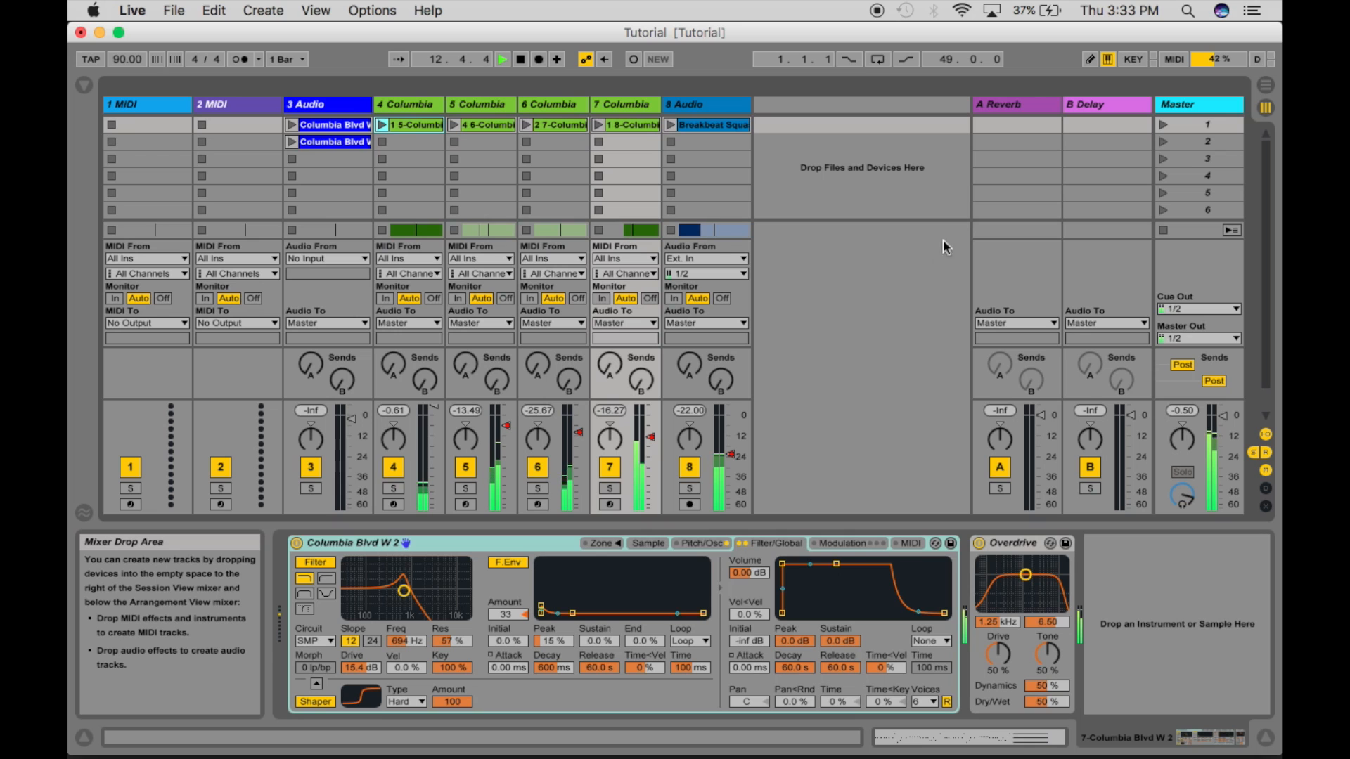
{"action": "left_click", "coordinate": [1264, 86]}
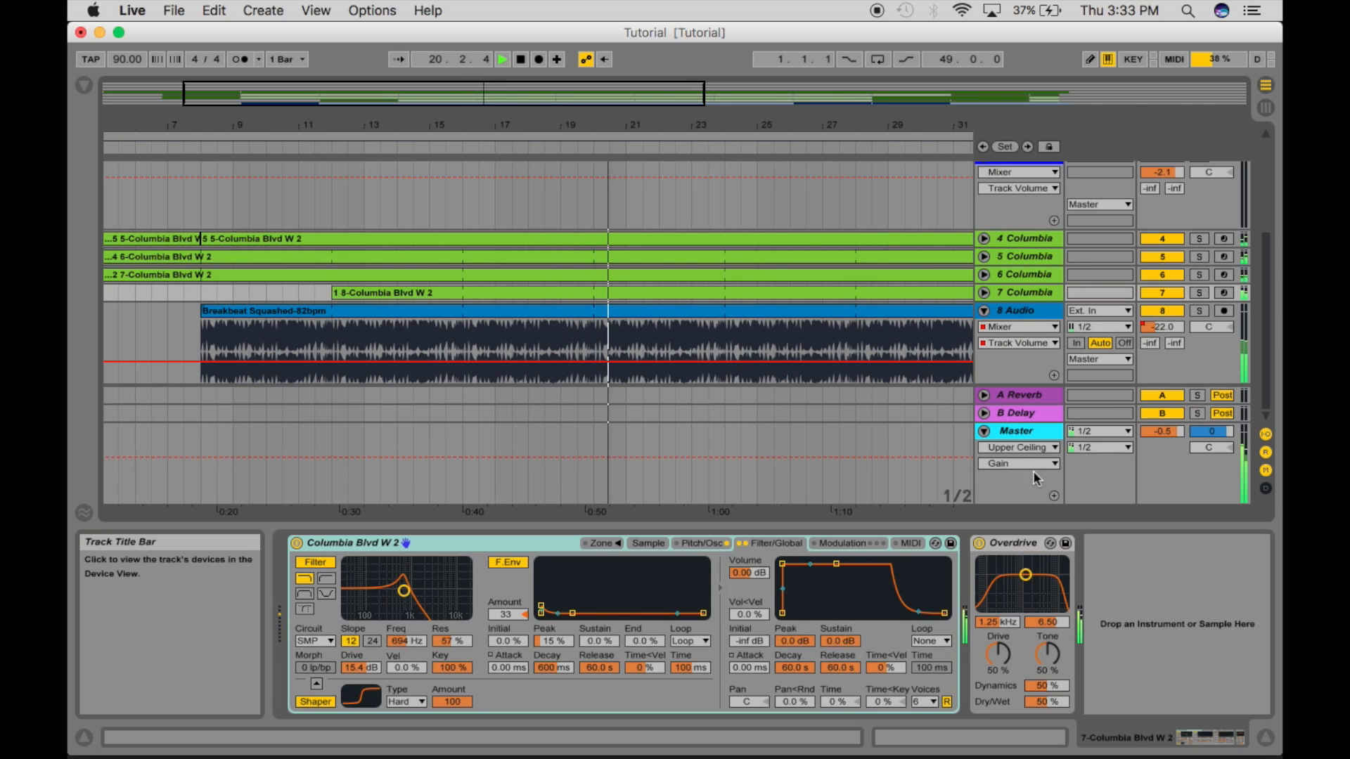
{"action": "left_click", "coordinate": [1023, 431]}
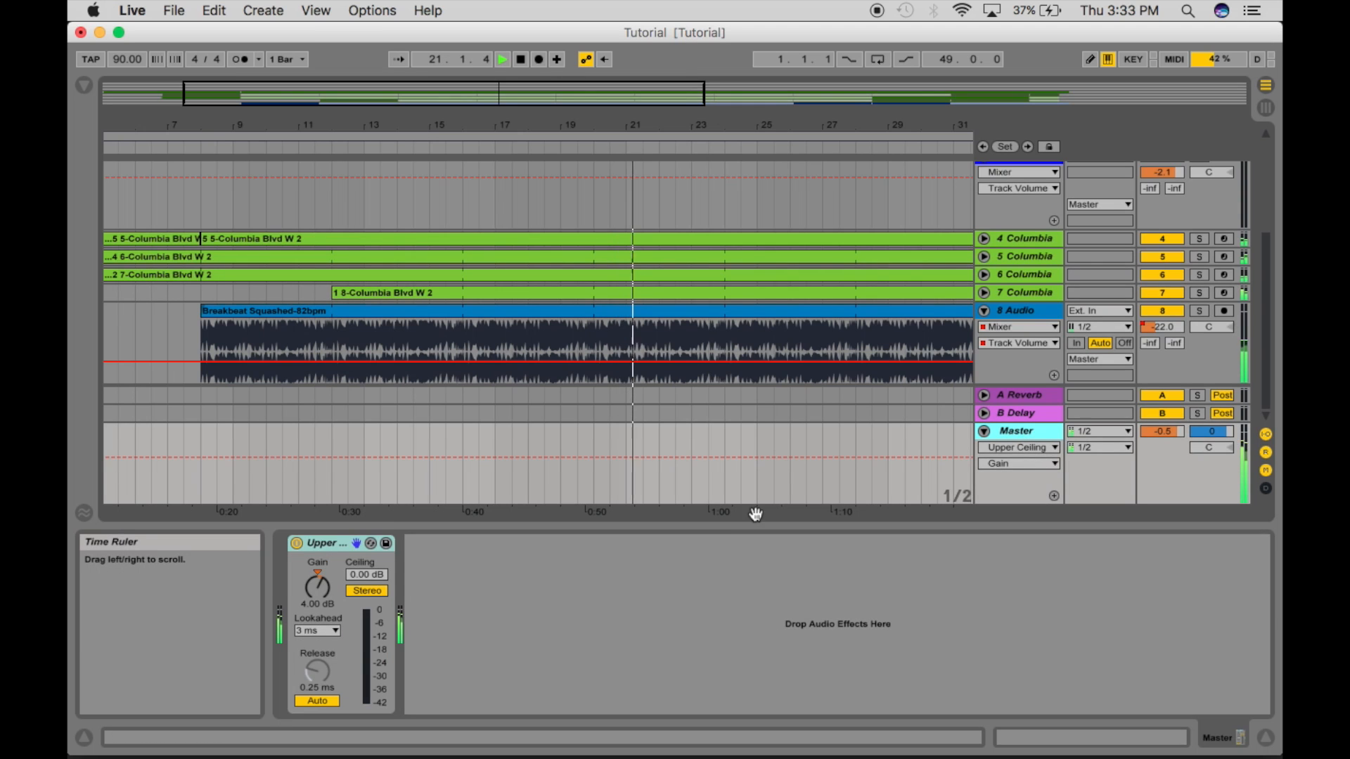
{"action": "left_click", "coordinate": [1267, 110]}
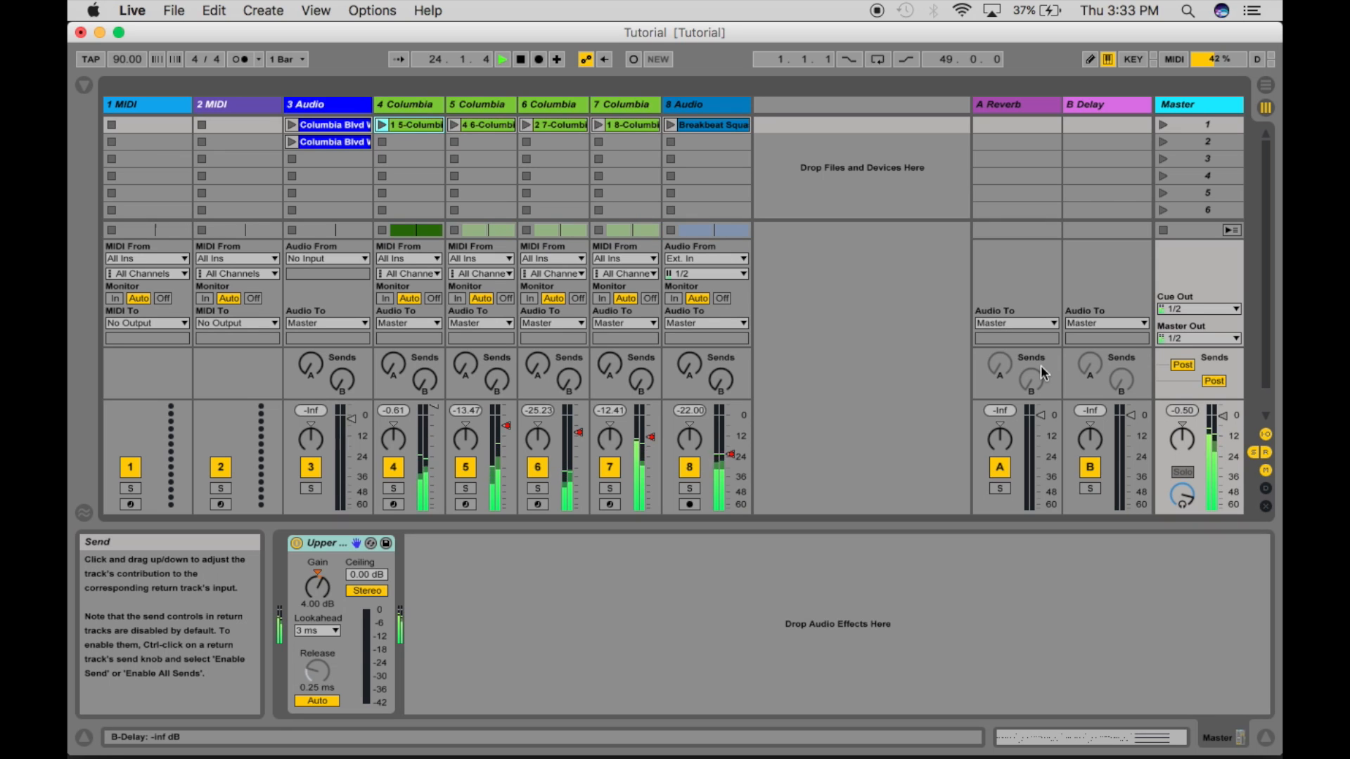
Compare the sampler settings of tracks 4, 7, 6 and 5 during playback, including track 7's sample waveform.
{"action": "left_click", "coordinate": [419, 105]}
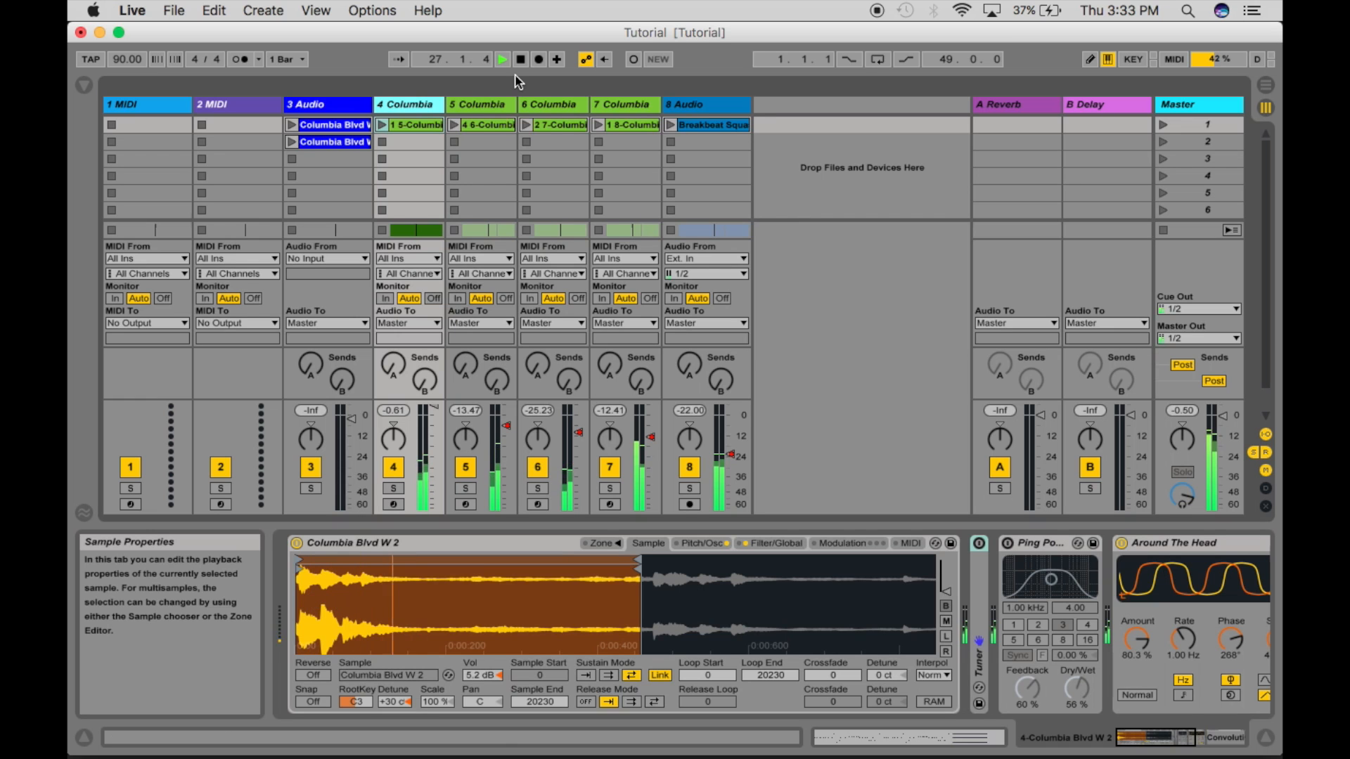
{"action": "left_click", "coordinate": [610, 104]}
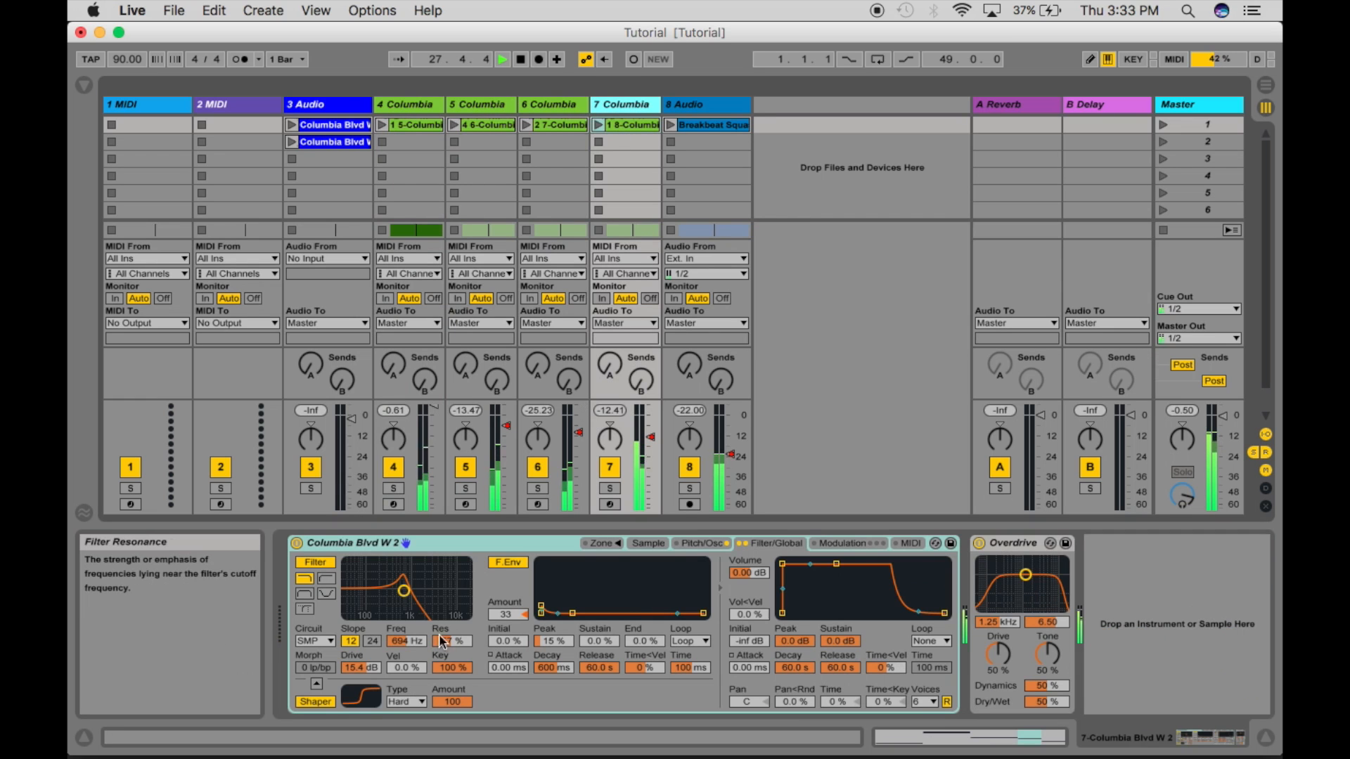
{"action": "left_click", "coordinate": [657, 544]}
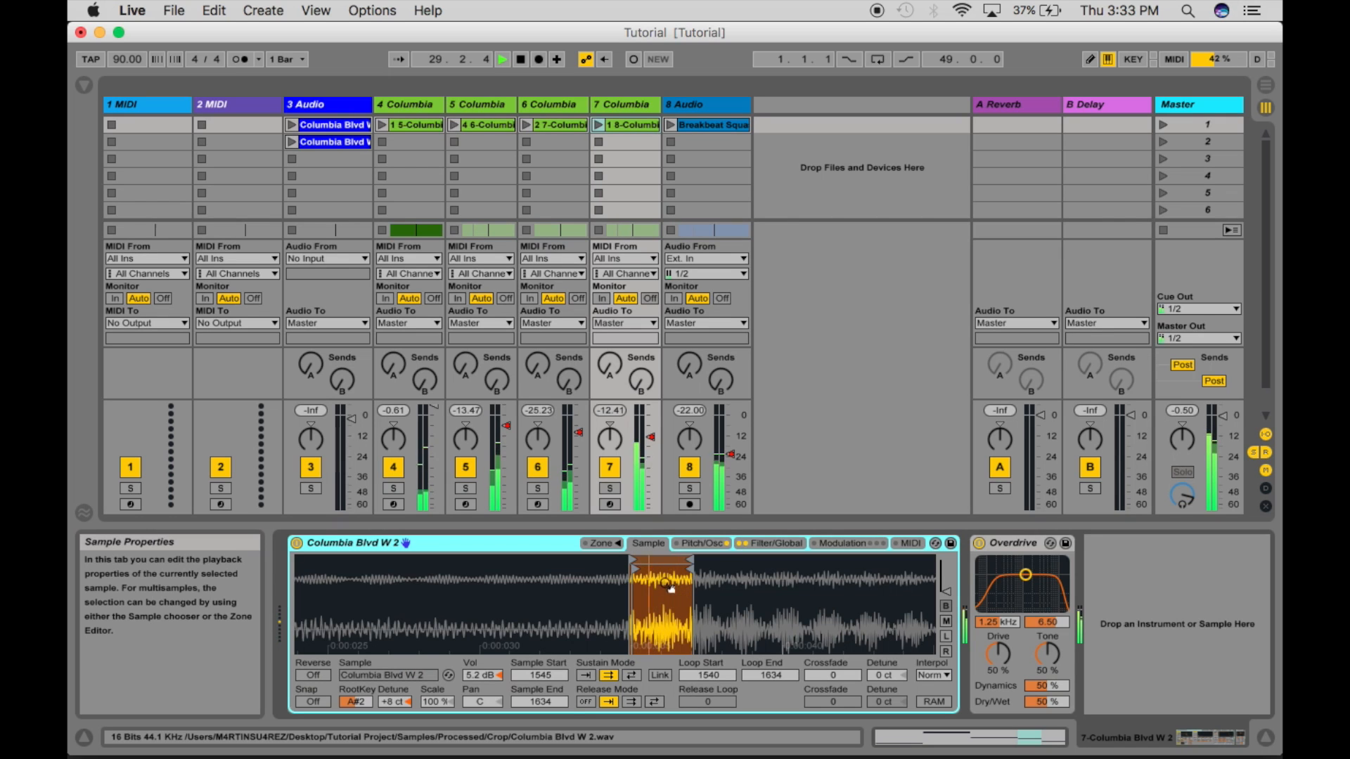
{"action": "left_click", "coordinate": [560, 111]}
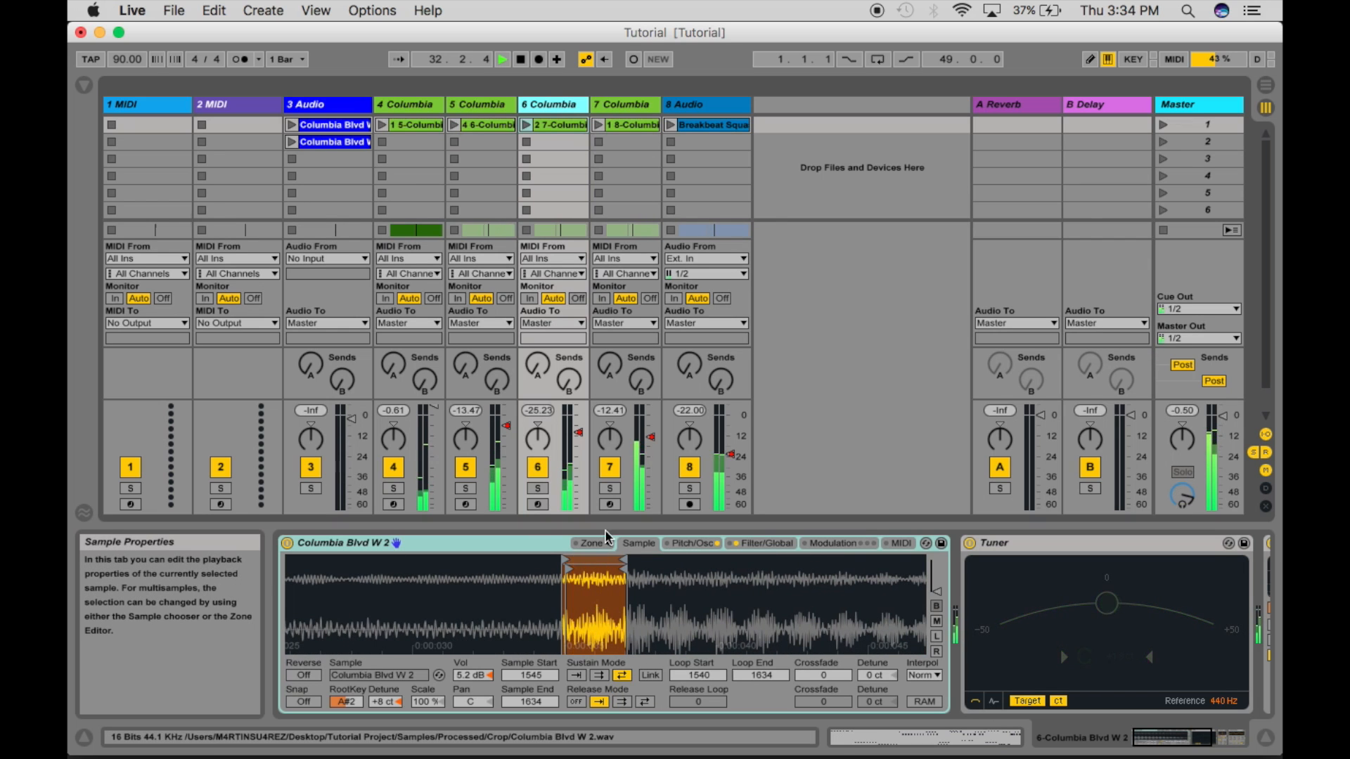
{"action": "left_click", "coordinate": [495, 111]}
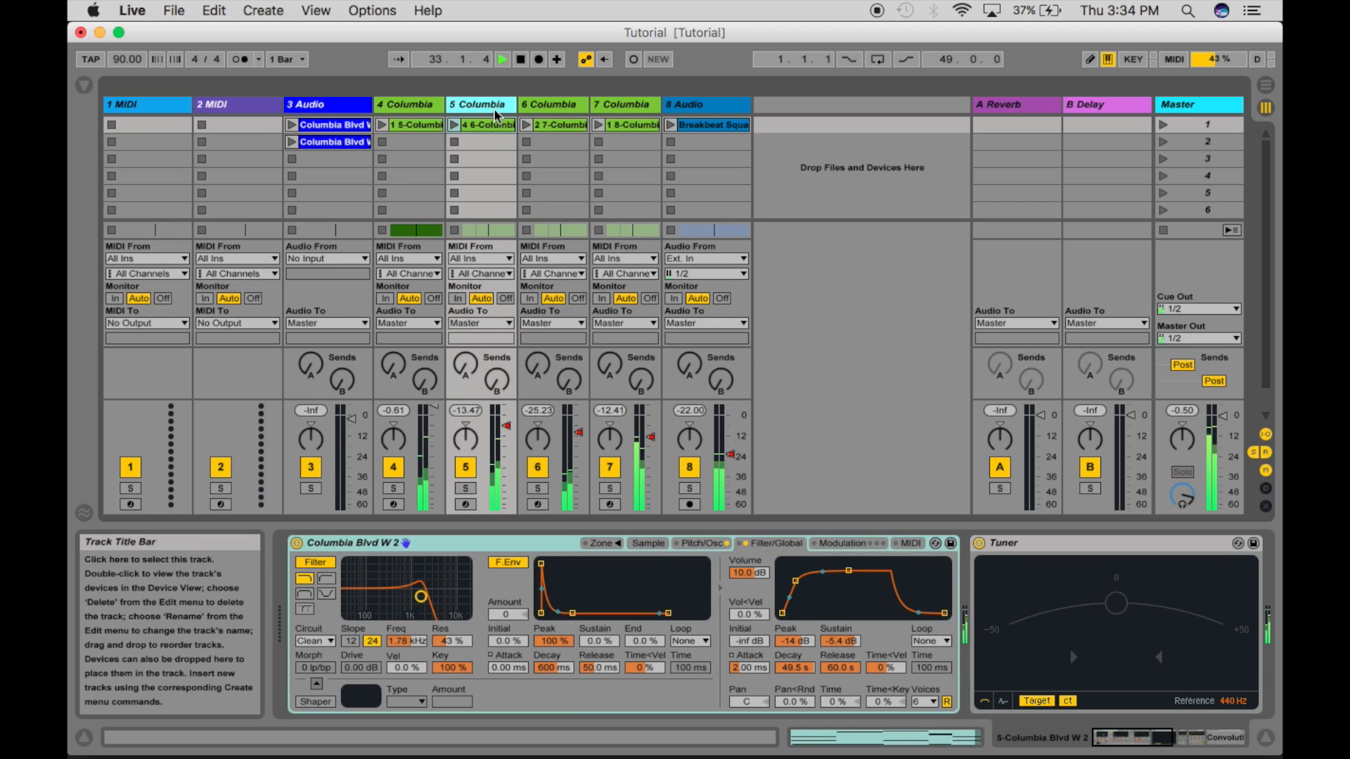
Examine track 6's Tuner and its Ping Pong Delay and Around The Head effects during playback.
{"action": "left_click", "coordinate": [531, 111]}
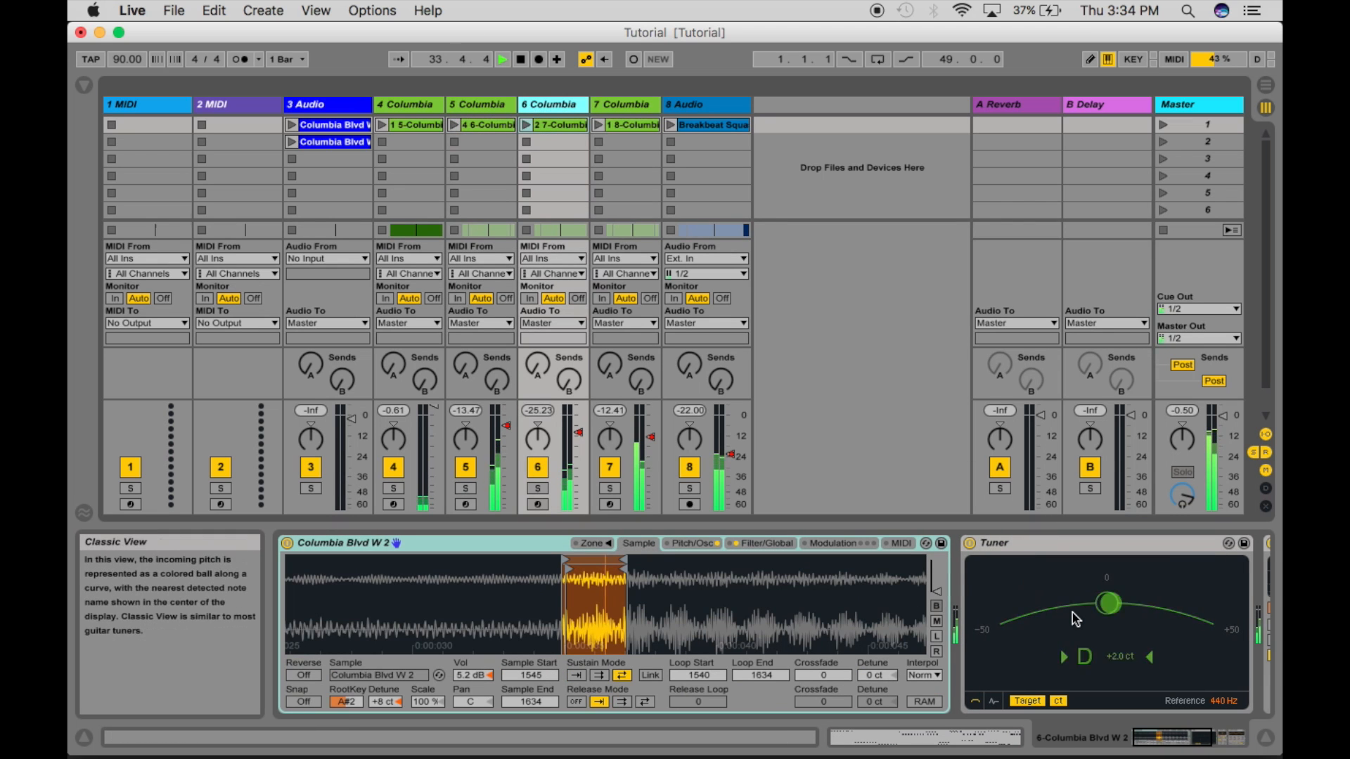
{"action": "scroll", "coordinate": [1075, 619], "scroll_direction": "right", "scroll_amount": 5}
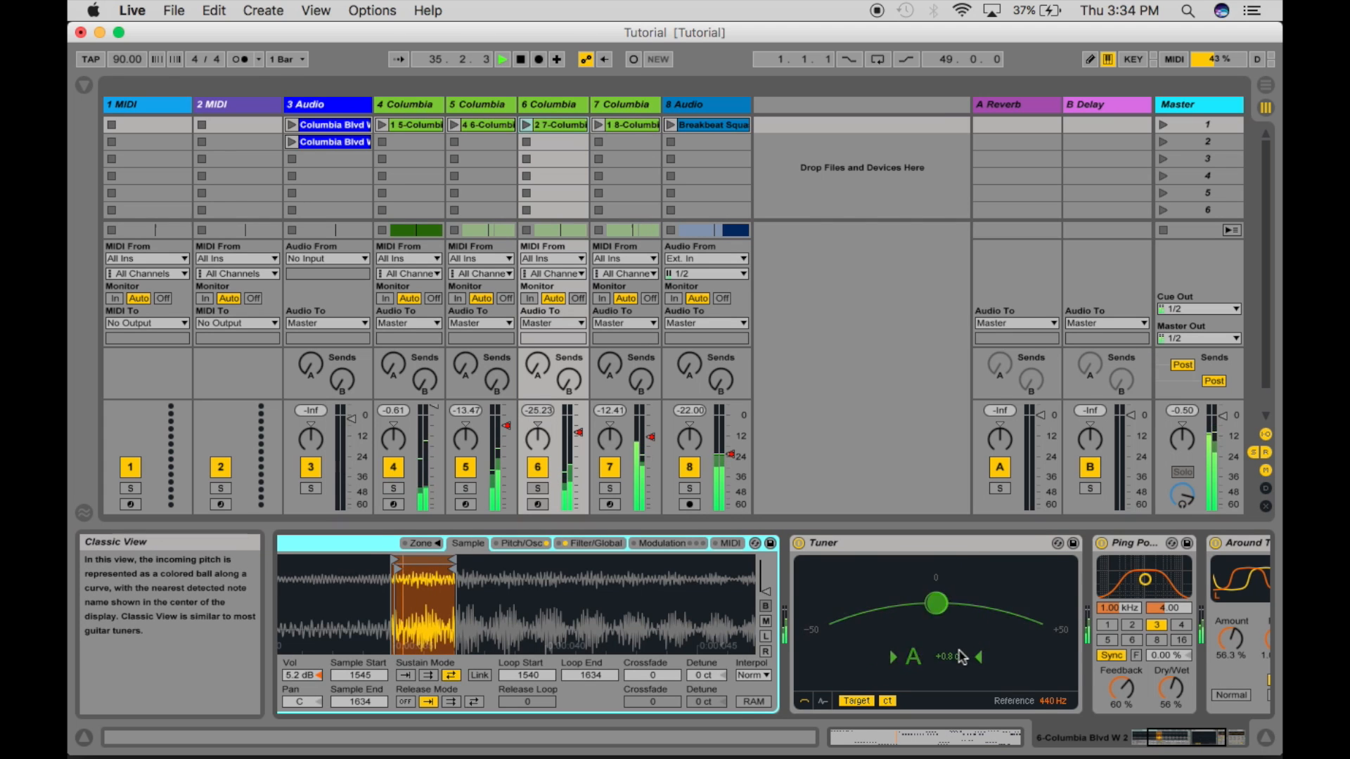
{"action": "scroll", "coordinate": [961, 657], "scroll_direction": "right", "scroll_amount": 1}
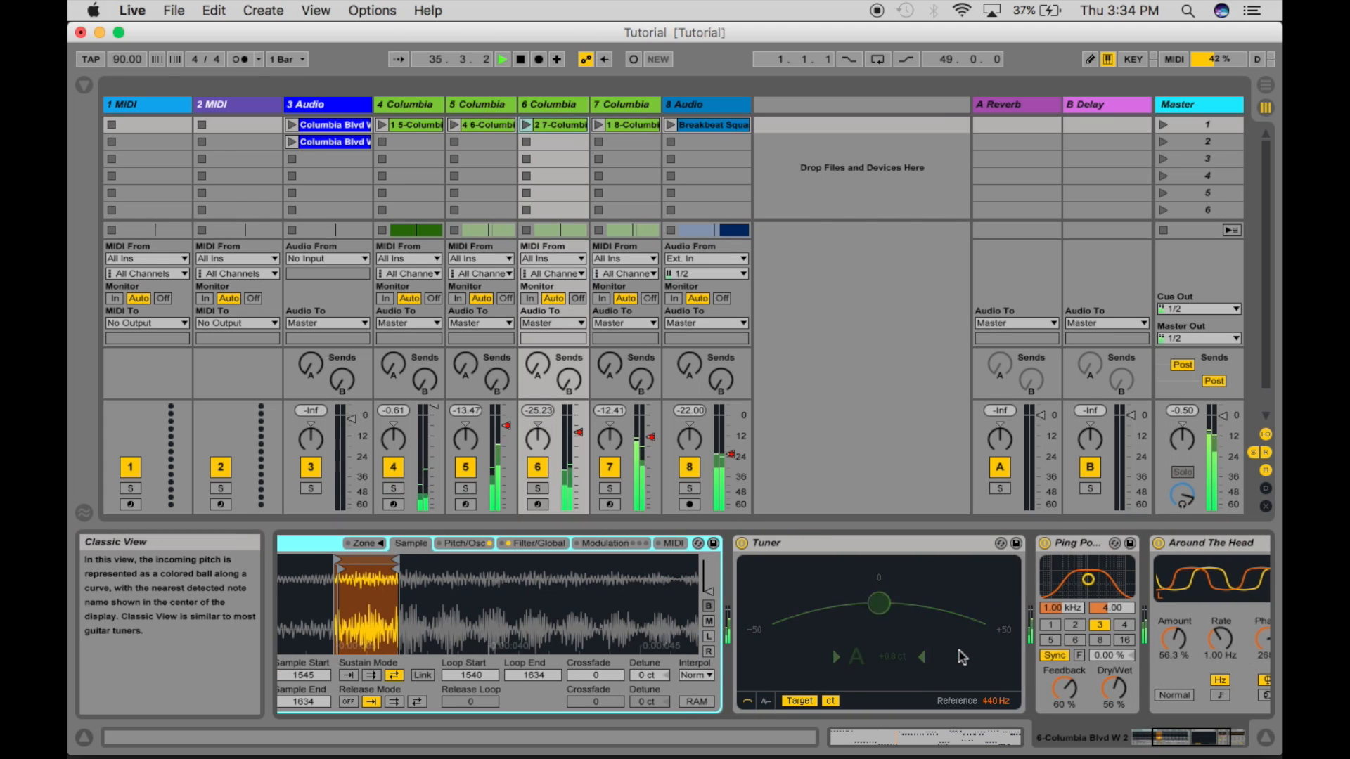
Review the device chains of tracks 5, 4 and 7 once more, ending on track 6's sampler and Tuner.
{"action": "left_click", "coordinate": [490, 109]}
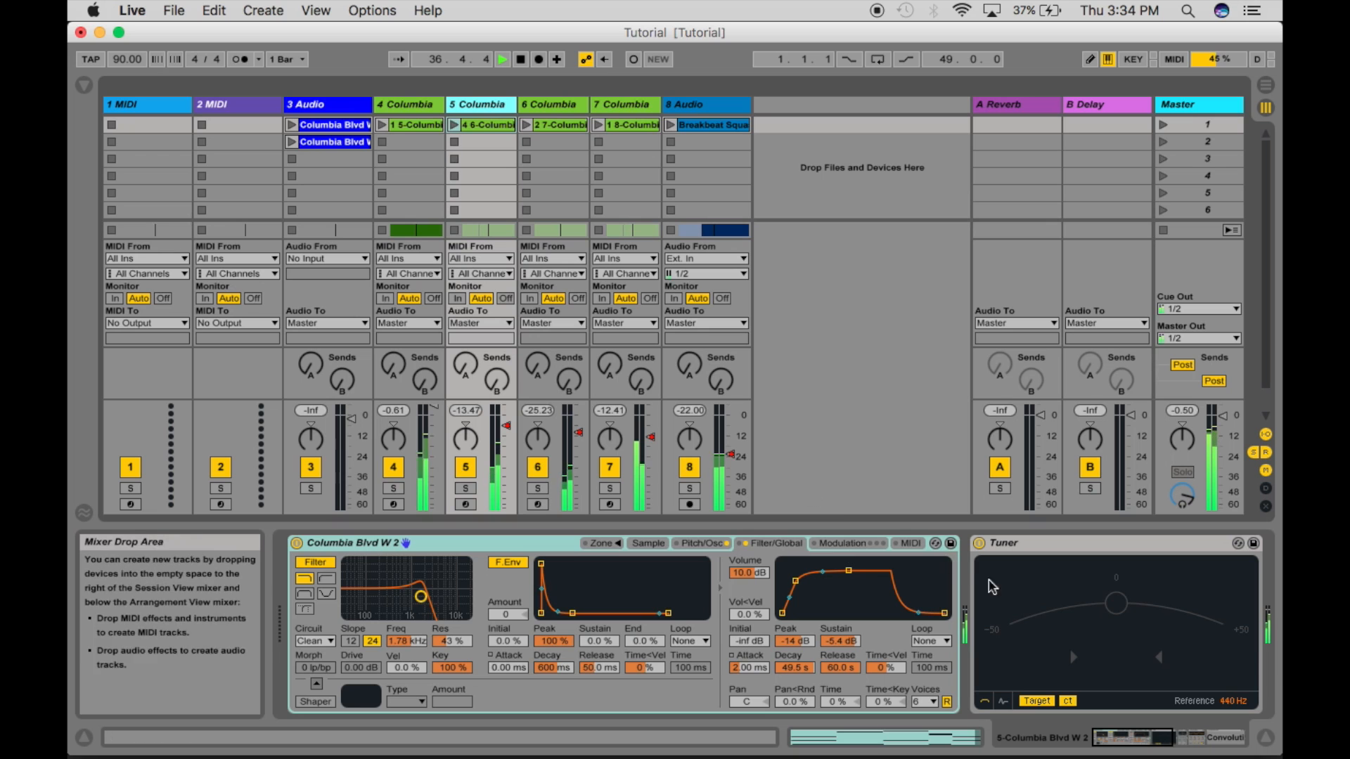
{"action": "left_click", "coordinate": [417, 104]}
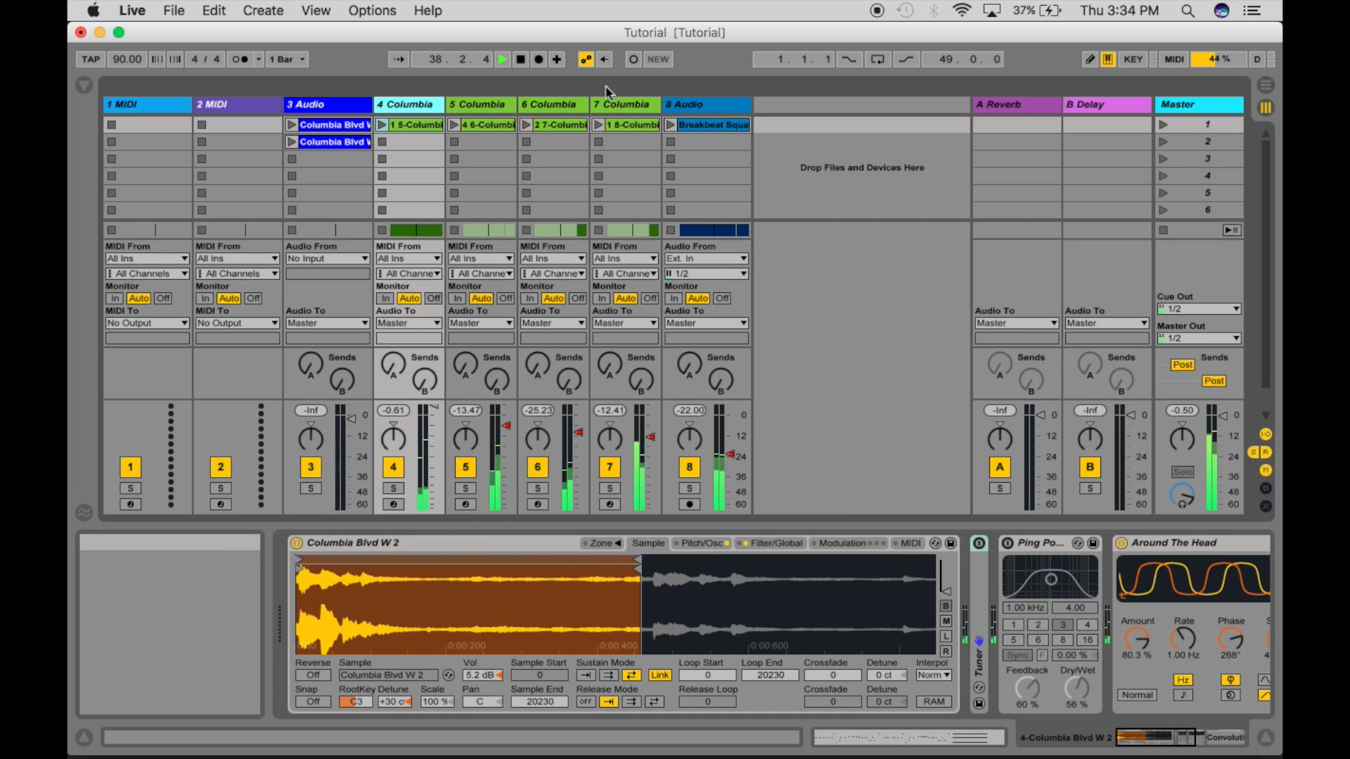
{"action": "left_click", "coordinate": [635, 102]}
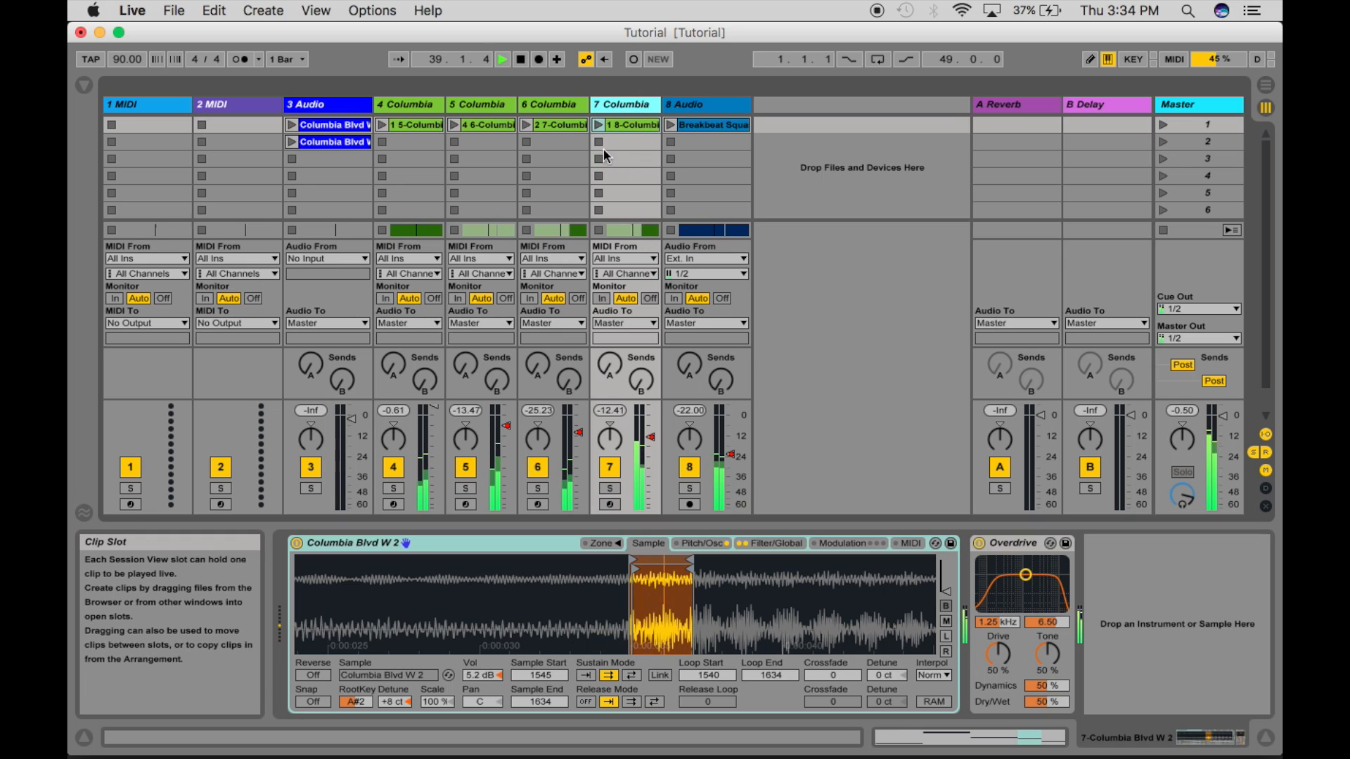
{"action": "left_click", "coordinate": [561, 105]}
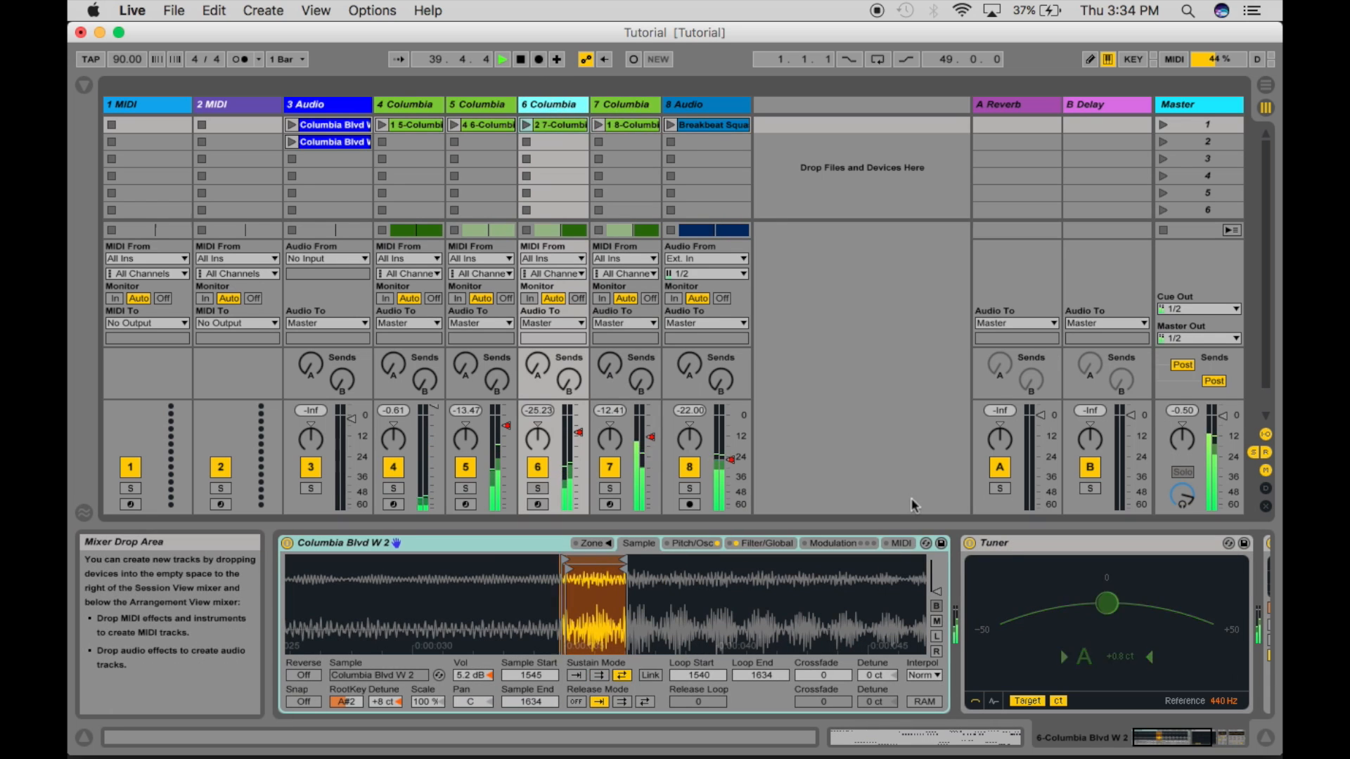
{"action": "scroll", "coordinate": [1039, 622], "scroll_direction": "right", "scroll_amount": 3}
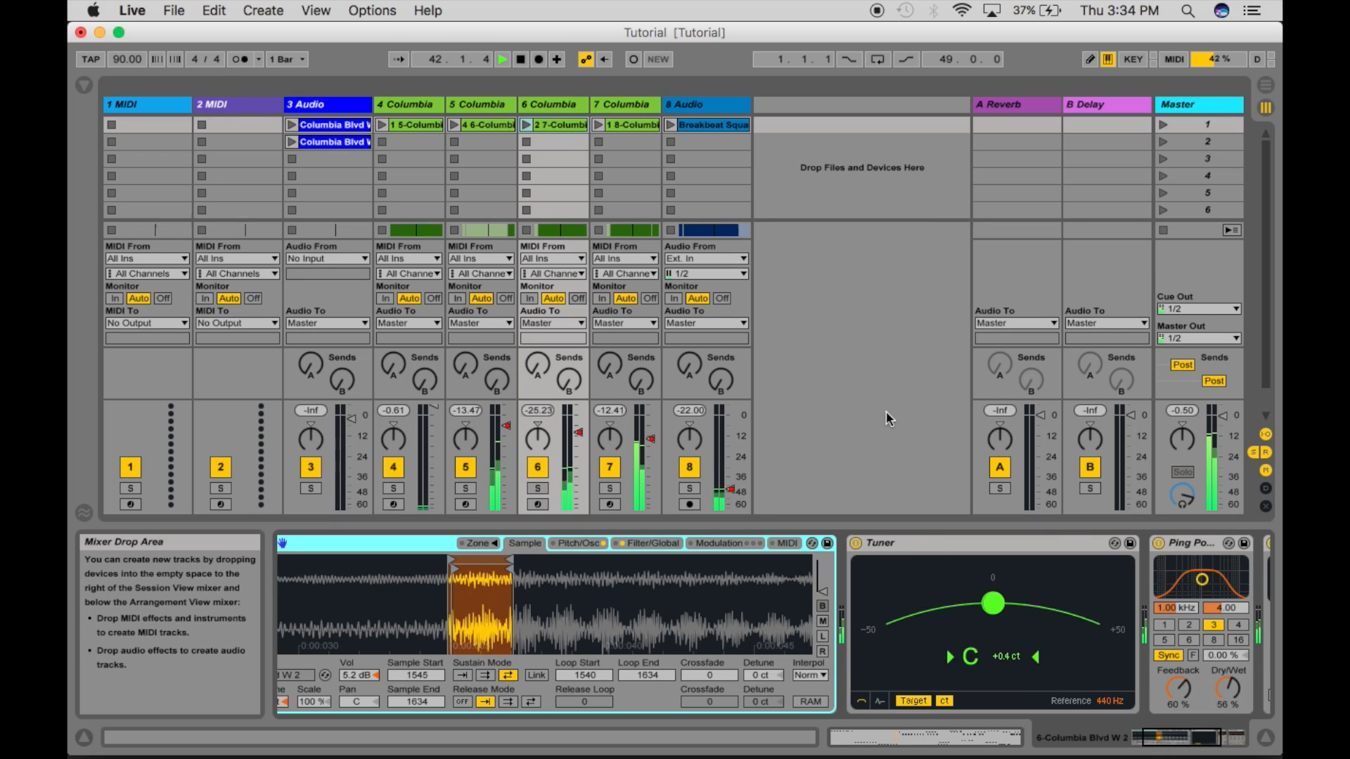
Select track 4, then stop playback and return the song position to the start.
{"action": "left_click", "coordinate": [411, 104]}
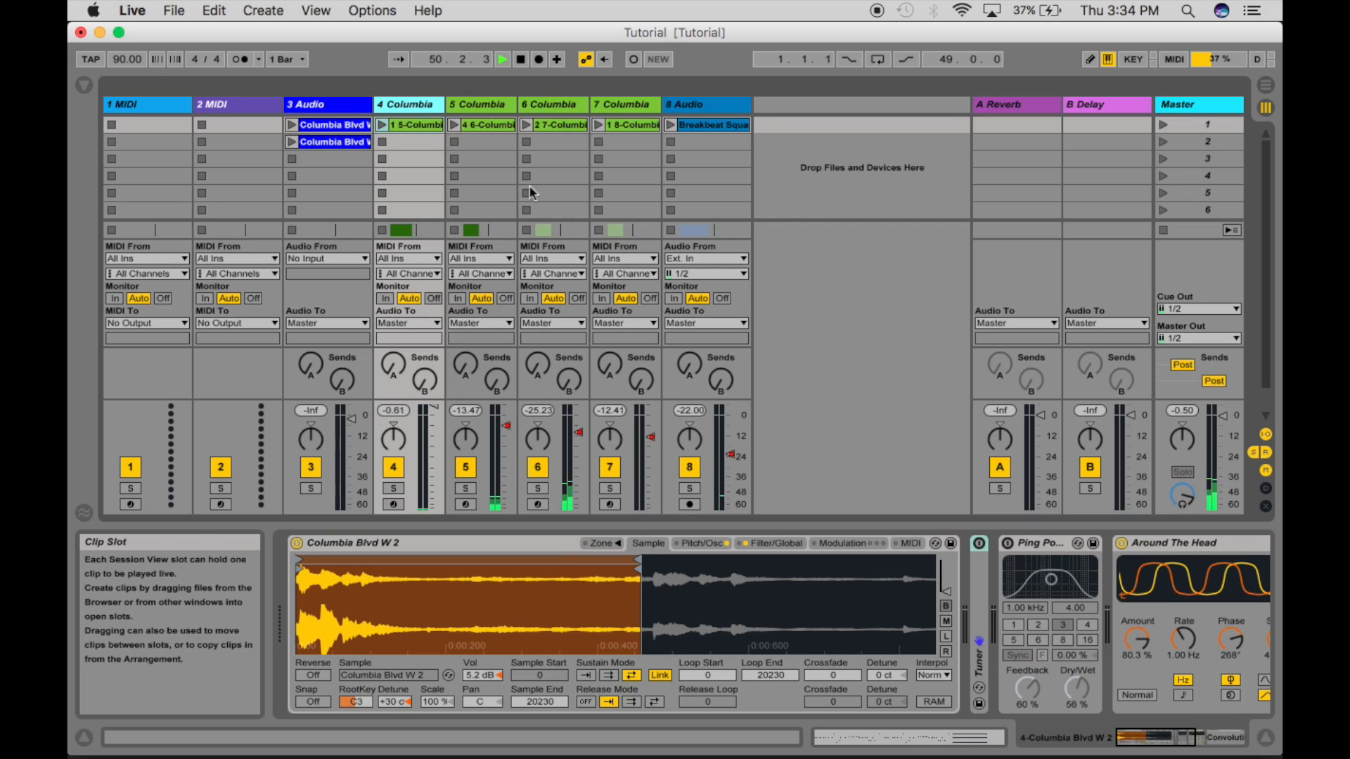
{"action": "double_click", "coordinate": [521, 60]}
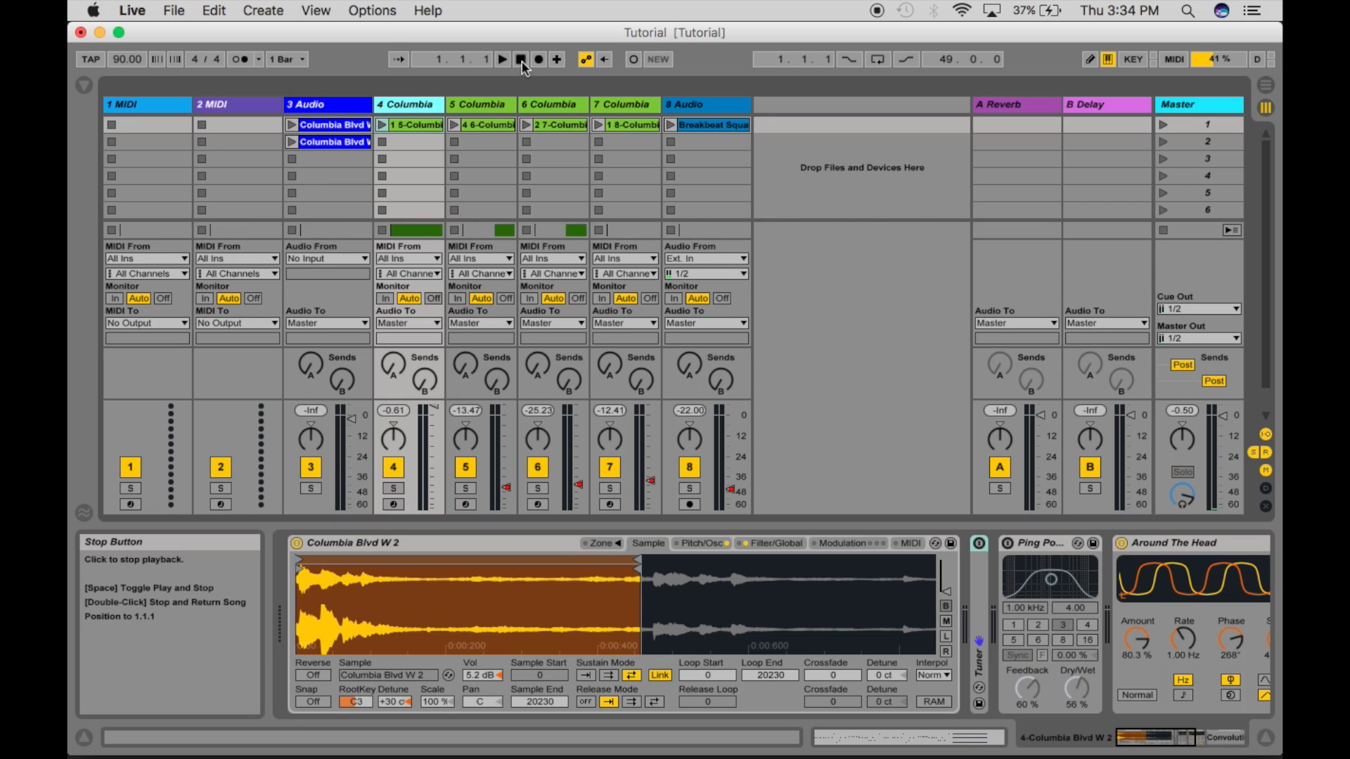